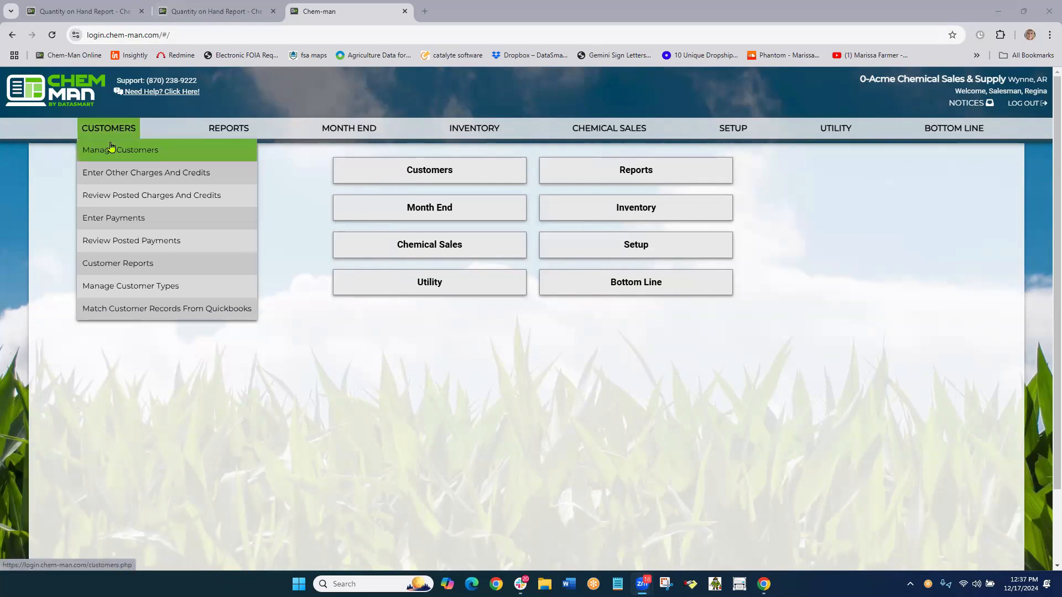
Start a new customer record in customer management and enter the customer's first and last names.
{"action": "left_click", "coordinate": [111, 150]}
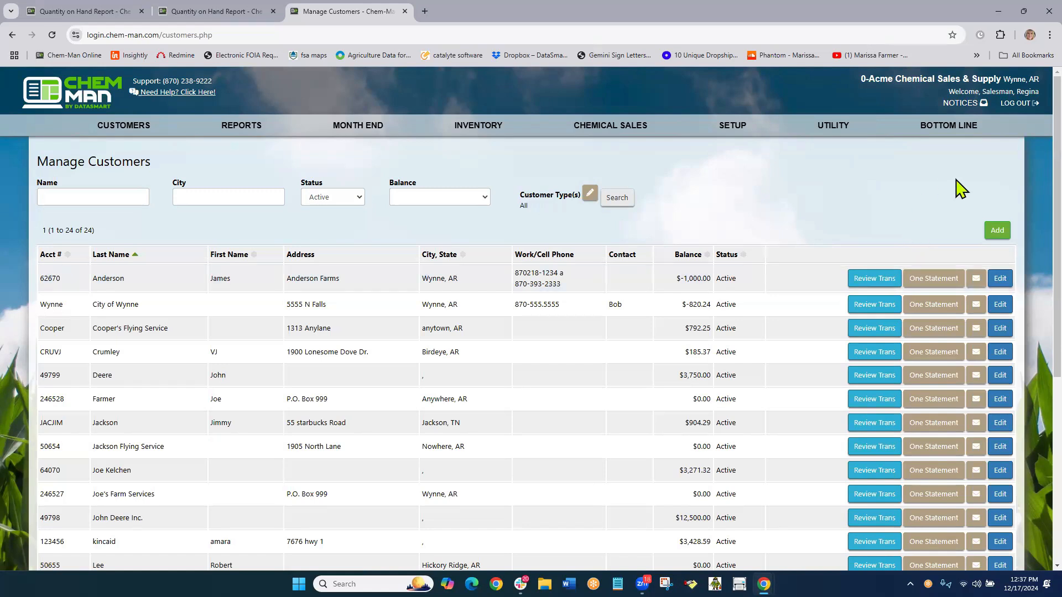
{"action": "left_click", "coordinate": [996, 230]}
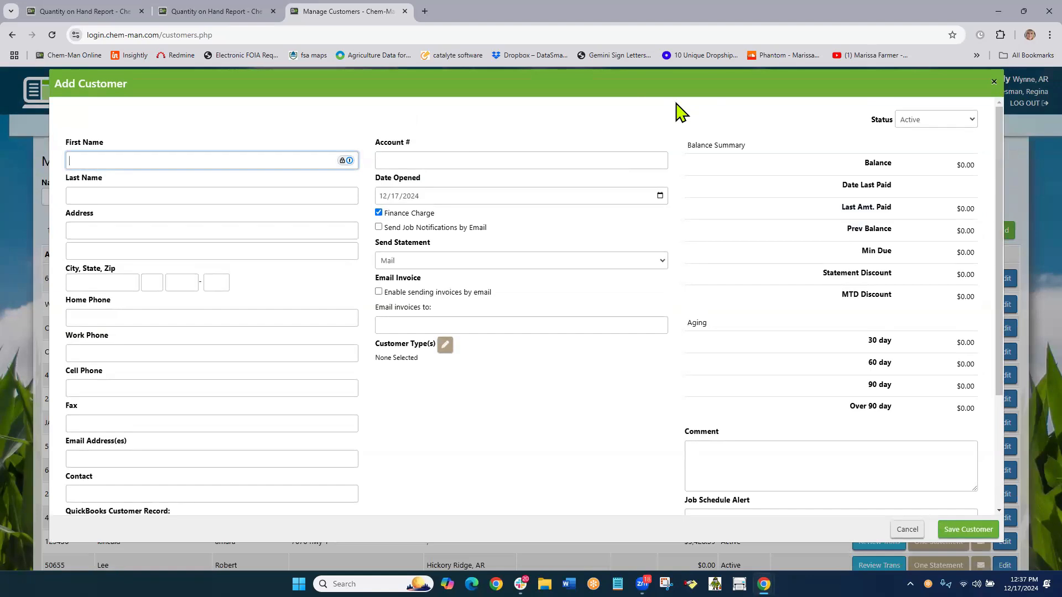
{"action": "key", "text": "Tab"}
{"action": "type", "text": "F"}
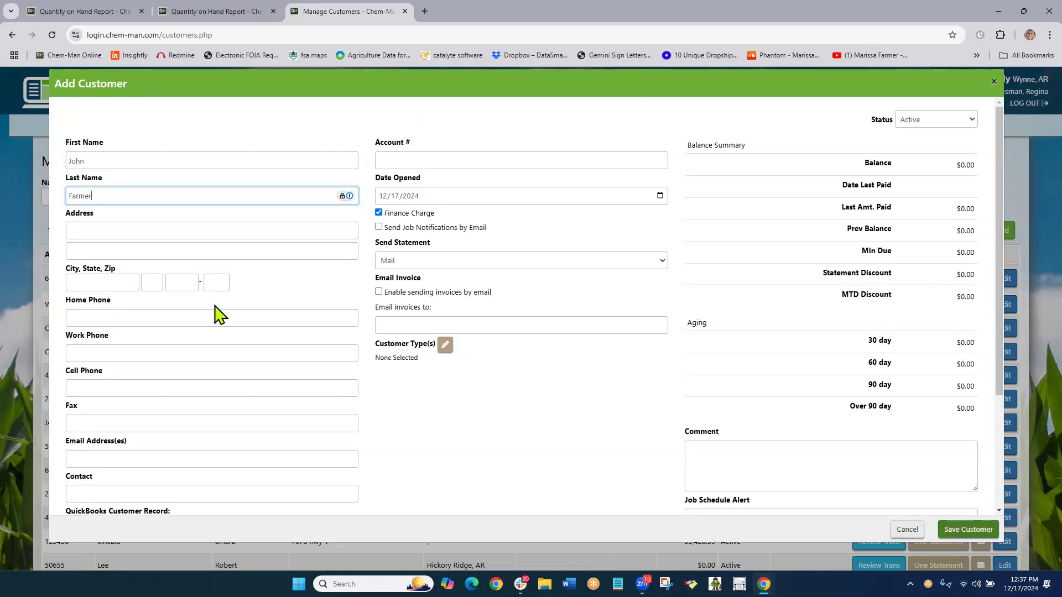
Fill in the new customer's mailing address with city, state and ZIP code, and save the customer record.
{"action": "left_click", "coordinate": [119, 237]}
{"action": "type", "text": "PO Box 999"}
{"action": "key", "text": "Tab"}
{"action": "key", "text": "Tab"}
{"action": "type", "text": "Anywhere"}
{"action": "key", "text": "Tab"}
{"action": "key", "text": "Tab"}
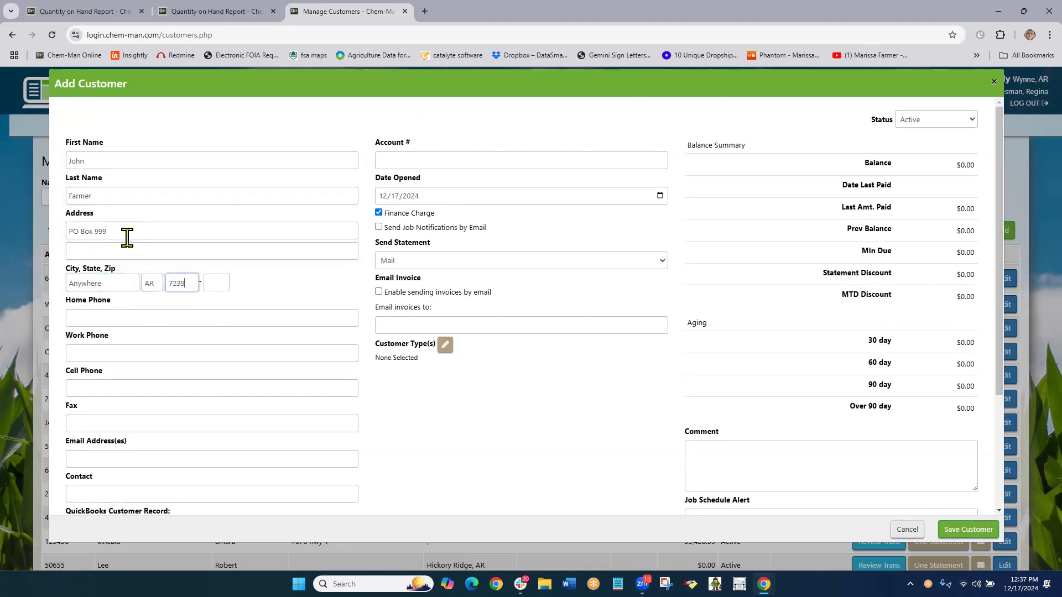
{"action": "left_click", "coordinate": [969, 525]}
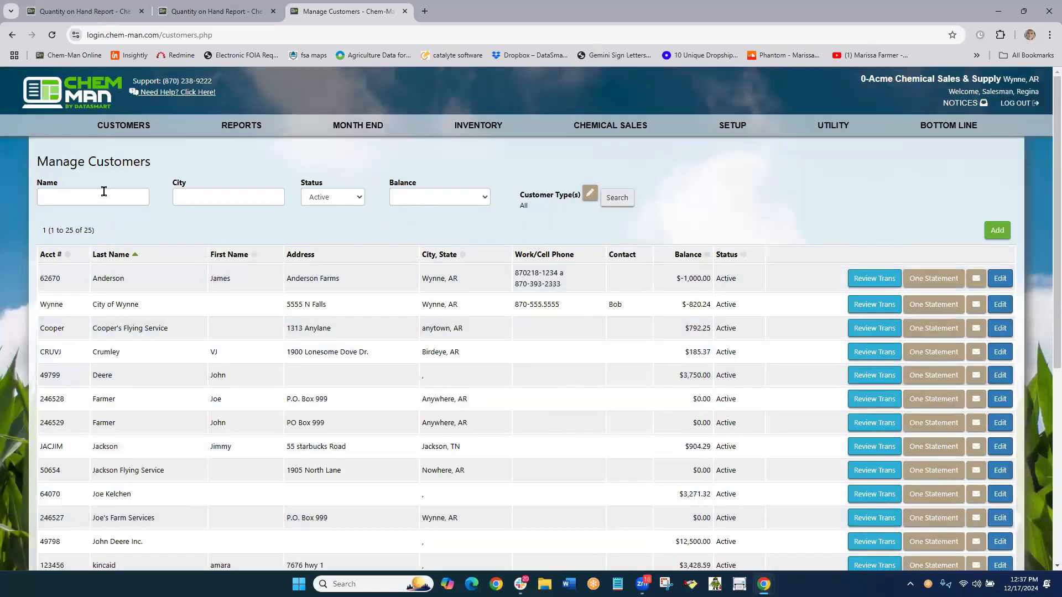
Search the customer list by the new customer's last name.
{"action": "left_click", "coordinate": [111, 201]}
{"action": "type", "text": "farmer"}
{"action": "key", "text": "Return"}
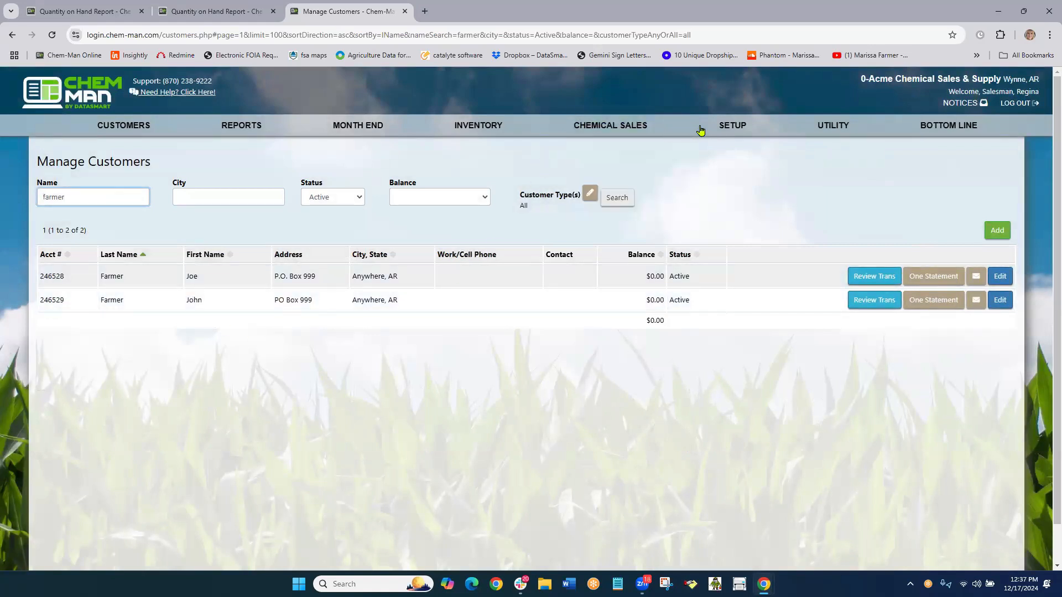
Search the EPA chemical database for "acrobat" and add ACROBAT 50WP FUNGICIDE to the company's chemicals.
{"action": "mouse_move", "coordinate": [723, 126]}
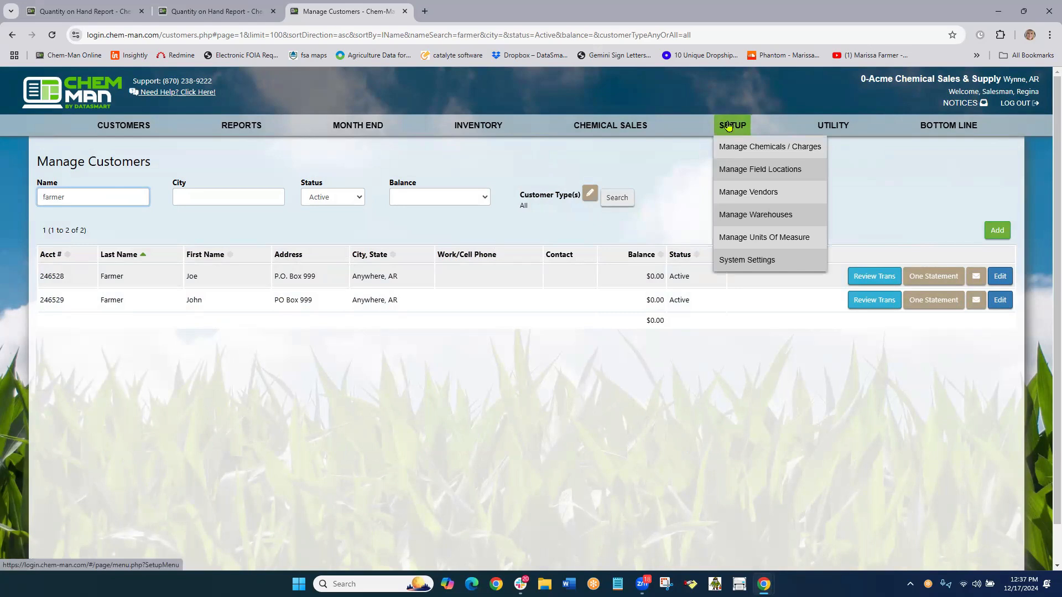
{"action": "left_click", "coordinate": [738, 146]}
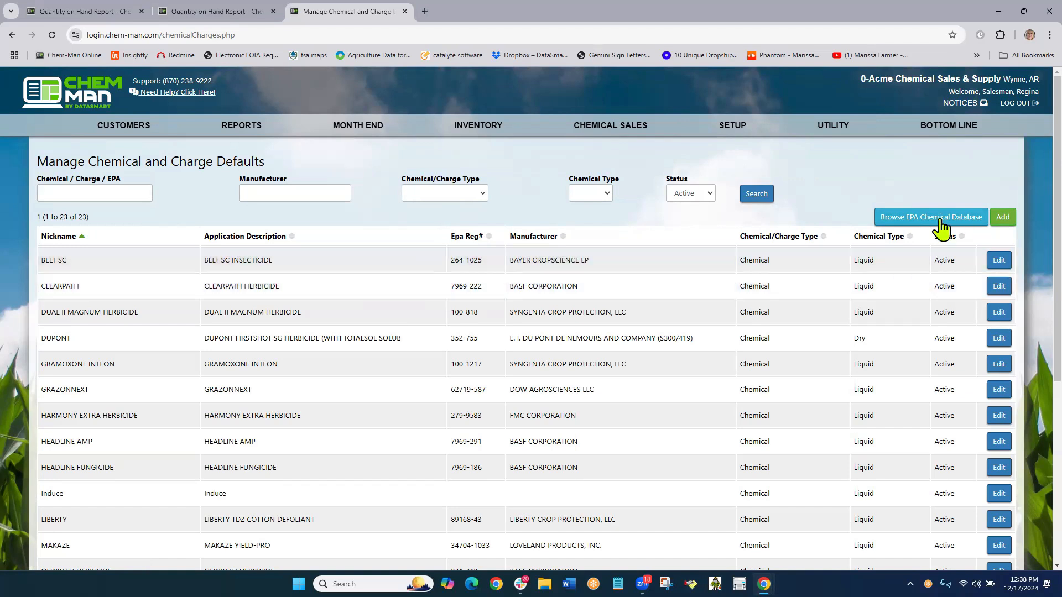
{"action": "left_click", "coordinate": [922, 221]}
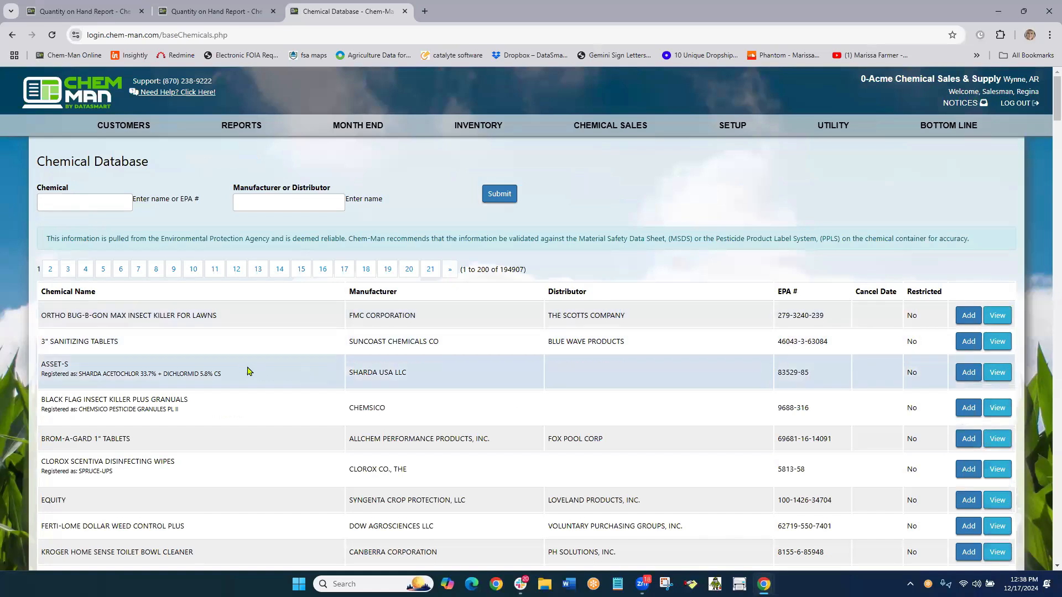
{"action": "left_click", "coordinate": [105, 198]}
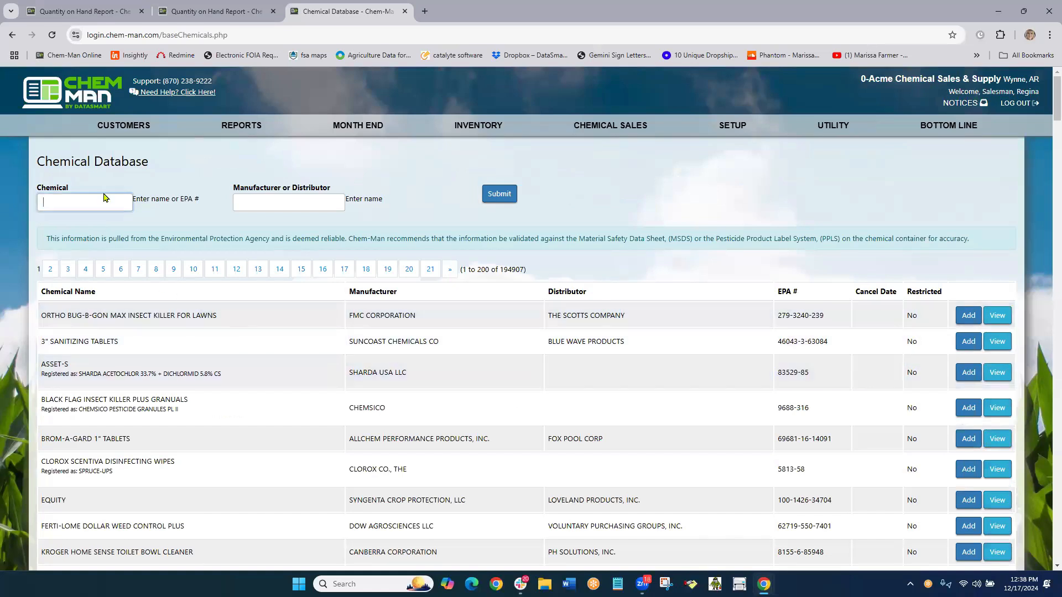
{"action": "type", "text": "acrobat"}
{"action": "key", "text": "Return"}
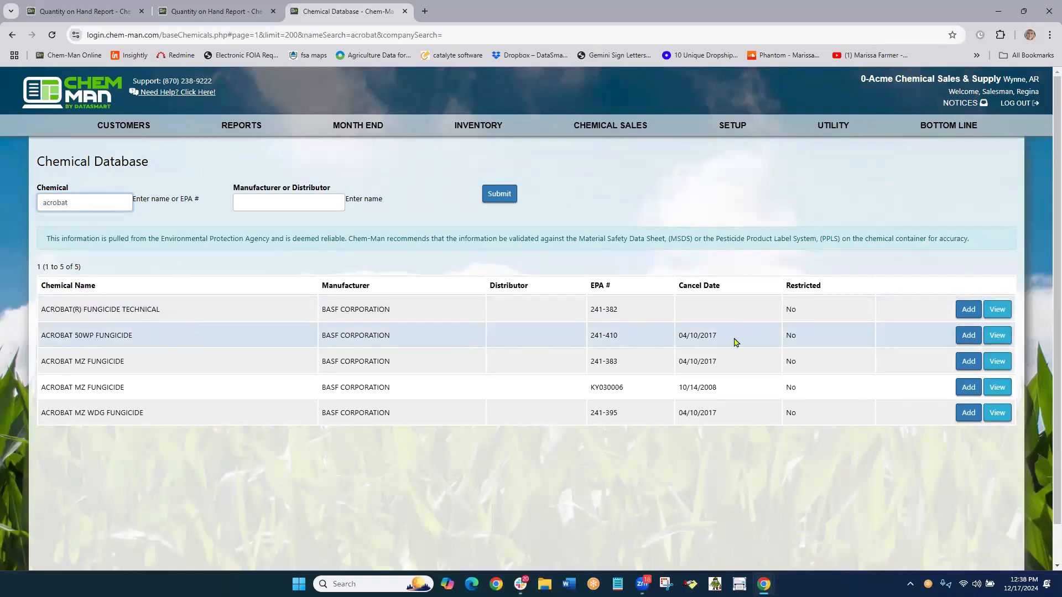
{"action": "left_click", "coordinate": [968, 336]}
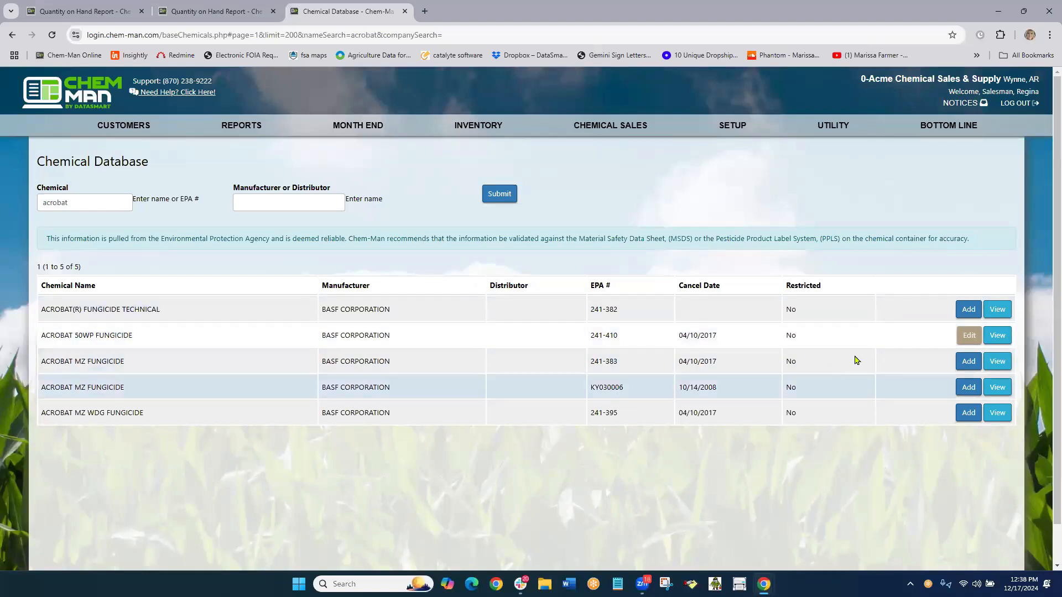
Edit the added ACROBAT 50WP FUNGICIDE record and set its OTC chemical sale price to 50 per GL.
{"action": "left_click", "coordinate": [969, 336]}
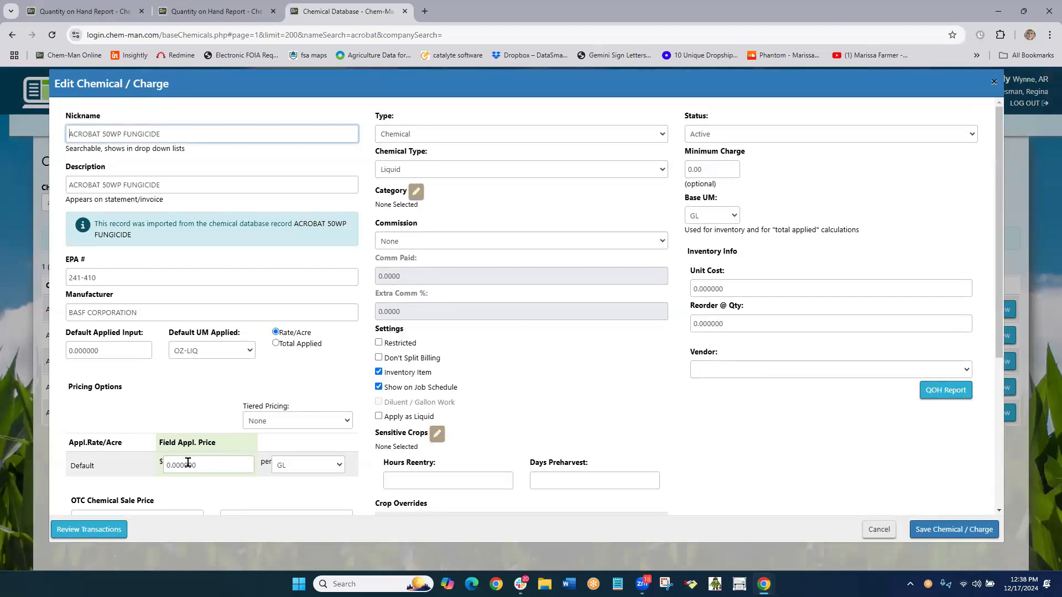
{"action": "scroll", "coordinate": [336, 451], "scroll_direction": "down", "scroll_amount": 2}
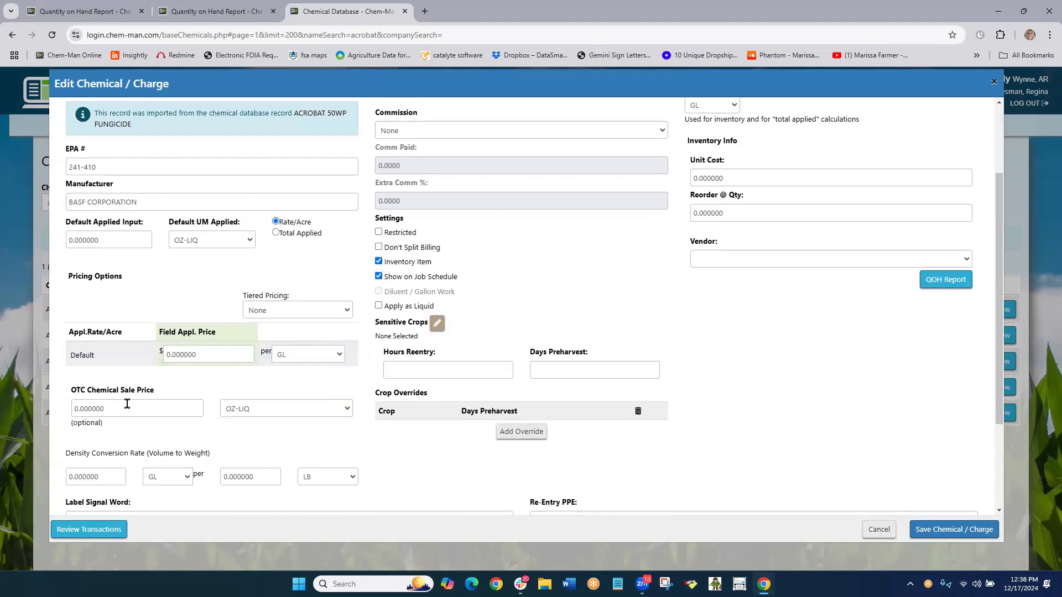
{"action": "left_click", "coordinate": [127, 408]}
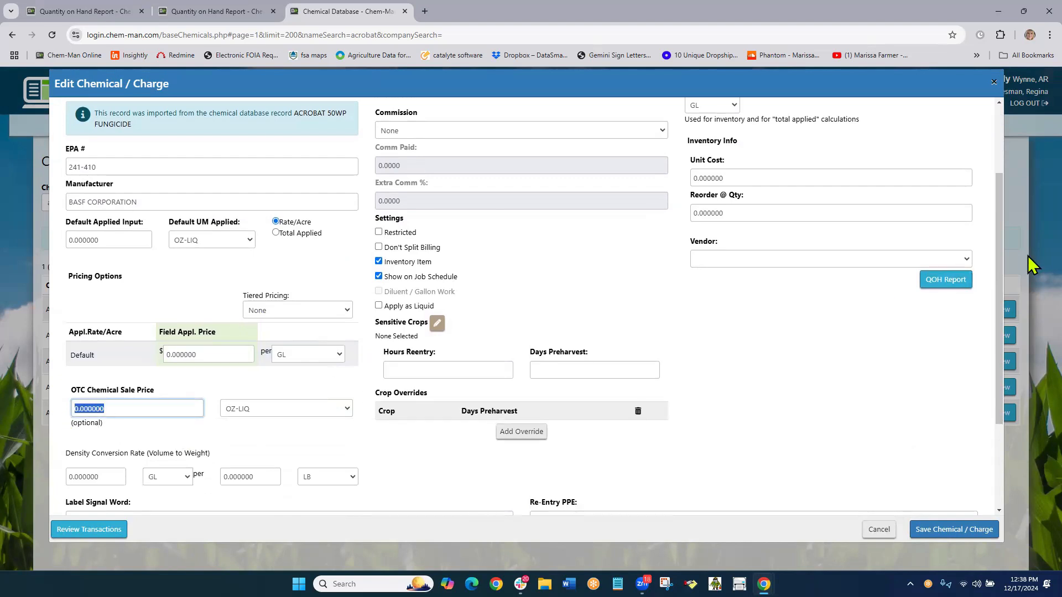
{"action": "type", "text": "50"}
{"action": "key", "text": "Tab"}
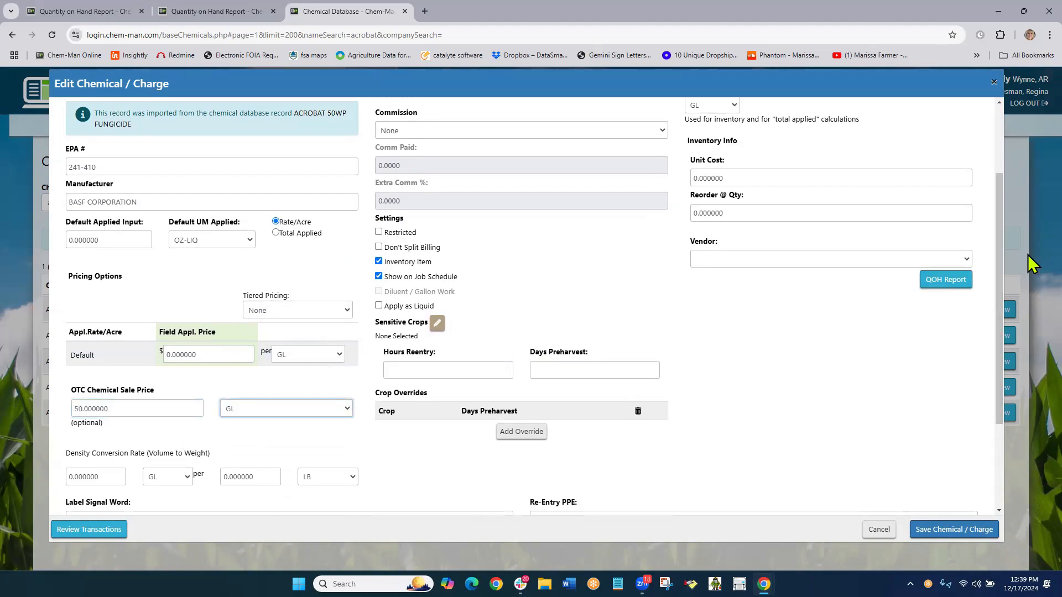
{"action": "left_click", "coordinate": [796, 372]}
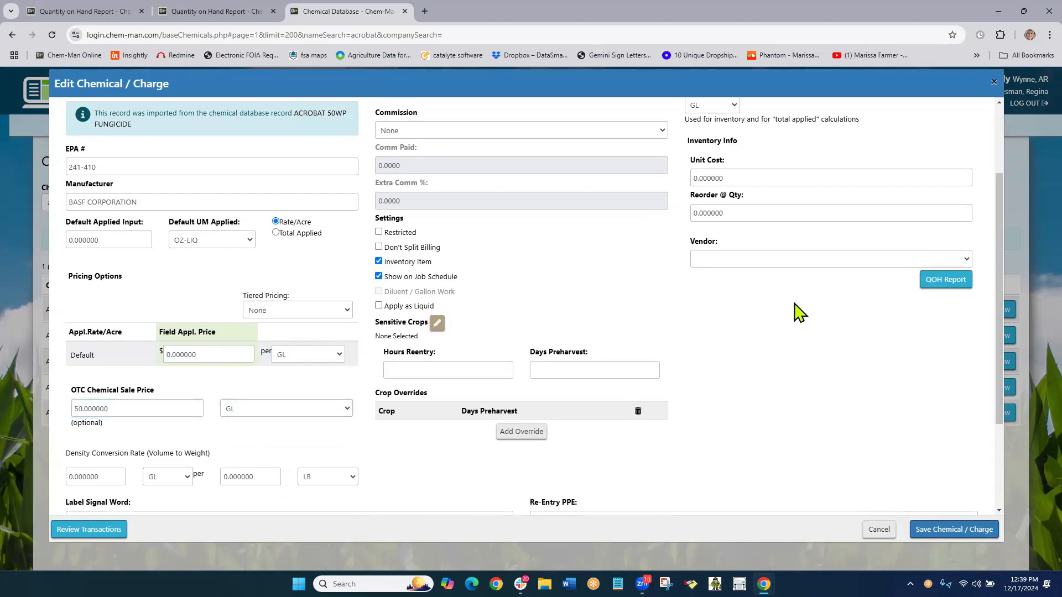
Set the chemical's vendor to Nutrien, unit cost to 30 and reorder quantity to 20, and save the record.
{"action": "left_click", "coordinate": [867, 260]}
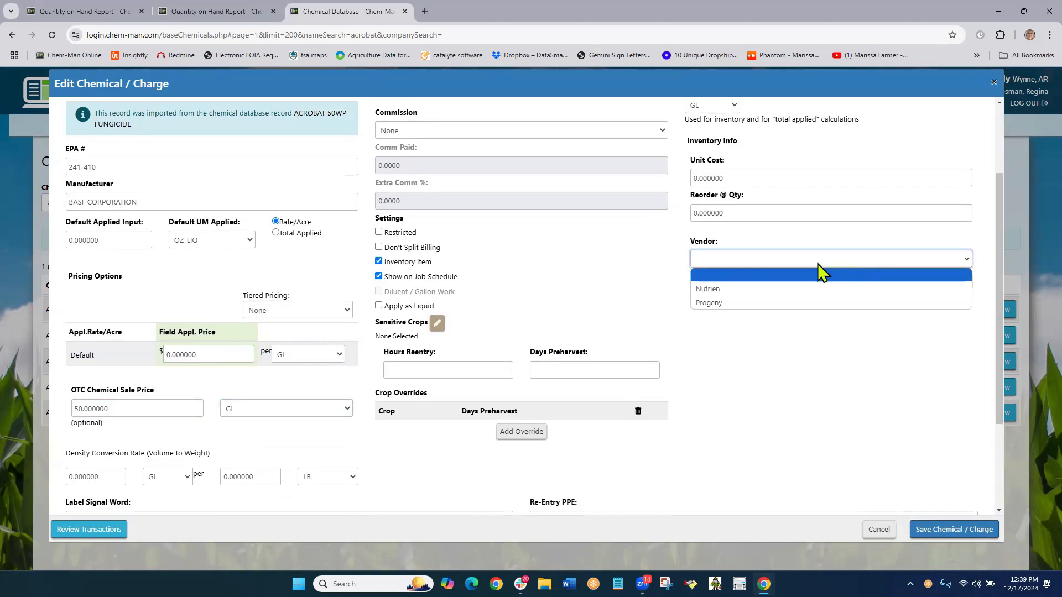
{"action": "left_click", "coordinate": [725, 289]}
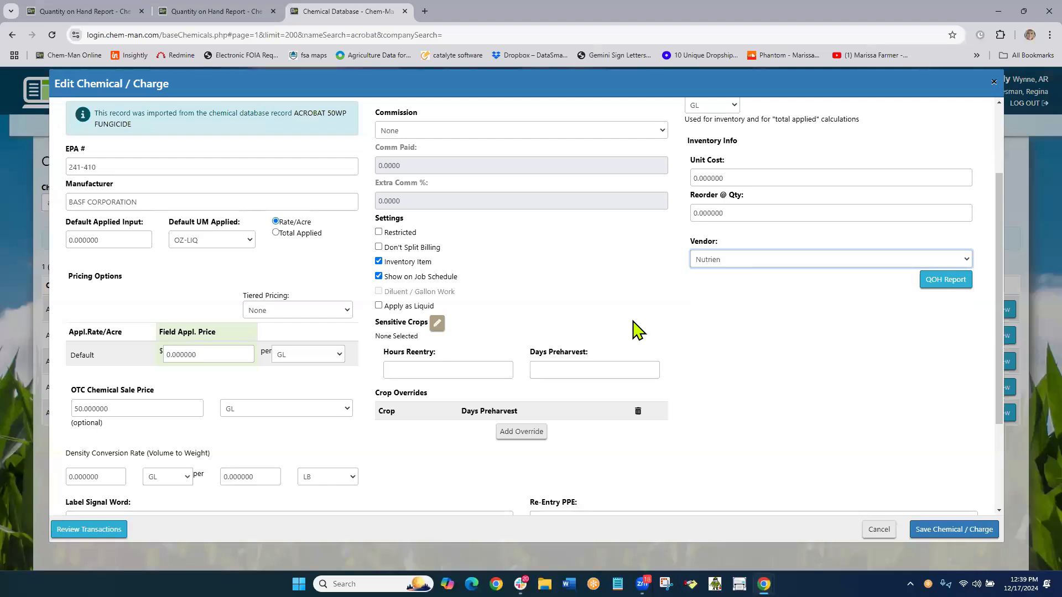
{"action": "left_click", "coordinate": [722, 181]}
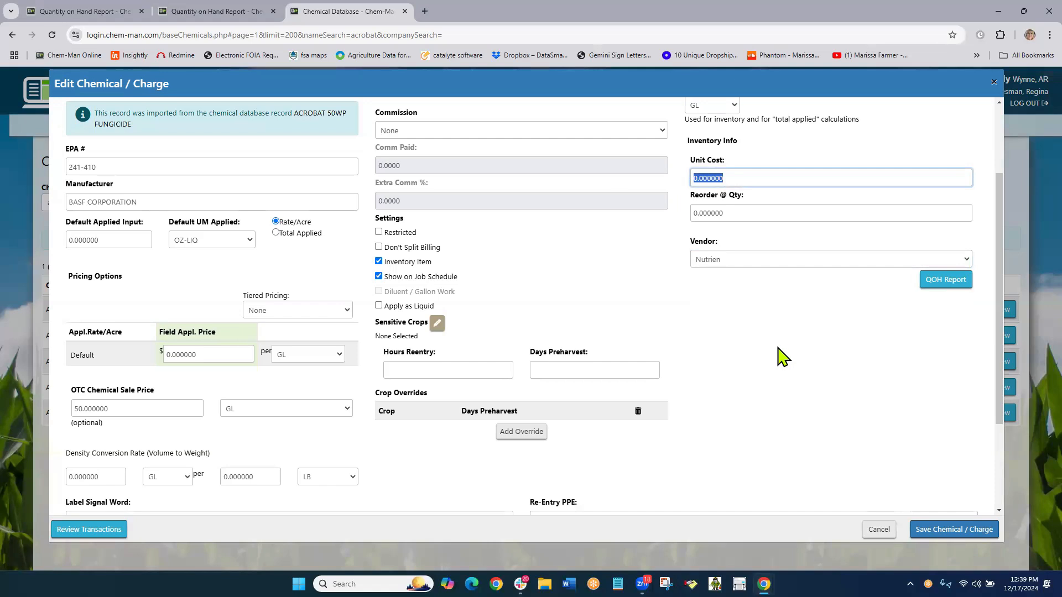
{"action": "type", "text": "30"}
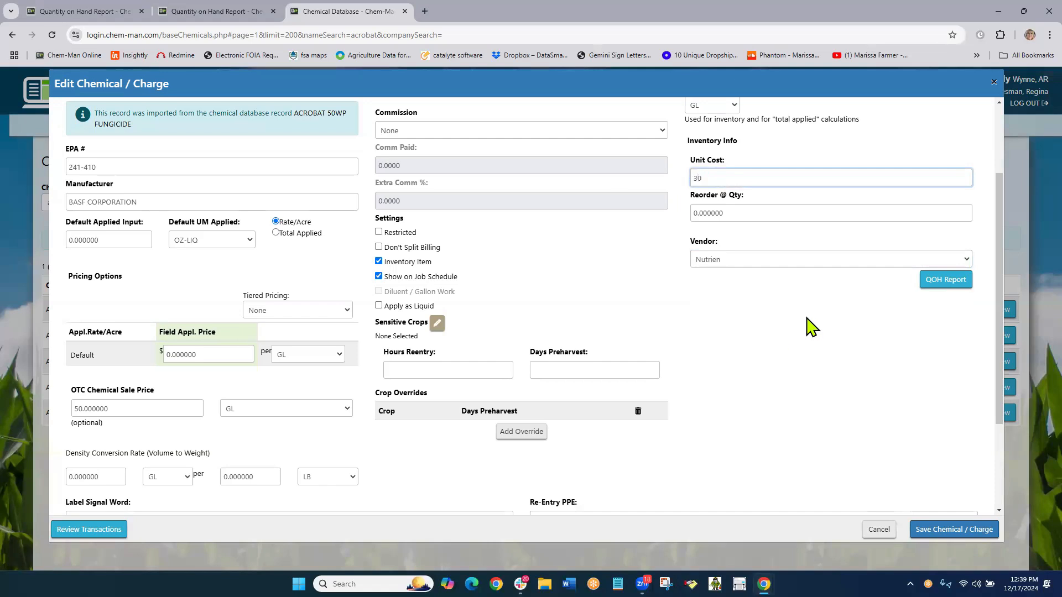
{"action": "key", "text": "Tab"}
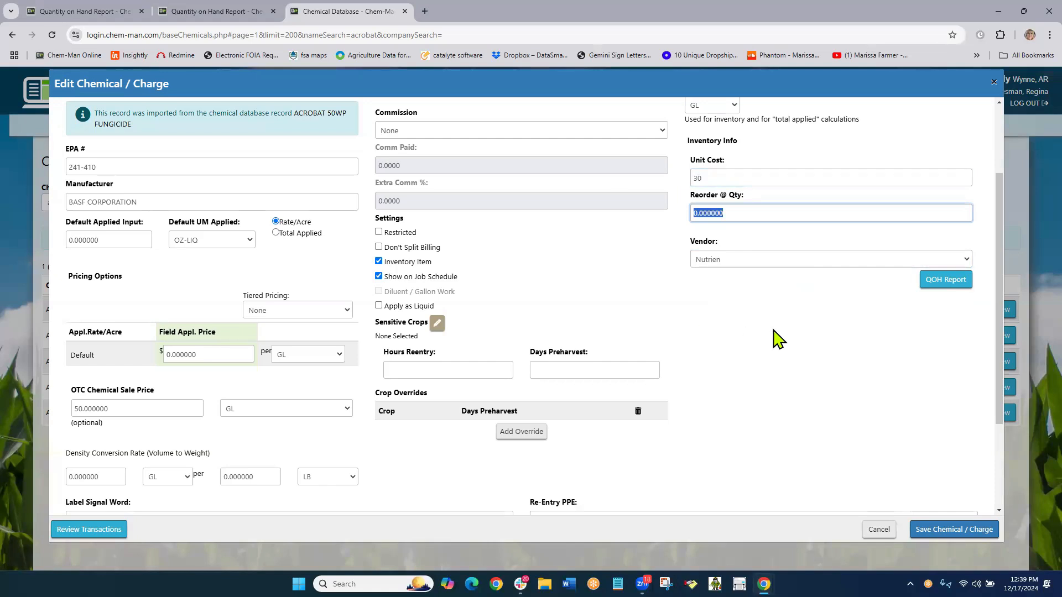
{"action": "type", "text": "20"}
{"action": "key", "text": "Tab"}
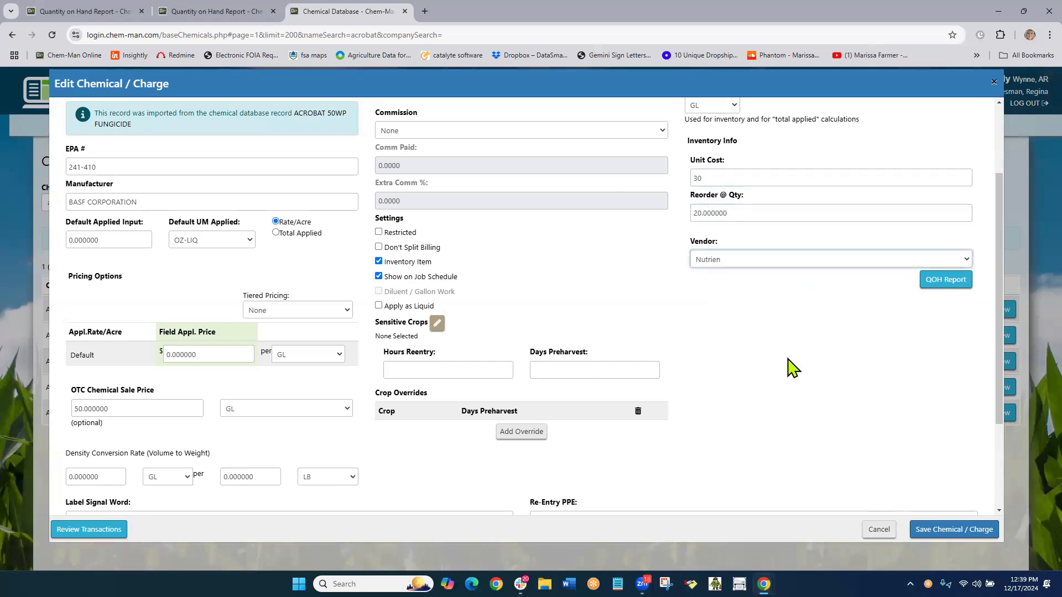
{"action": "scroll", "coordinate": [775, 365], "scroll_direction": "up", "scroll_amount": 2}
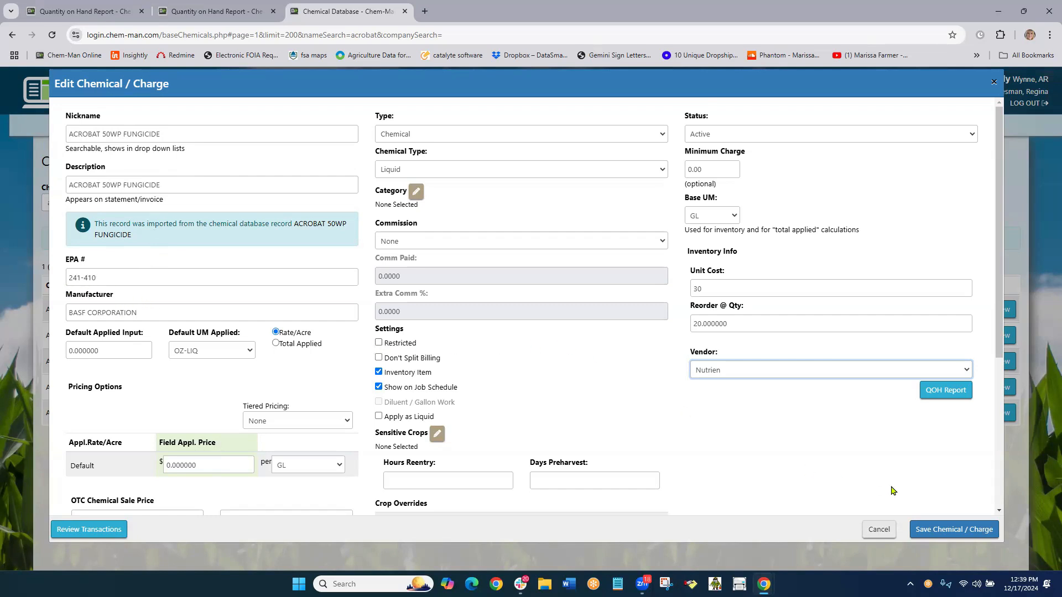
{"action": "left_click", "coordinate": [938, 529]}
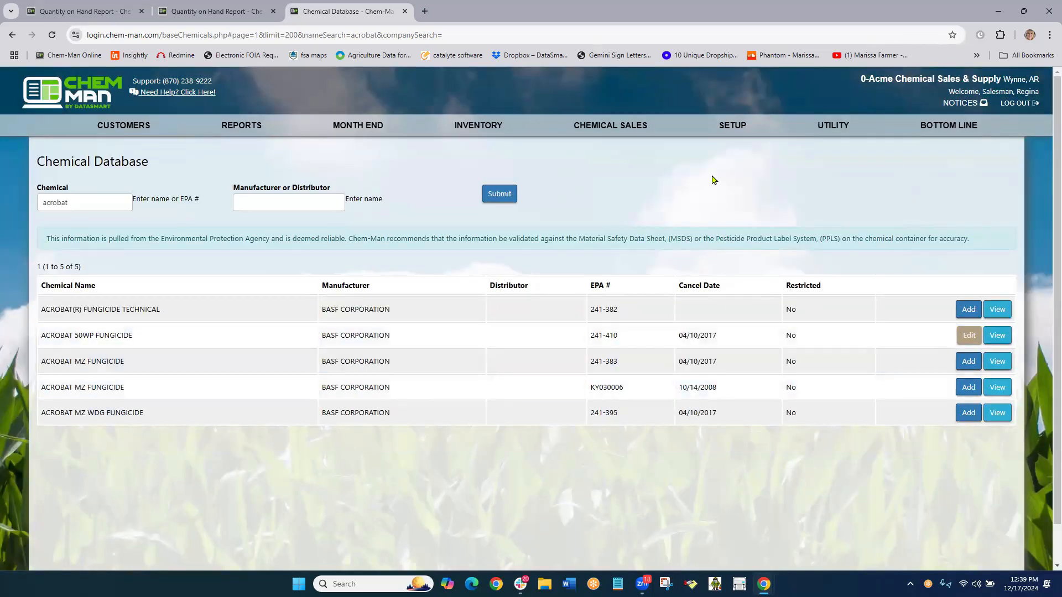
Reopen ACROBAT 50WP FUNGICIDE from the chemical and charge defaults, set its commission to Percent, and save it.
{"action": "left_click", "coordinate": [718, 128]}
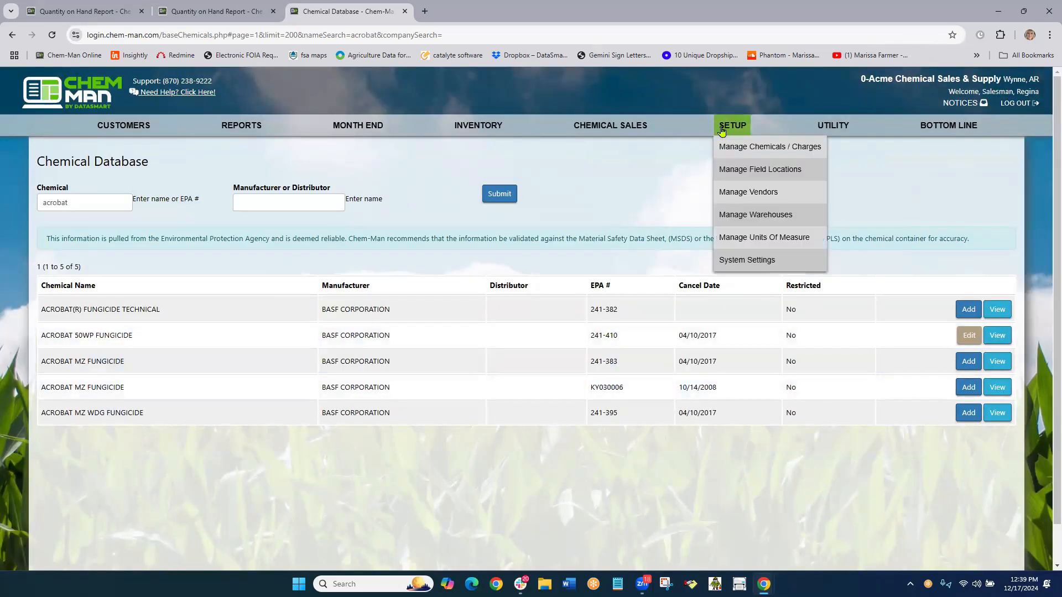
{"action": "left_click", "coordinate": [748, 150]}
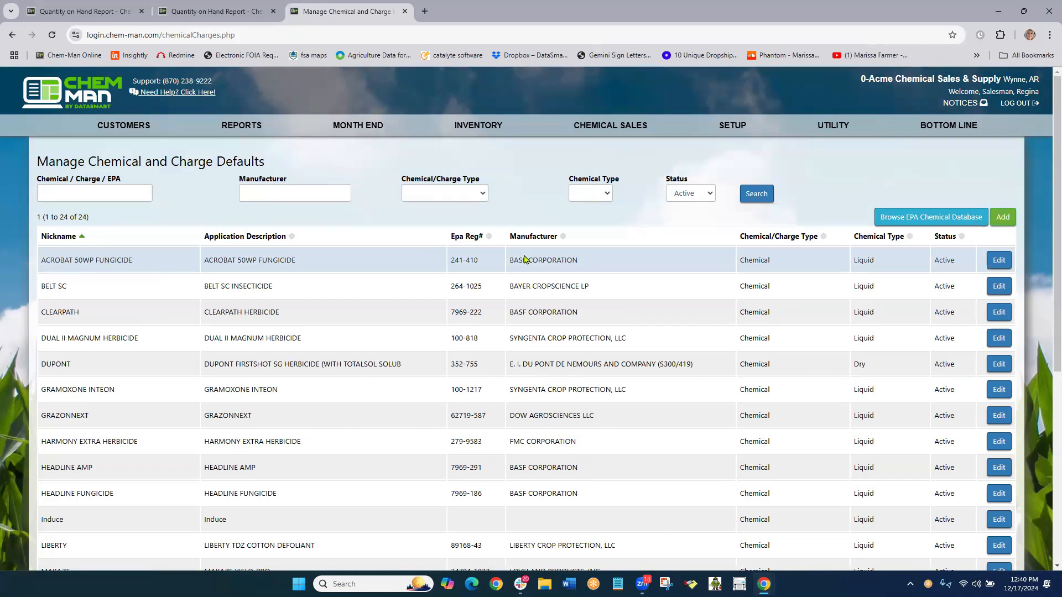
{"action": "left_click", "coordinate": [999, 261]}
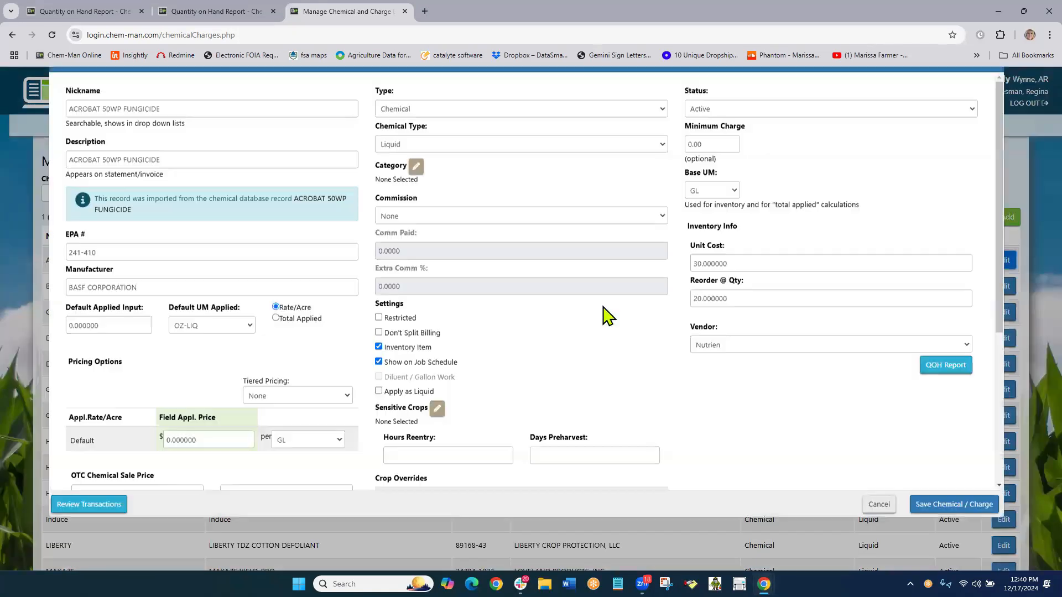
{"action": "scroll", "coordinate": [576, 360], "scroll_direction": "down", "scroll_amount": 1}
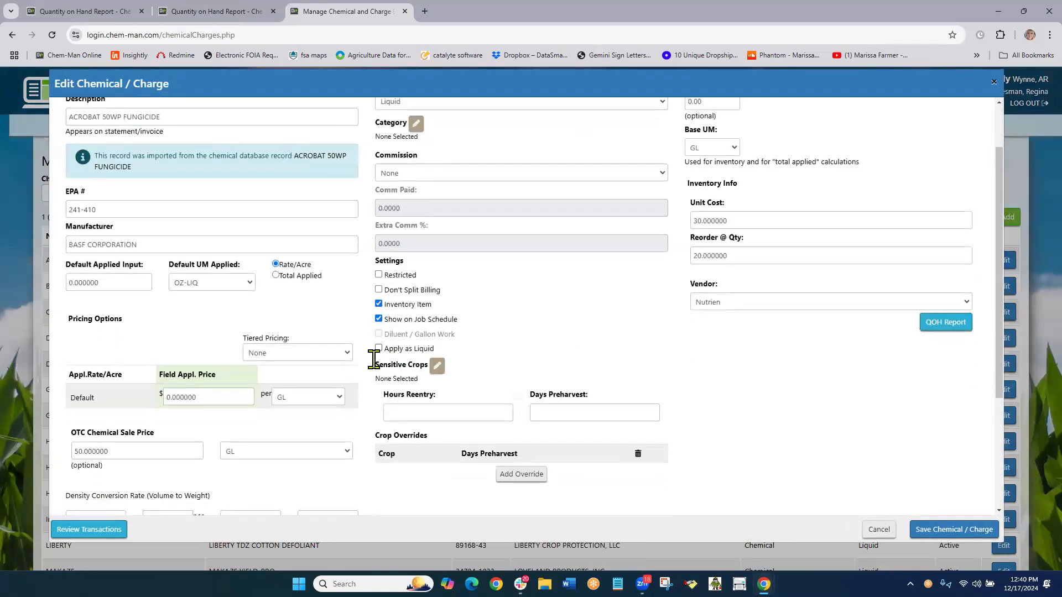
{"action": "scroll", "coordinate": [374, 359], "scroll_direction": "down", "scroll_amount": 2}
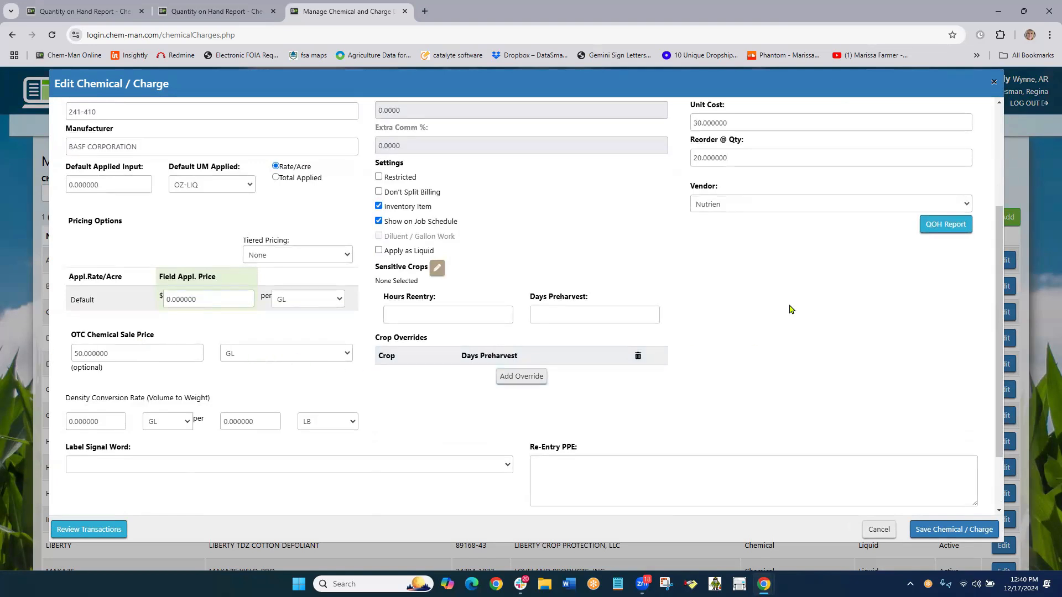
{"action": "scroll", "coordinate": [790, 308], "scroll_direction": "up", "scroll_amount": 3}
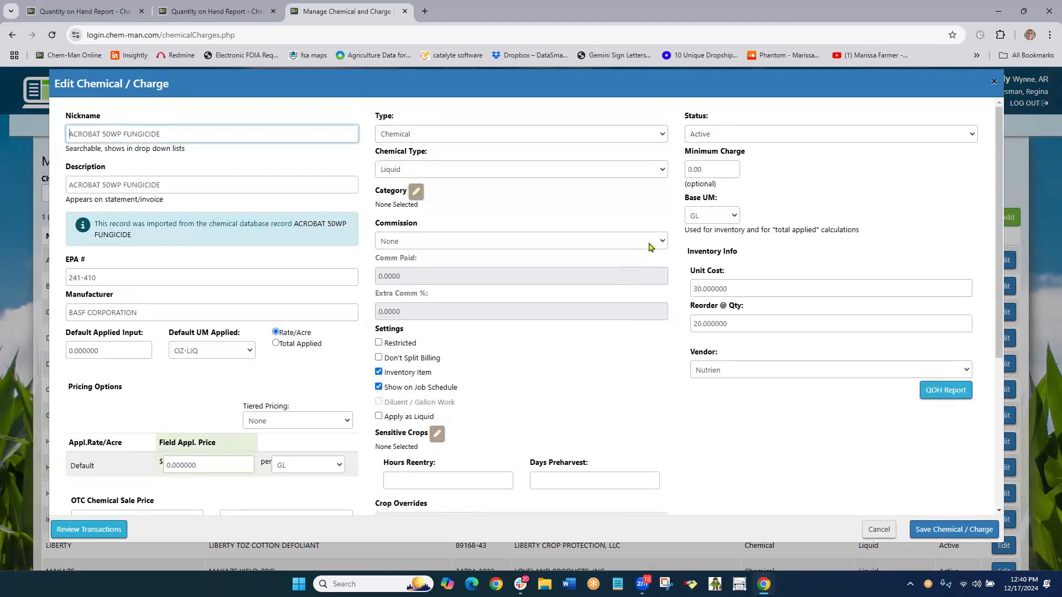
{"action": "left_click", "coordinate": [658, 243]}
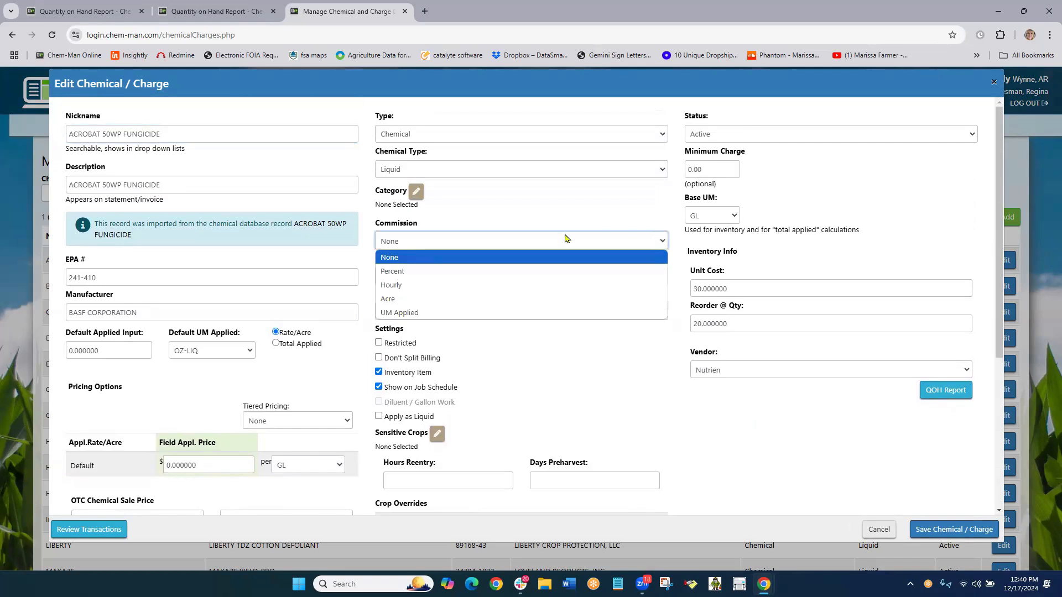
{"action": "left_click", "coordinate": [400, 272]}
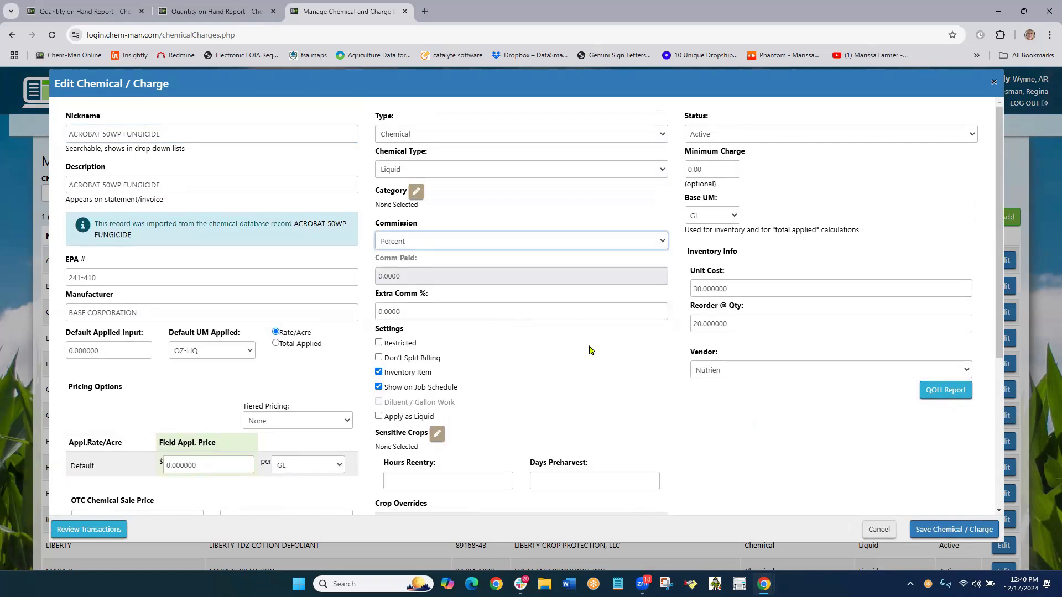
{"action": "left_click", "coordinate": [954, 531]}
{"action": "left_click", "coordinate": [643, 368]}
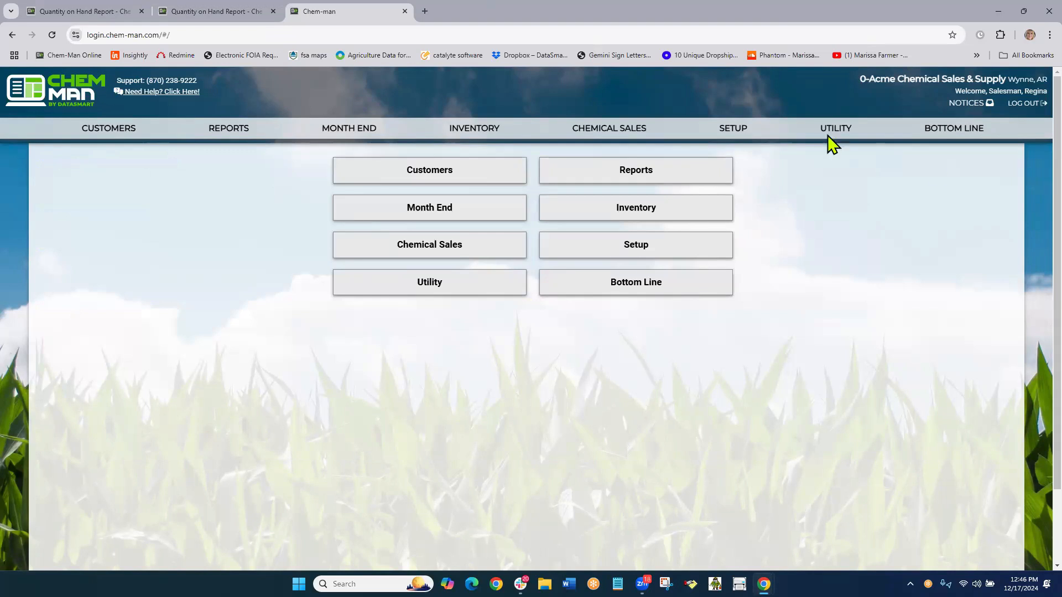
Start an inventory addition with vendor Nutrien, reference number 12335 and chemical ACROBAT 50WP FUNGICIDE.
{"action": "left_click", "coordinate": [474, 148]}
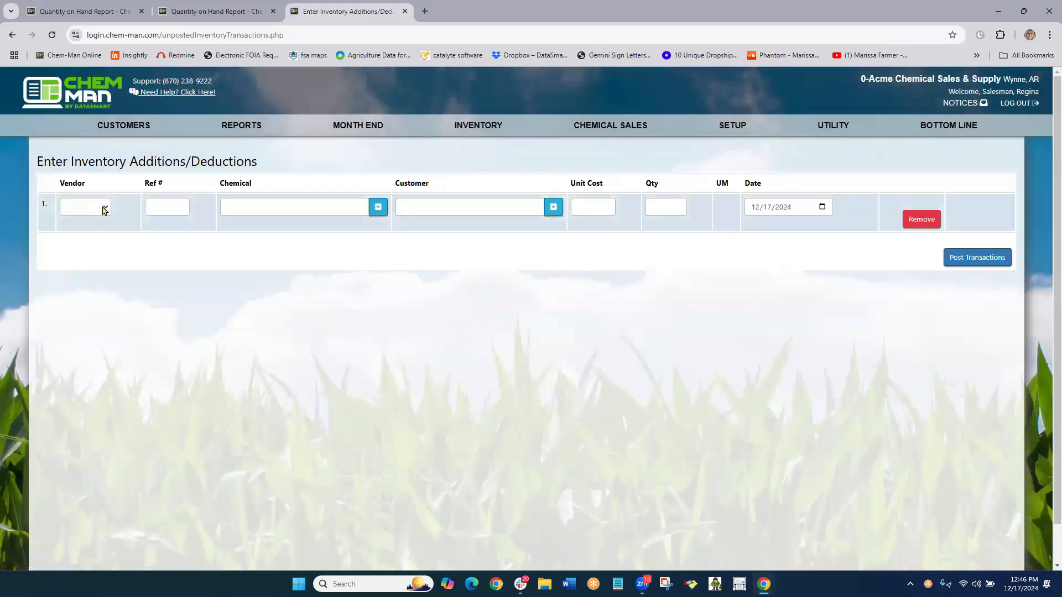
{"action": "left_click", "coordinate": [105, 211]}
{"action": "left_click", "coordinate": [98, 234]}
{"action": "left_click", "coordinate": [160, 205]}
{"action": "type", "text": "123"}
{"action": "key", "text": "Tab"}
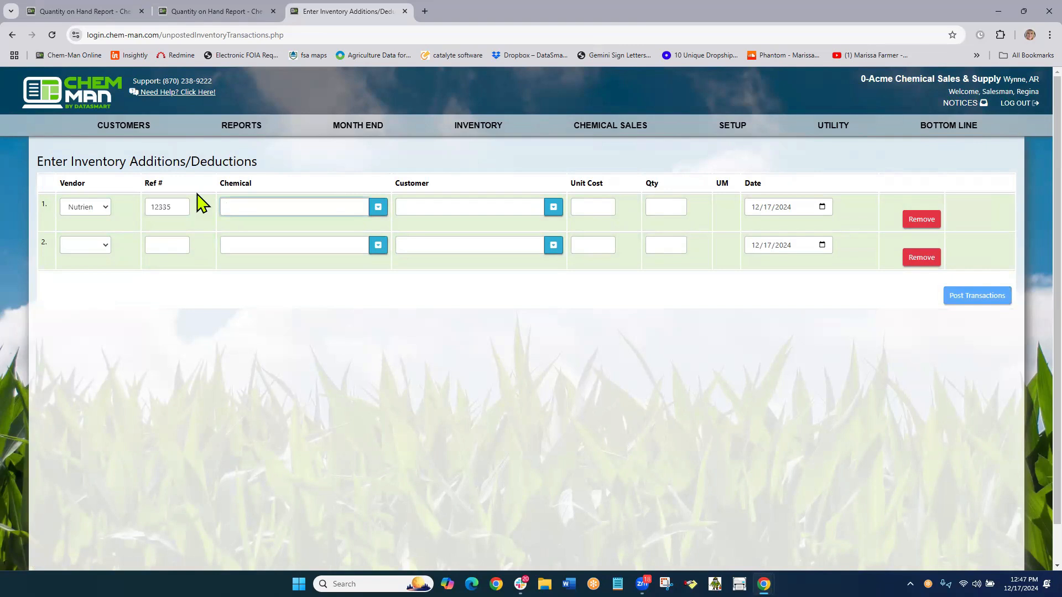
{"action": "type", "text": "ac"}
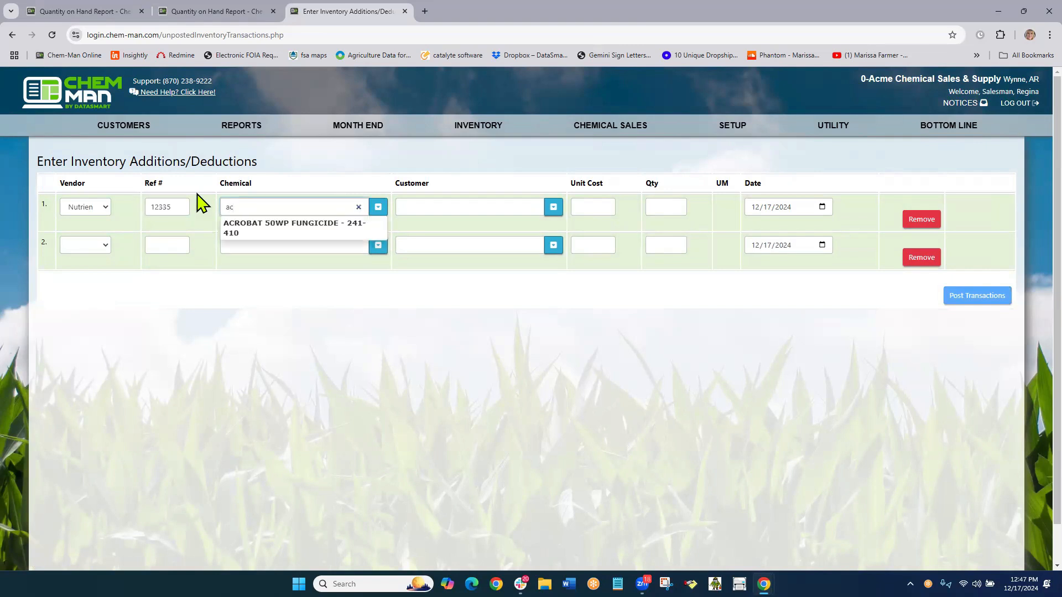
{"action": "left_click", "coordinate": [266, 228]}
{"action": "key", "text": "Tab"}
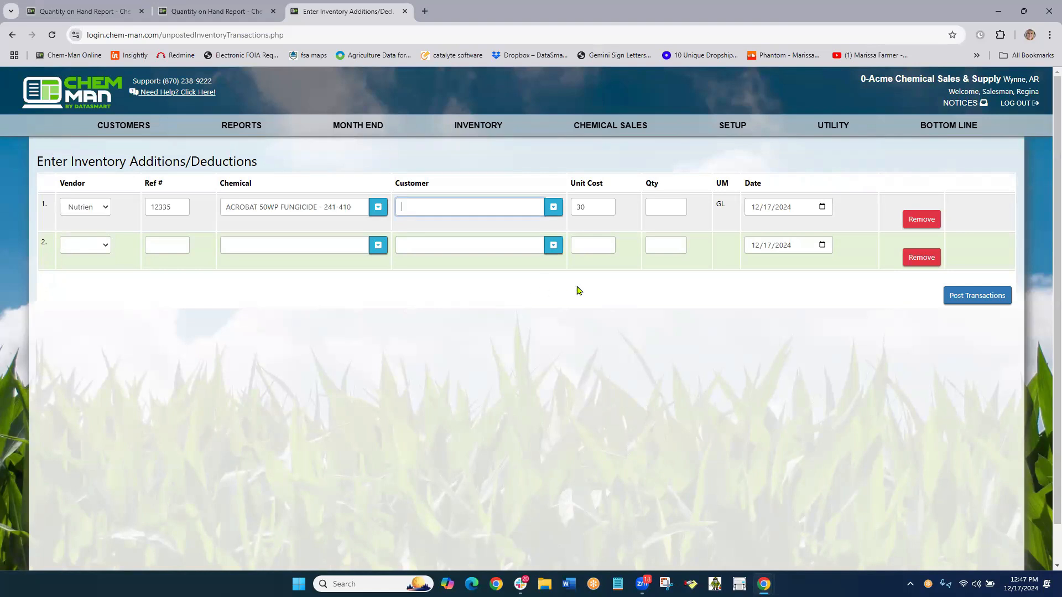
Set the ACROBAT 50WP FUNGICIDE line's unit cost to 32, quantity to 300 and date to 12/16/2024, leaving the customer blank.
{"action": "key", "text": "Tab"}
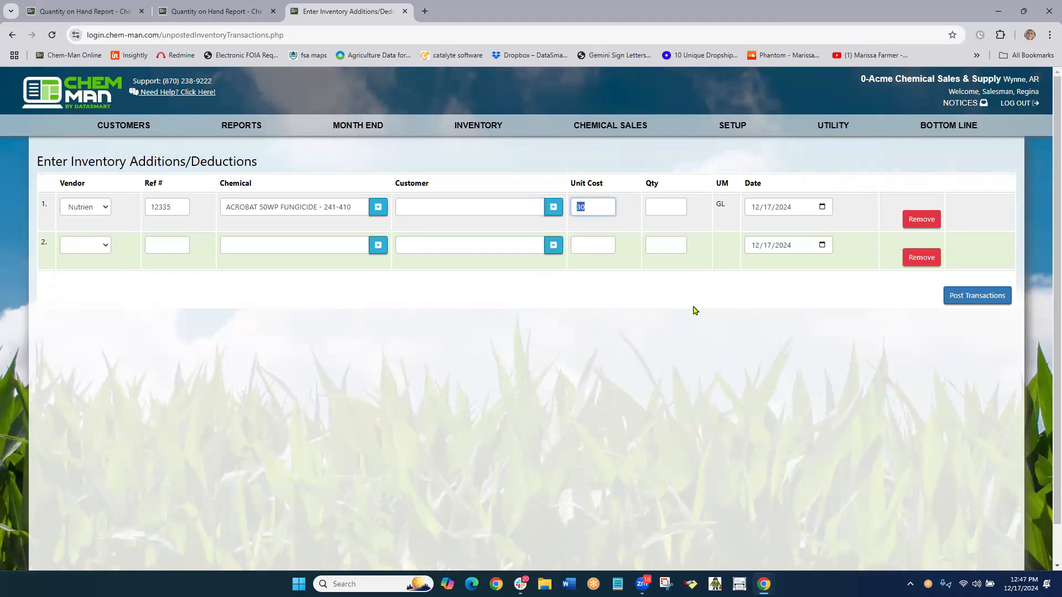
{"action": "type", "text": "32"}
{"action": "key", "text": "Tab"}
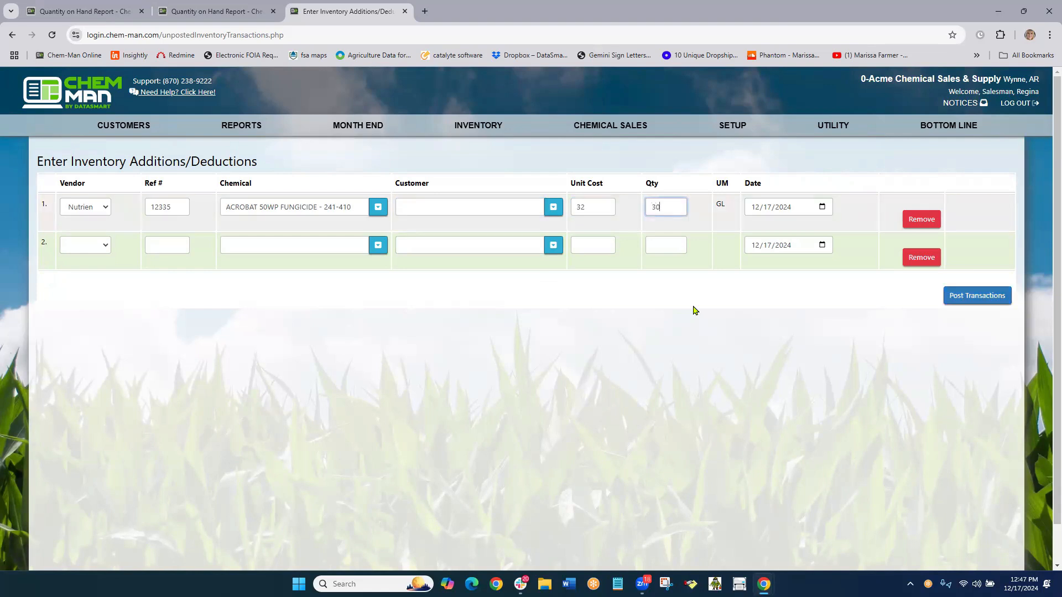
{"action": "key", "text": "Tab"}
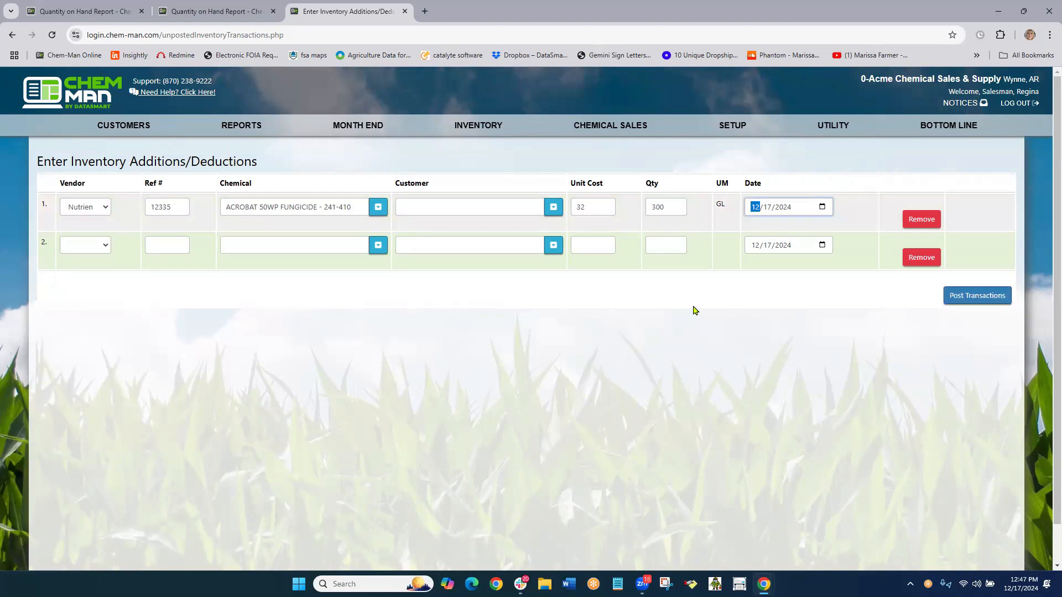
{"action": "key", "text": "Tab"}
{"action": "type", "text": "16"}
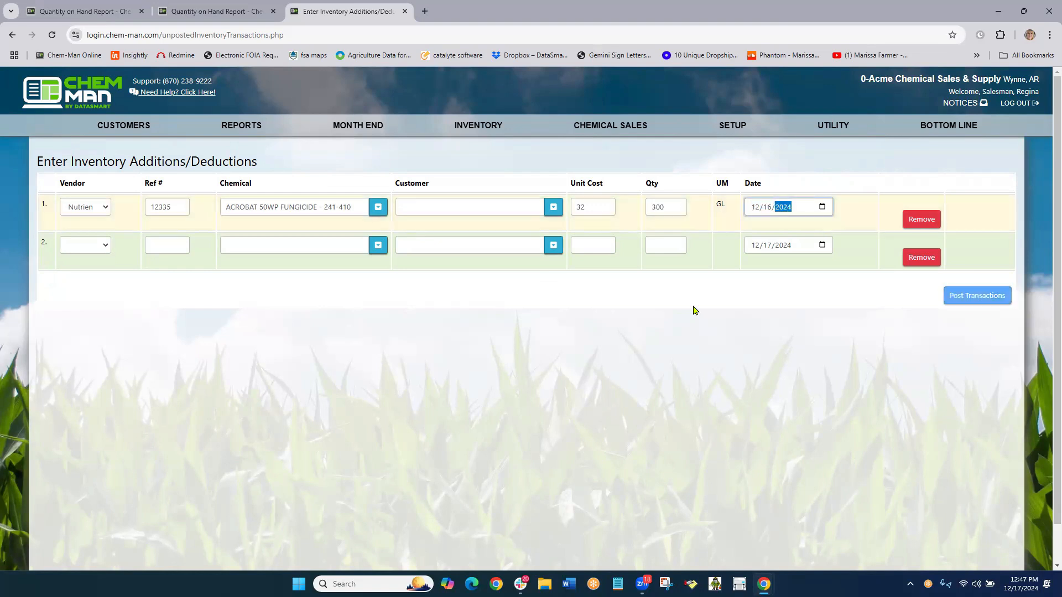
{"action": "key", "text": "Tab"}
{"action": "key", "text": "Tab"}
{"action": "key", "text": "Tab"}
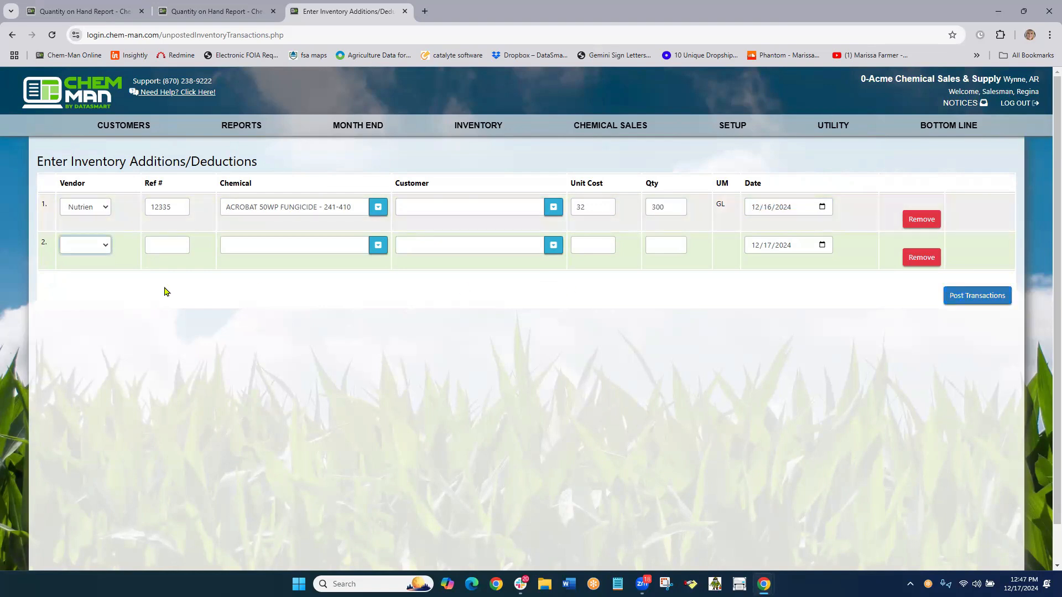
Fill the second inventory line with vendor Progeny, reference number 3333 and chemical QUILT XCEL, without a customer.
{"action": "left_click", "coordinate": [102, 244]}
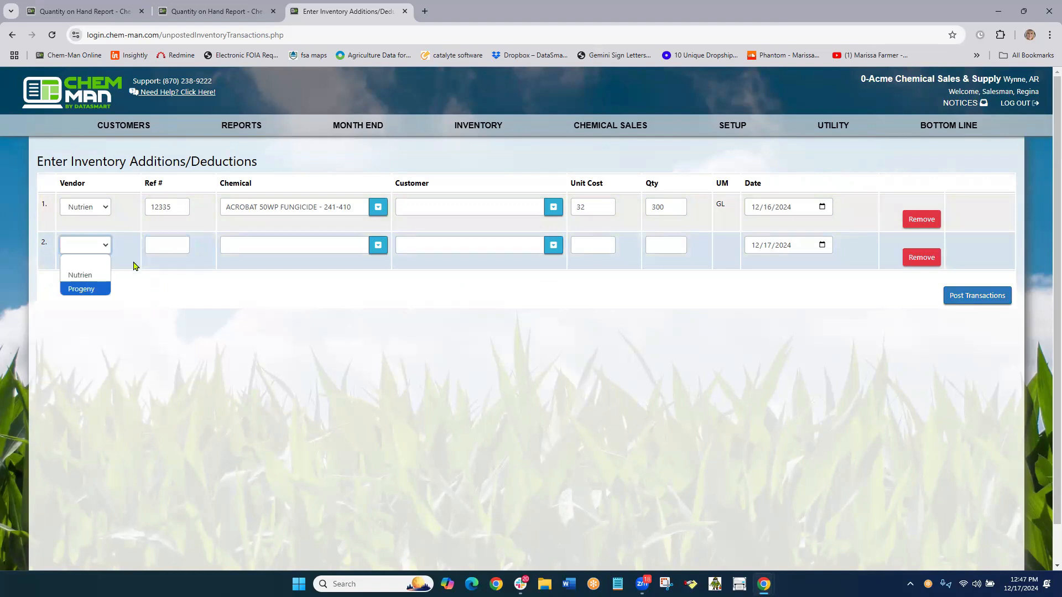
{"action": "left_click", "coordinate": [88, 289]}
{"action": "left_click", "coordinate": [158, 244]}
{"action": "type", "text": "3333"}
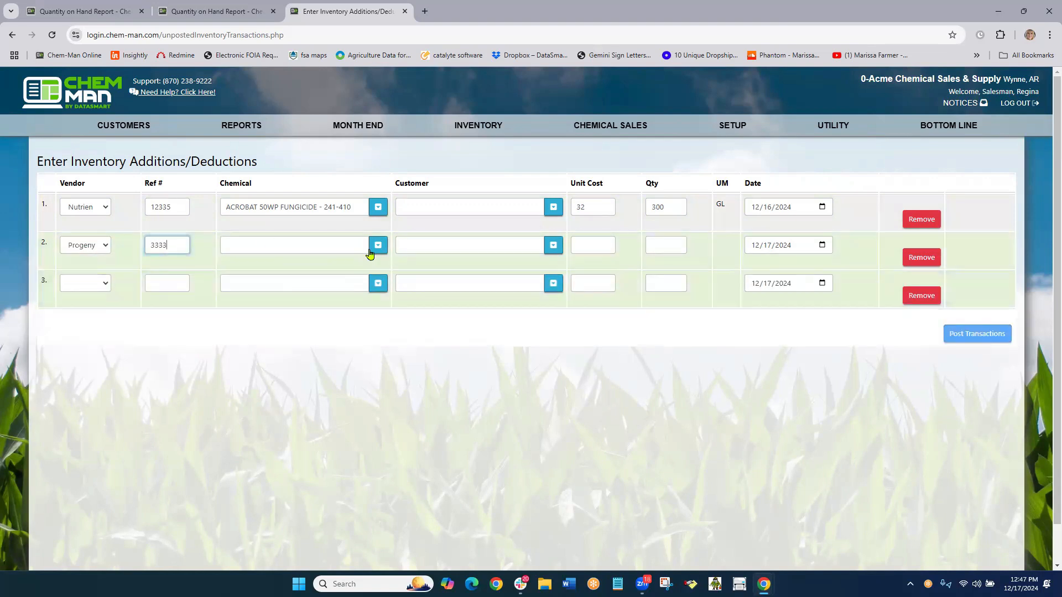
{"action": "left_click", "coordinate": [376, 245]}
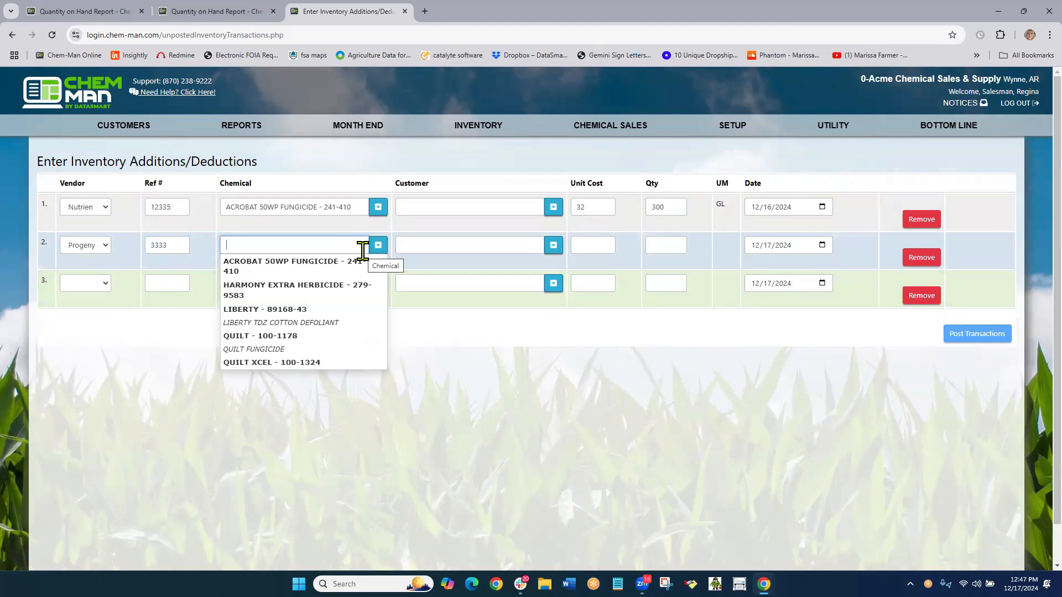
{"action": "type", "text": "qui"}
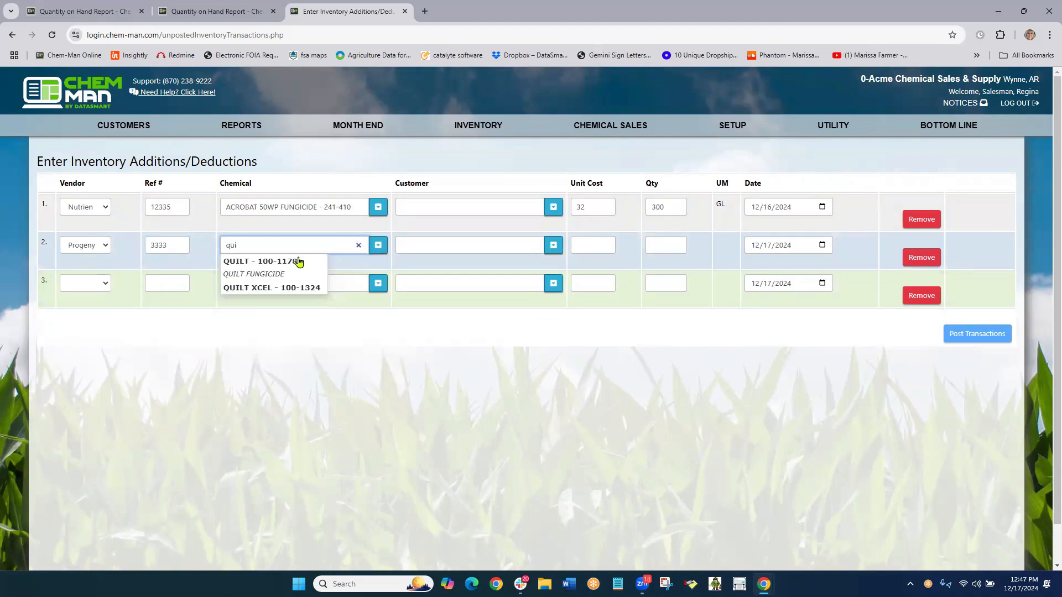
{"action": "left_click", "coordinate": [284, 292]}
{"action": "key", "text": "Tab"}
{"action": "key", "text": "Tab"}
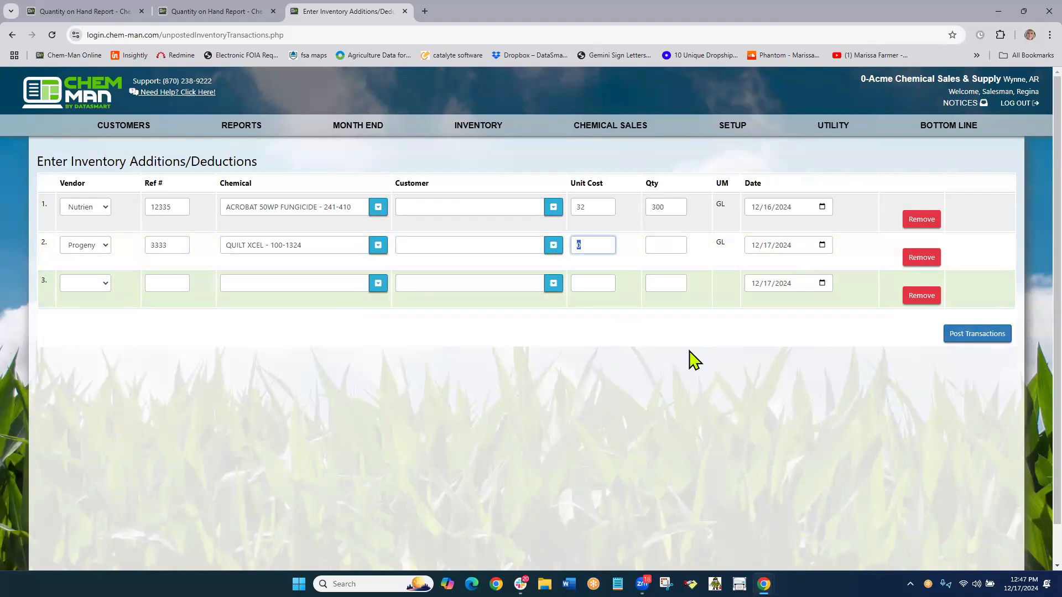
Set the QUILT XCEL line's unit cost to 50, quantity to 350 and date to 12/16/2024, and post the inventory transactions.
{"action": "type", "text": "5"}
{"action": "key", "text": "Tab"}
{"action": "type", "text": "350"}
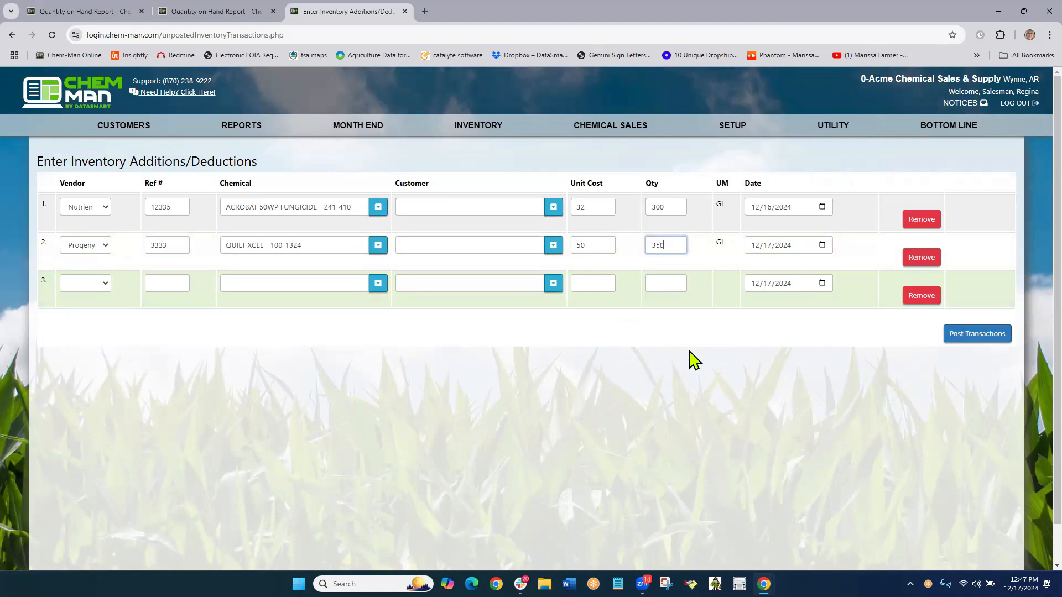
{"action": "key", "text": "Tab"}
{"action": "key", "text": "Tab"}
{"action": "type", "text": "16"}
{"action": "key", "text": "Tab"}
{"action": "key", "text": "Tab"}
{"action": "left_click", "coordinate": [973, 334]}
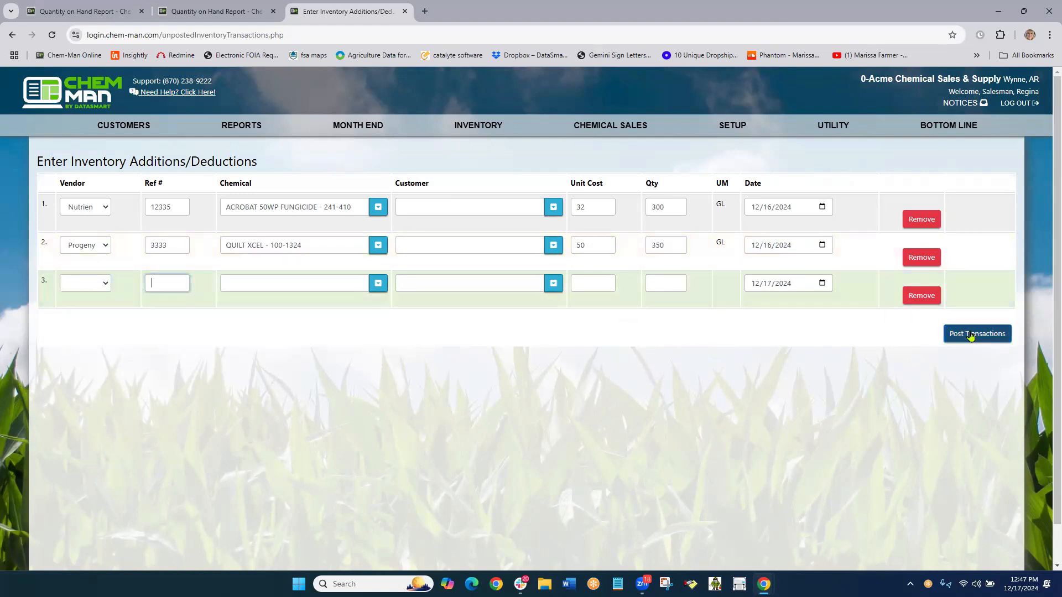
{"action": "left_click", "coordinate": [636, 354]}
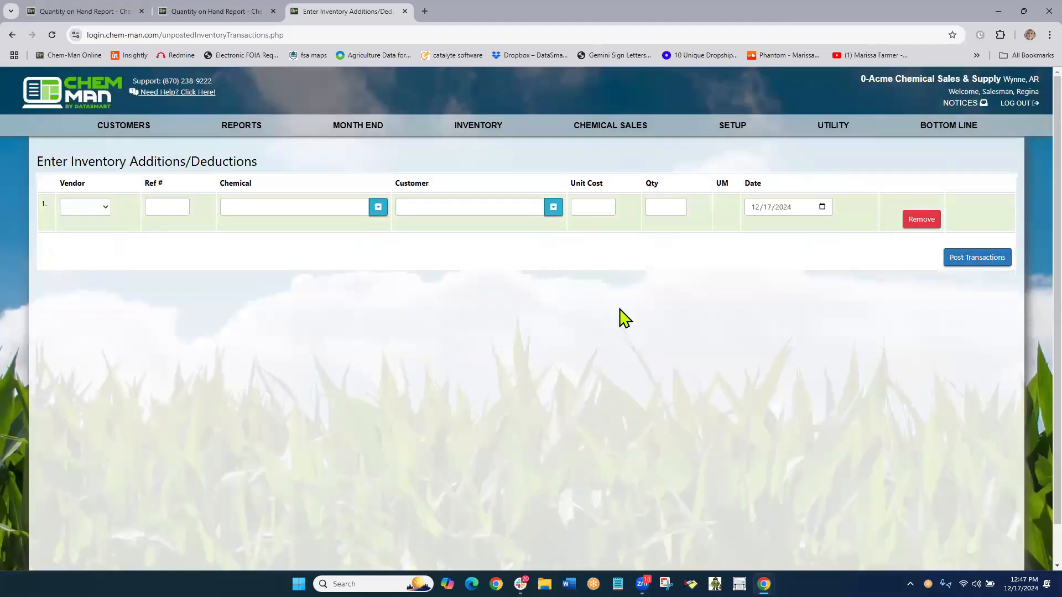
Review the posted inventory additions and deductions, and view the Quantity on Hand Report for all chemicals.
{"action": "mouse_move", "coordinate": [473, 130]}
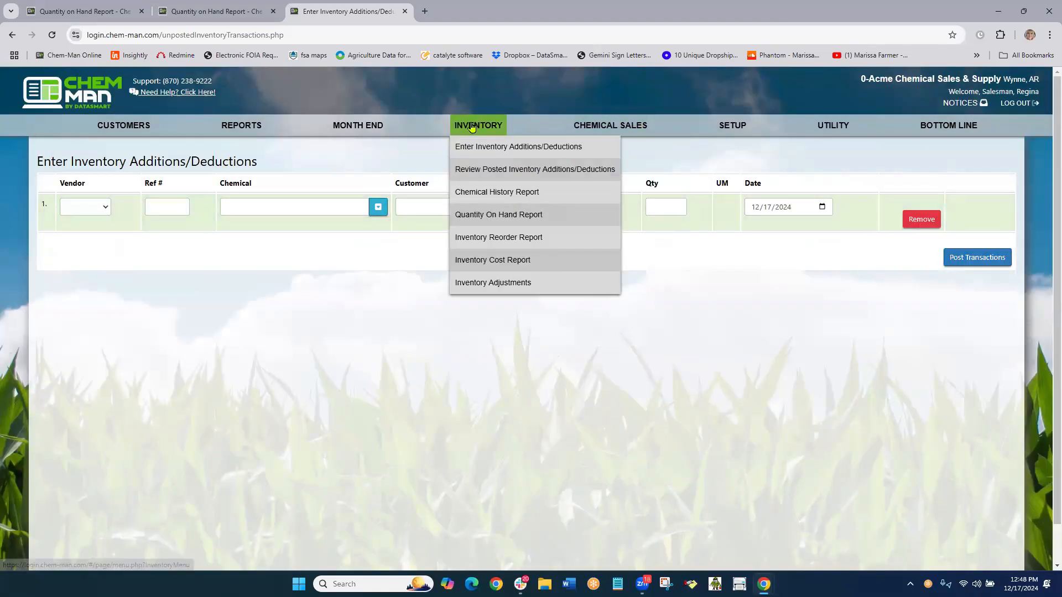
{"action": "left_click", "coordinate": [479, 172]}
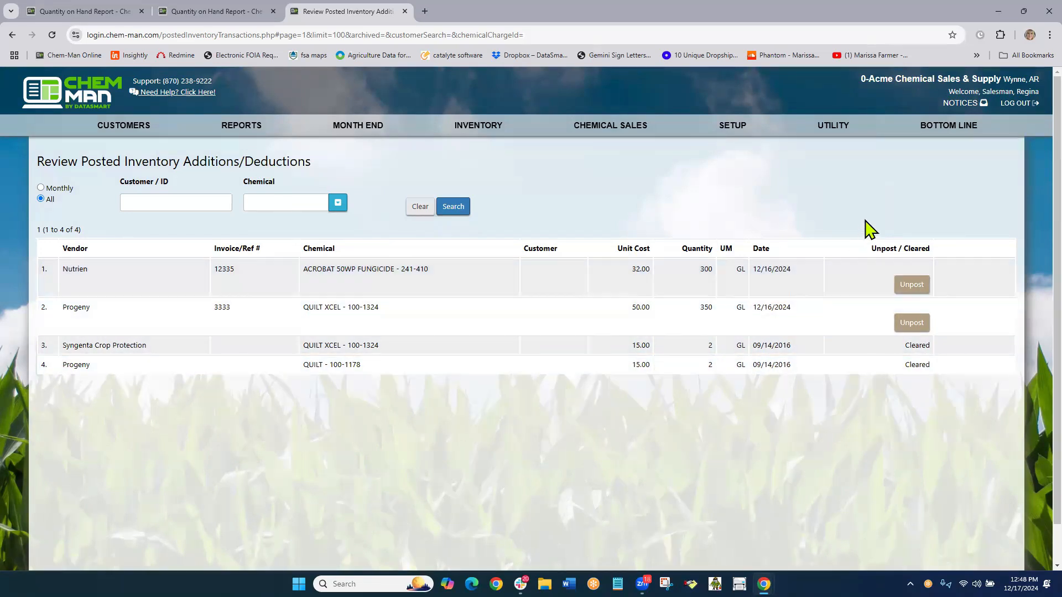
{"action": "mouse_move", "coordinate": [468, 133]}
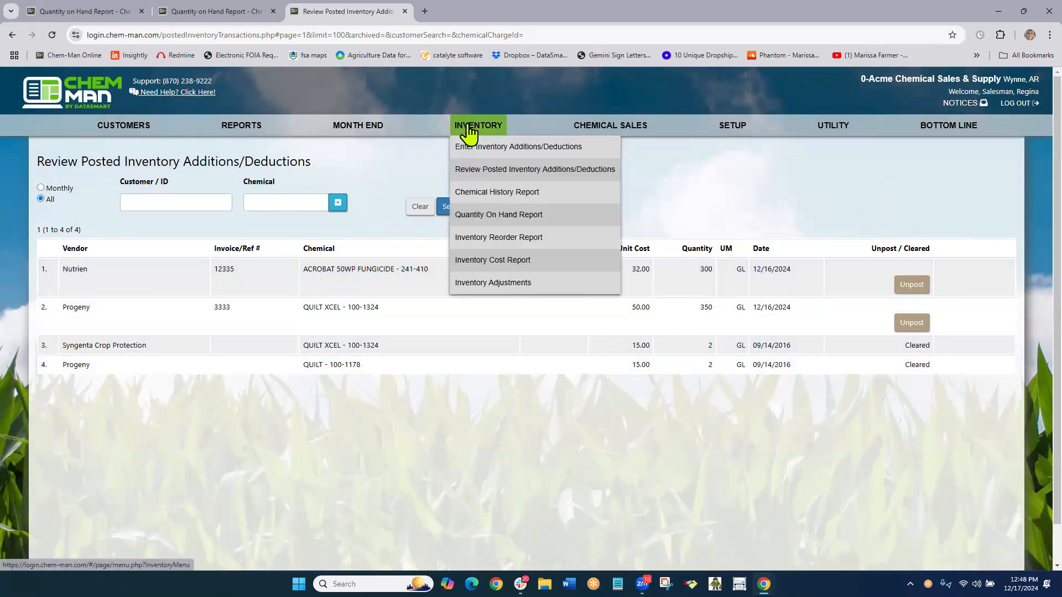
{"action": "left_click", "coordinate": [495, 215]}
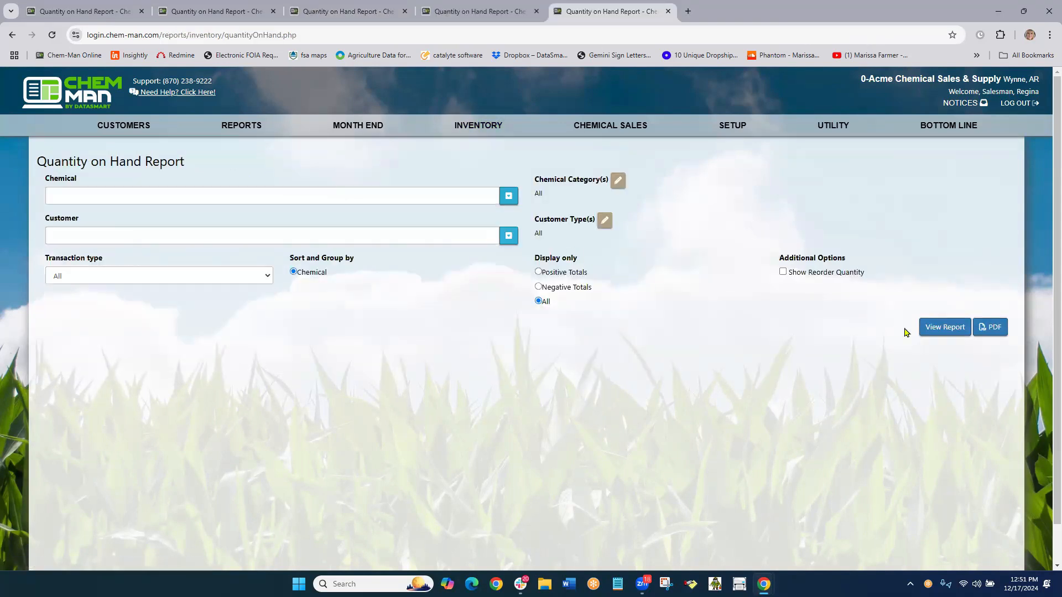
{"action": "left_click", "coordinate": [946, 328]}
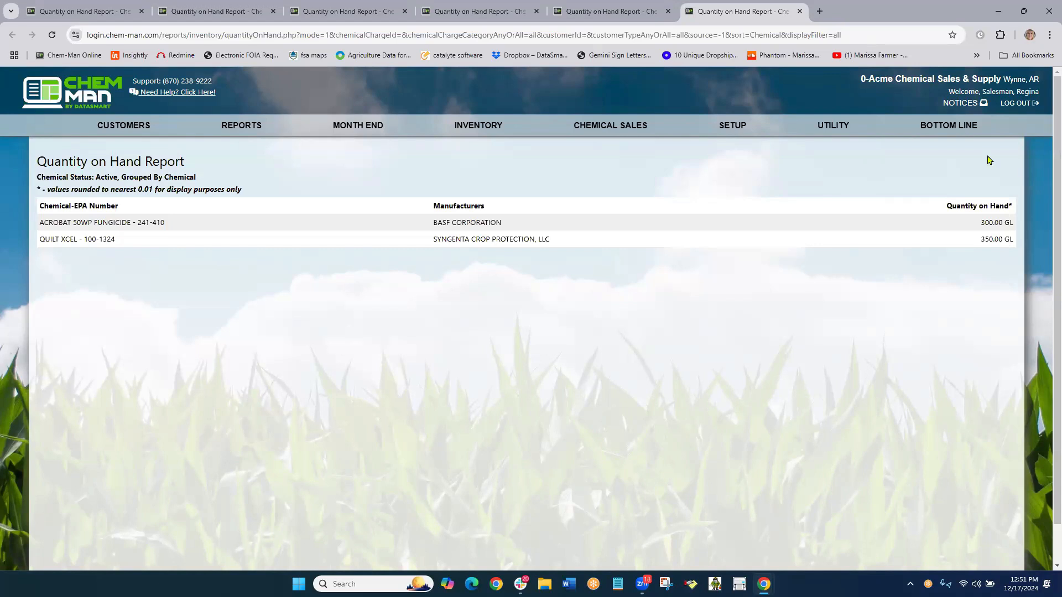
Add a new unposted chemical sale, enter its PO number and set the comment to "deliver to the office".
{"action": "left_click", "coordinate": [603, 122]}
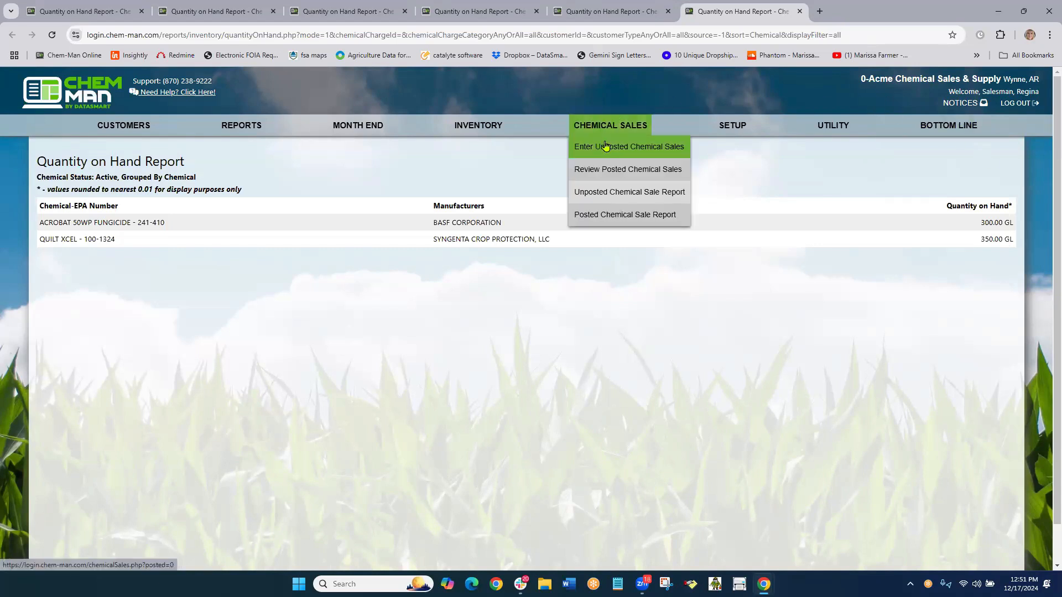
{"action": "left_click", "coordinate": [606, 146]}
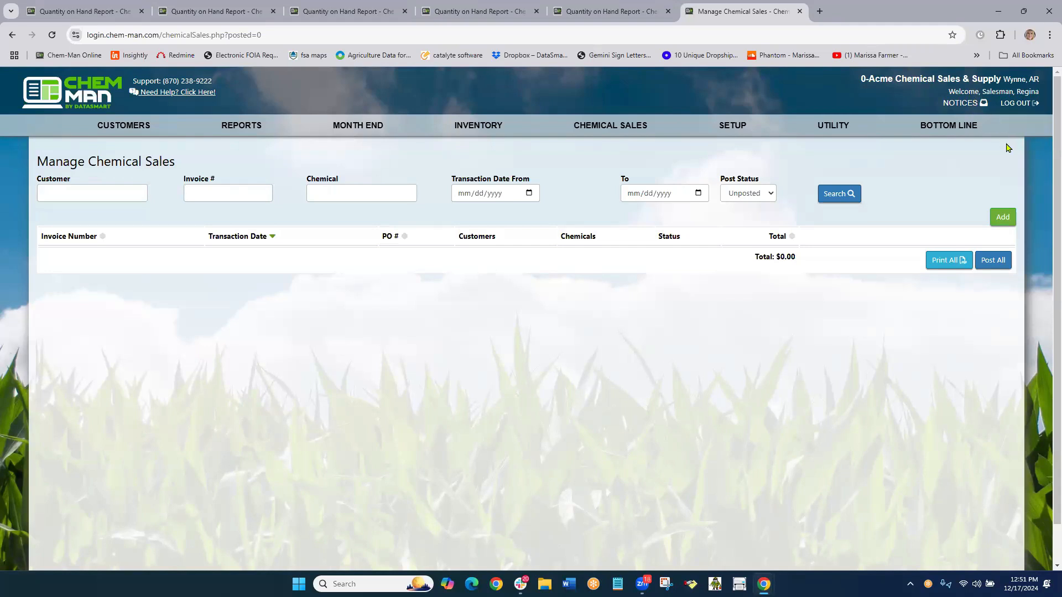
{"action": "left_click", "coordinate": [1003, 217]}
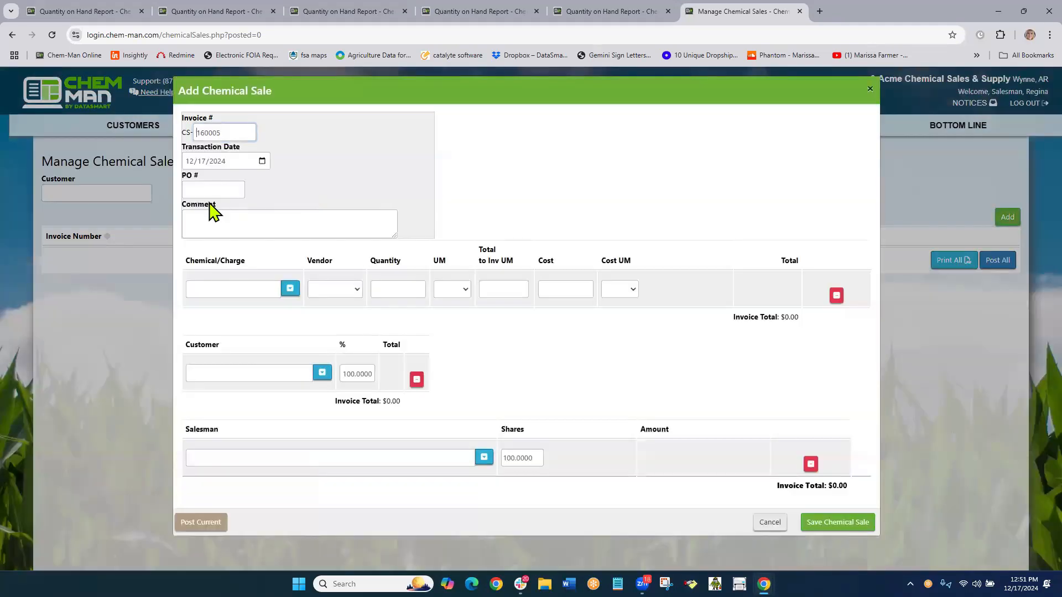
{"action": "left_click", "coordinate": [209, 186]}
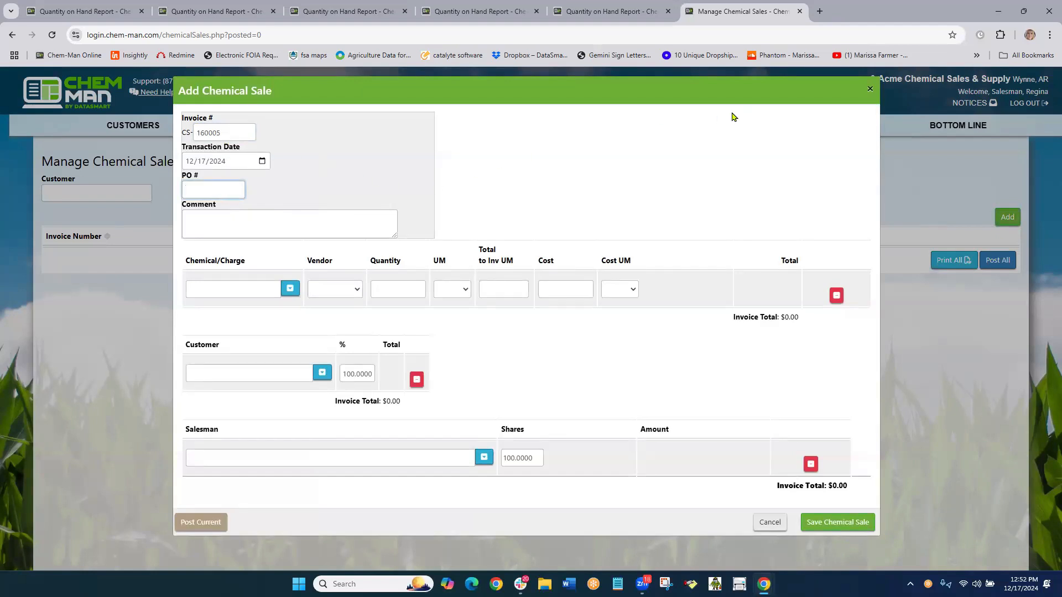
{"action": "type", "text": "20935"}
{"action": "key", "text": "Tab"}
{"action": "type", "text": "deliver to the of"}
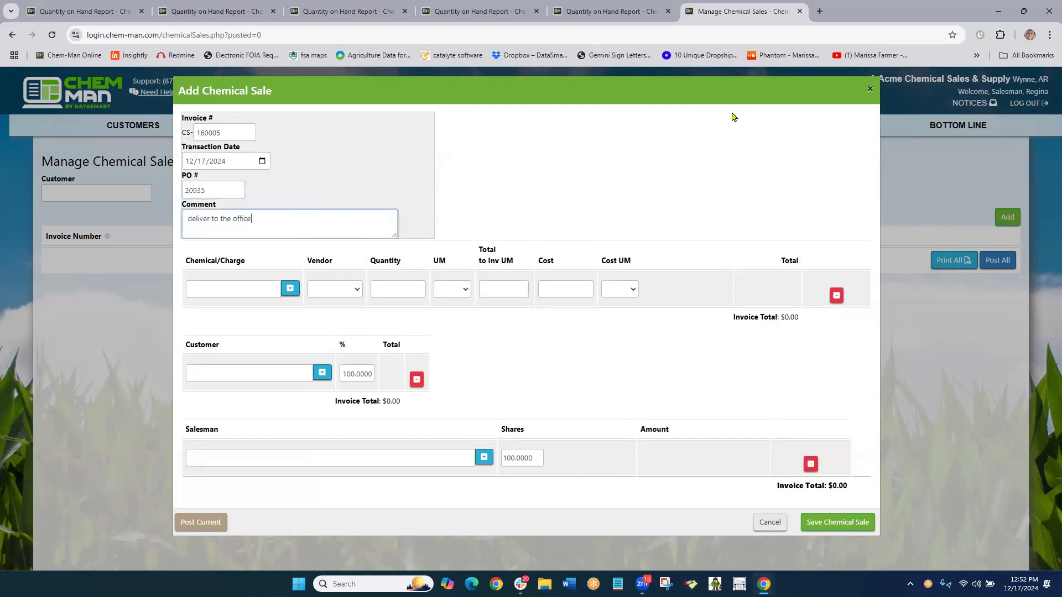
Add ACROBAT 50WP FUNGICIDE to the chemical sale with a quantity of 35, keeping the default vendor, units and cost.
{"action": "left_click", "coordinate": [290, 288]}
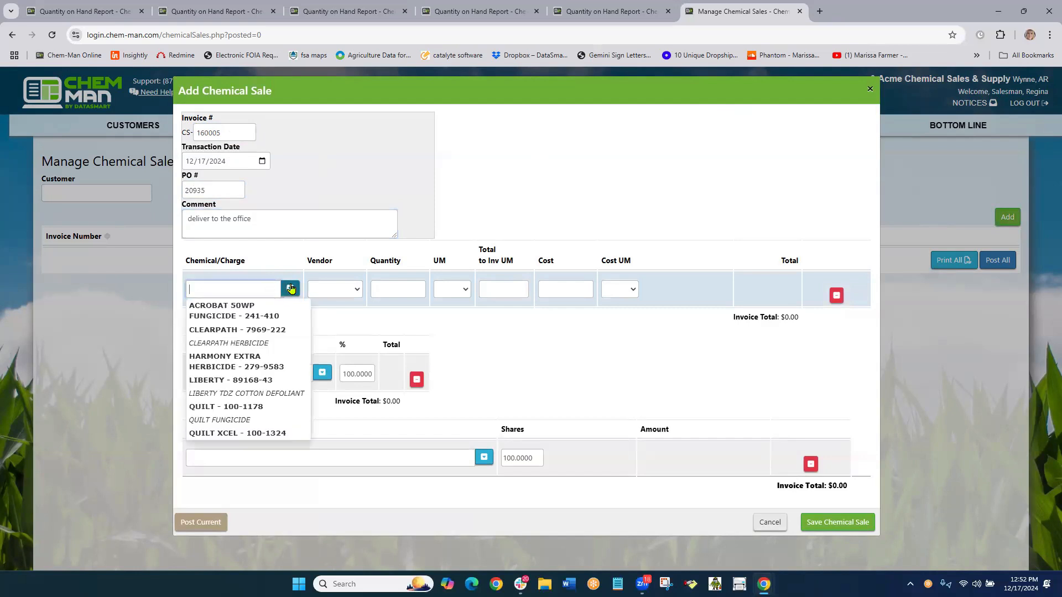
{"action": "left_click", "coordinate": [244, 310]}
{"action": "key", "text": "Tab"}
{"action": "key", "text": "Tab"}
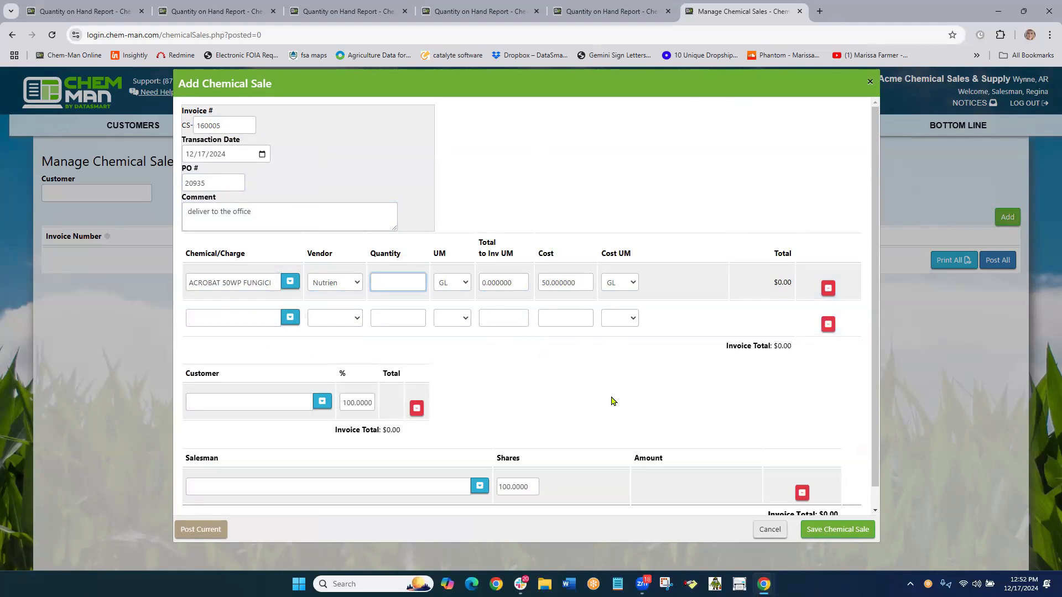
{"action": "type", "text": "35"}
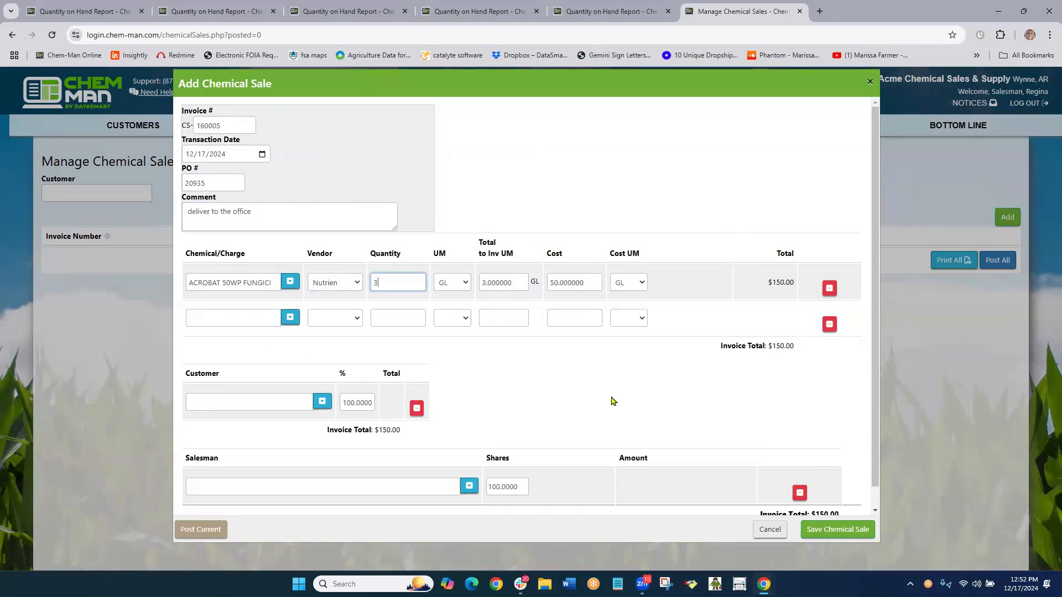
{"action": "key", "text": "Tab"}
{"action": "key", "text": "Tab"}
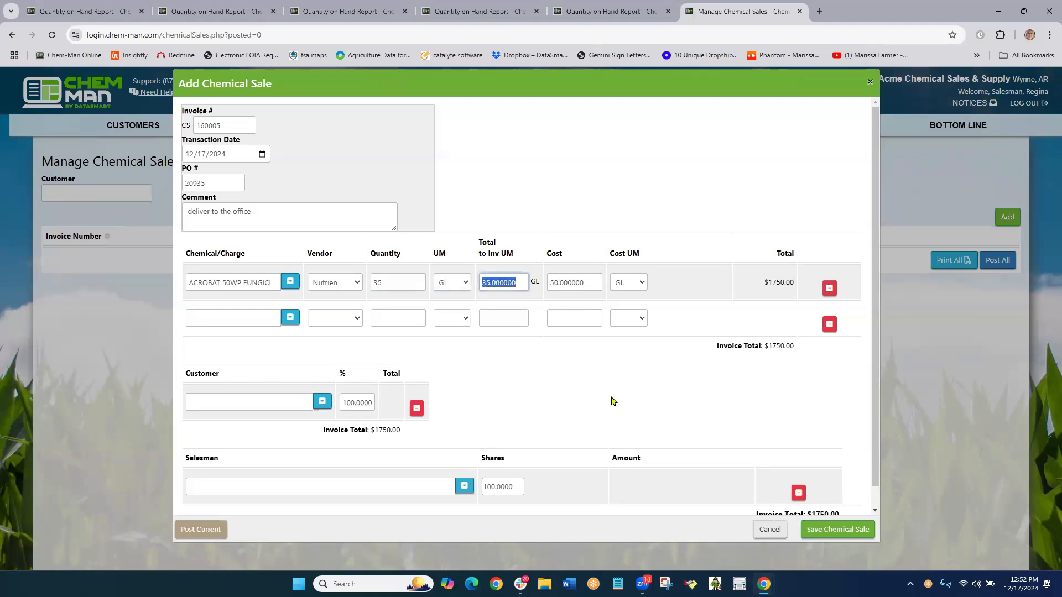
{"action": "key", "text": "Tab"}
{"action": "key", "text": "Tab"}
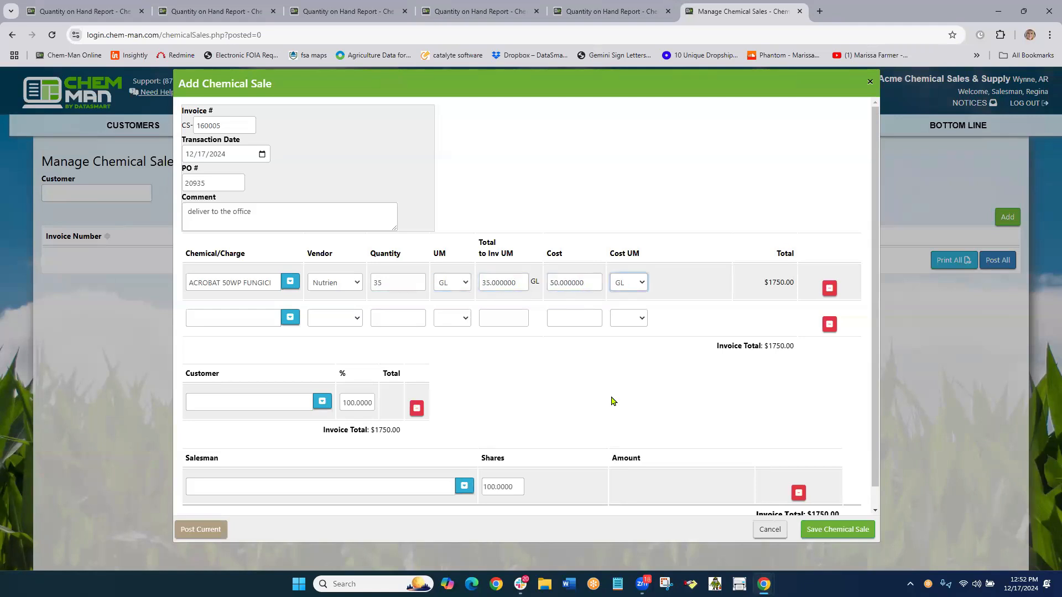
Add QUILT XCEL as the sale's second chemical with a quantity of 25, keeping the default vendor, units and cost.
{"action": "key", "text": "Tab"}
{"action": "type", "text": "qui"}
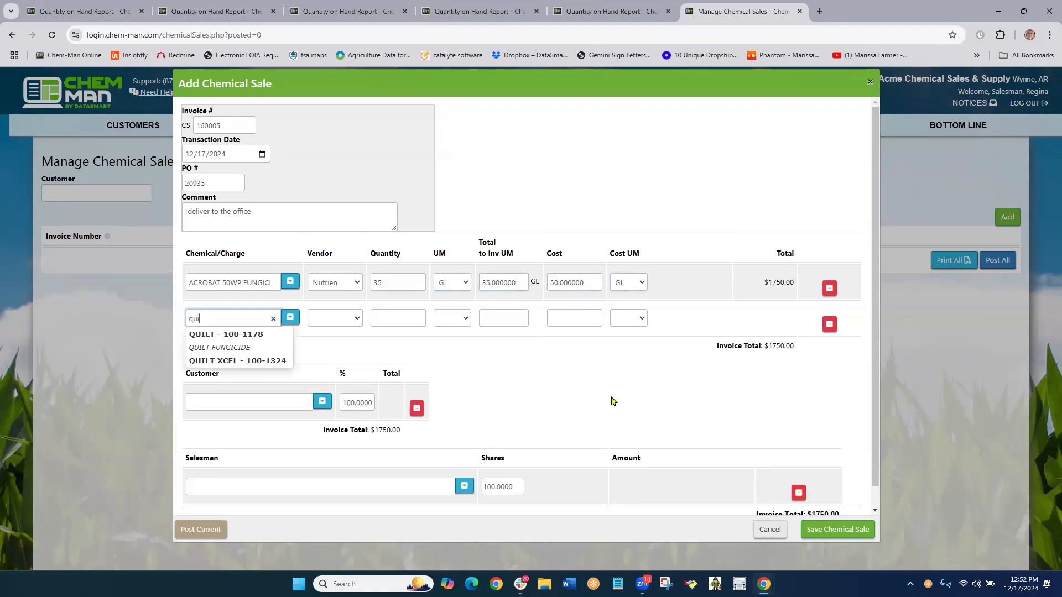
{"action": "left_click", "coordinate": [259, 361]}
{"action": "key", "text": "Tab"}
{"action": "key", "text": "Tab"}
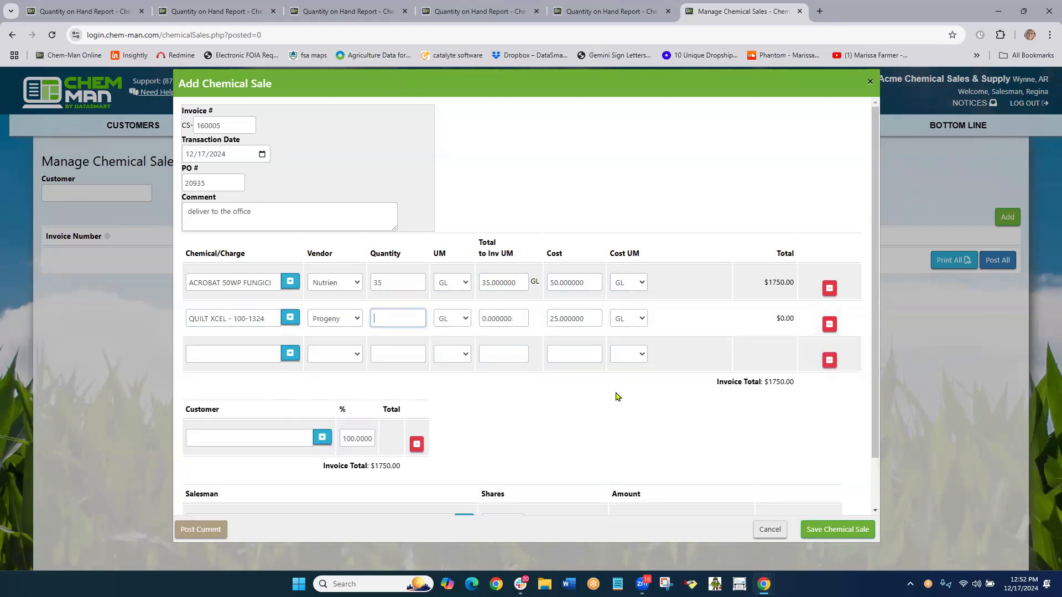
{"action": "type", "text": "25"}
{"action": "key", "text": "Tab"}
{"action": "key", "text": "Tab"}
{"action": "key", "text": "Tab"}
{"action": "key", "text": "Tab"}
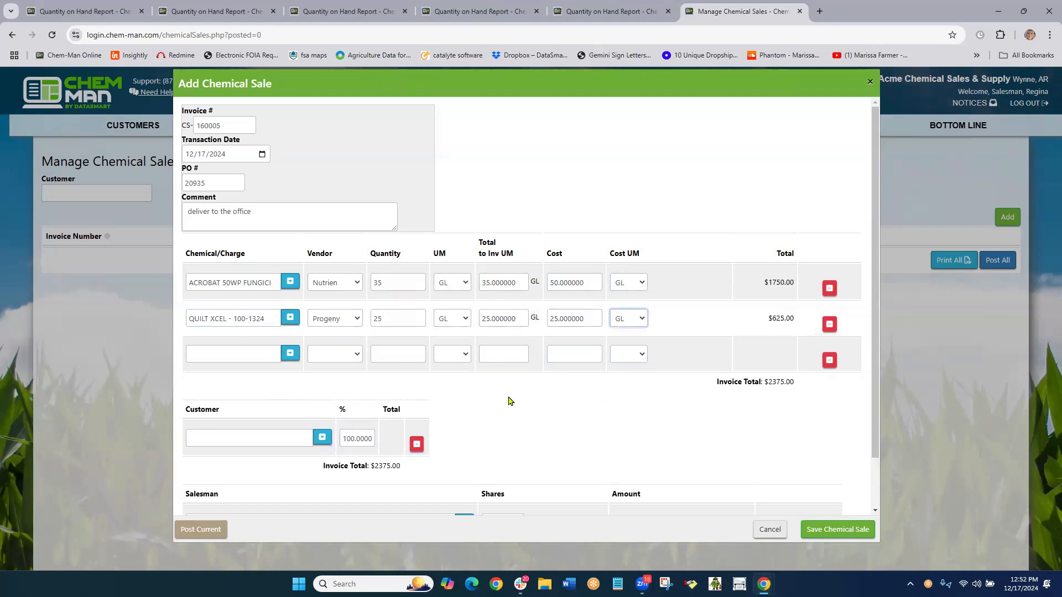
Search for the customer by last name and assign the first matching customer to the chemical sale.
{"action": "left_click", "coordinate": [323, 439]}
{"action": "type", "text": "farer"}
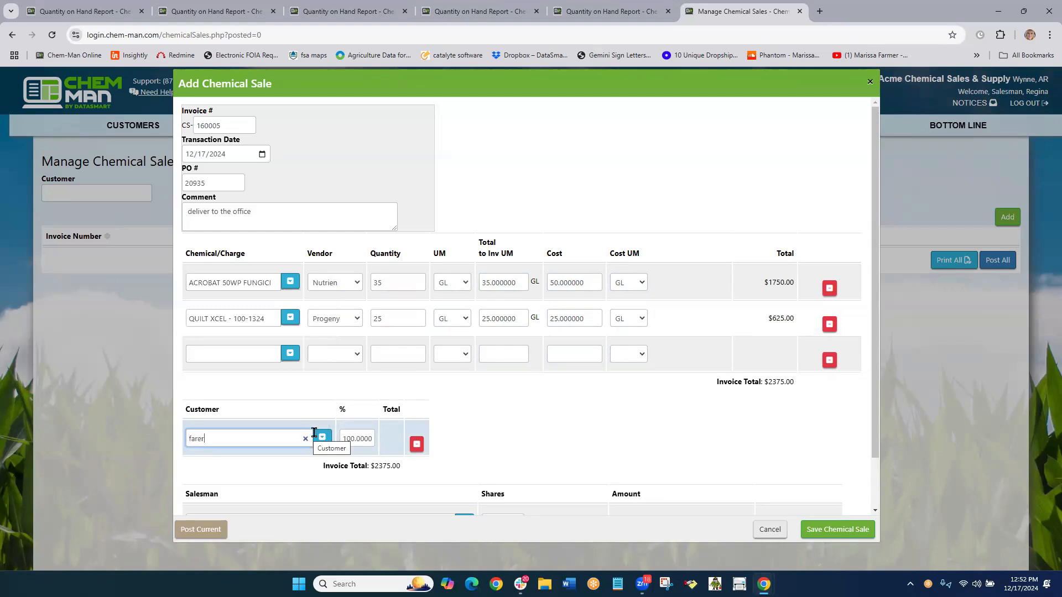
{"action": "key", "text": "BackSpace"}
{"action": "key", "text": "BackSpace"}
{"action": "type", "text": "mer"}
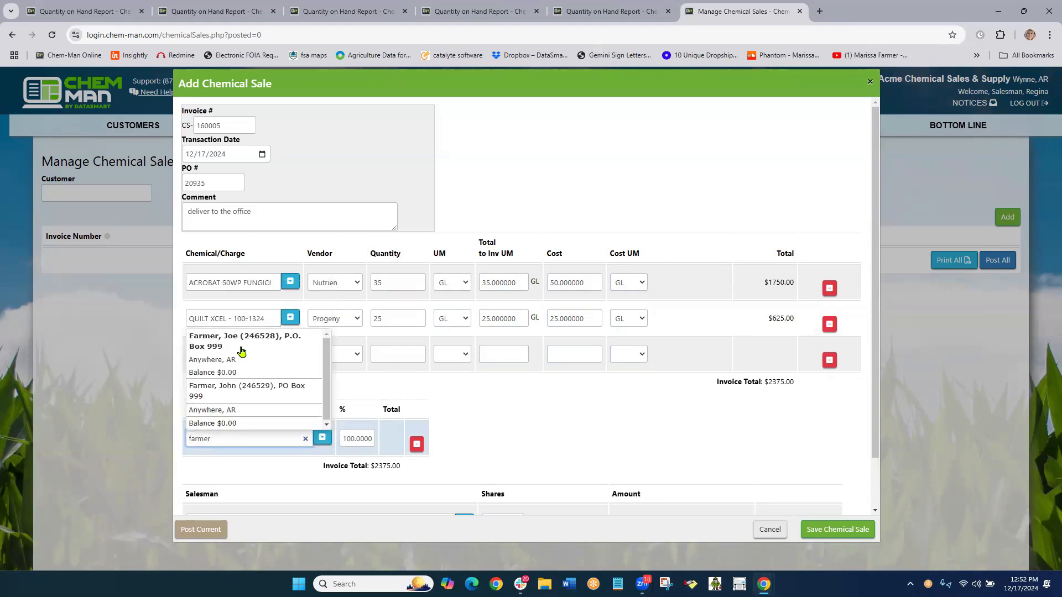
{"action": "left_click", "coordinate": [266, 349]}
Assign the salesman to the sale, keeping the default 100% share, and save the chemical sale.
{"action": "scroll", "coordinate": [487, 426], "scroll_direction": "down", "scroll_amount": 1}
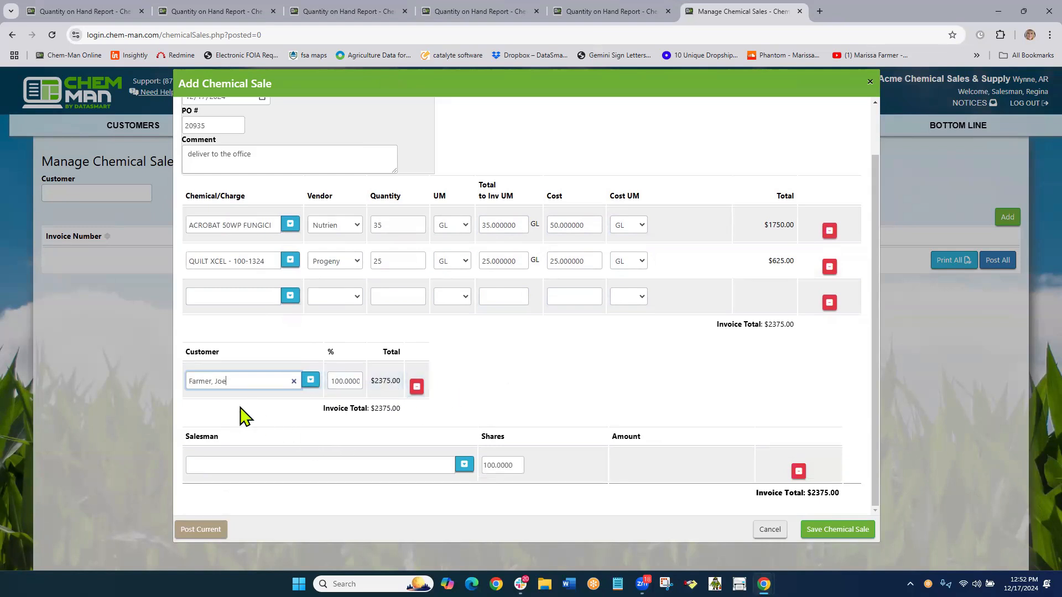
{"action": "left_click", "coordinate": [464, 465]}
{"action": "left_click", "coordinate": [243, 482]}
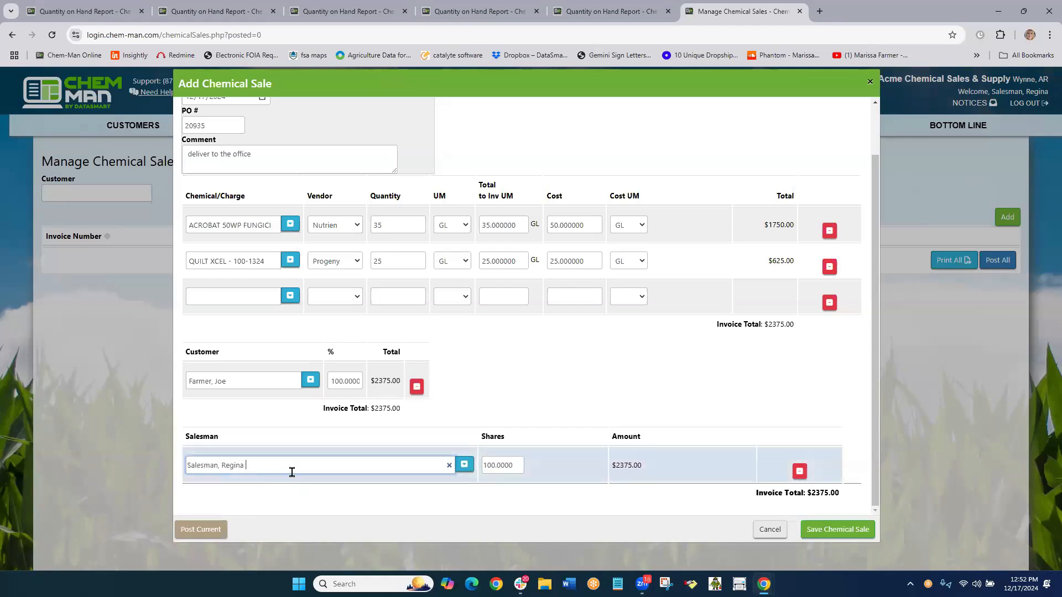
{"action": "left_click", "coordinate": [828, 534]}
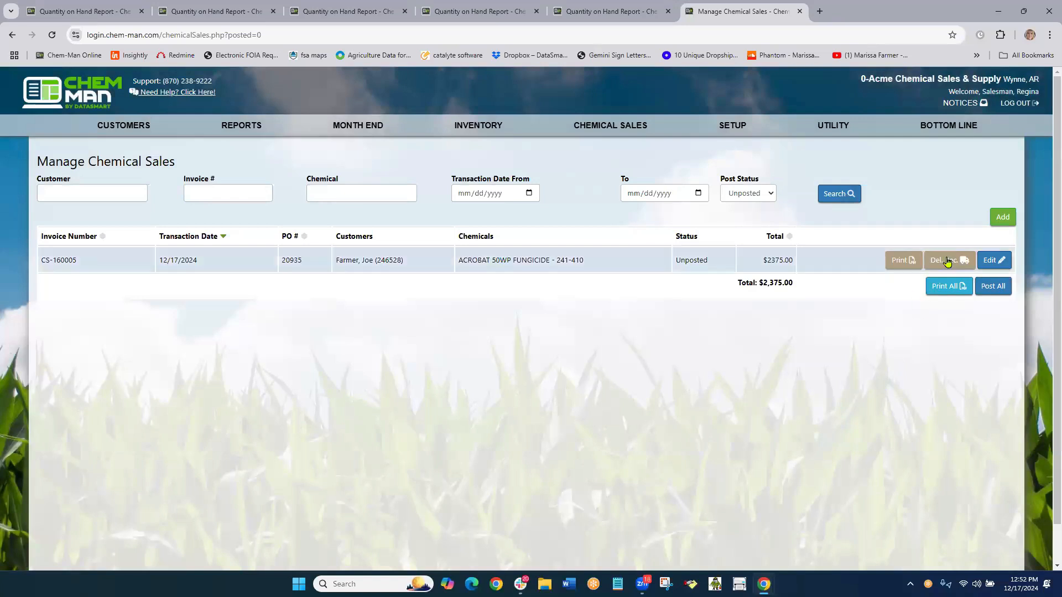
Generate the delivery ticket for the unposted sale, review it down to the signature lines, and close it.
{"action": "left_click", "coordinate": [948, 261]}
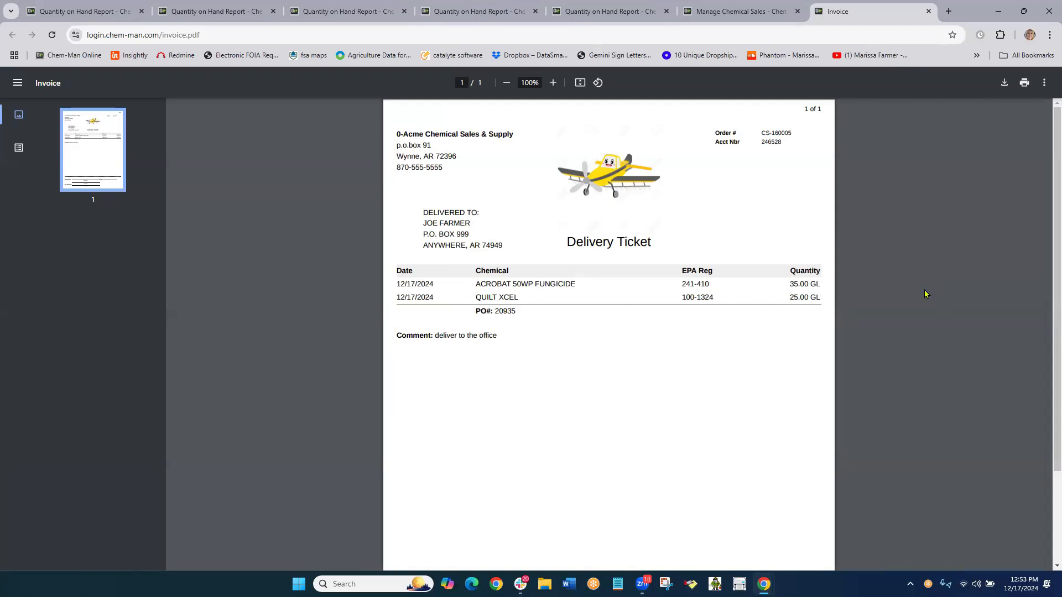
{"action": "scroll", "coordinate": [927, 295], "scroll_direction": "down", "scroll_amount": 3}
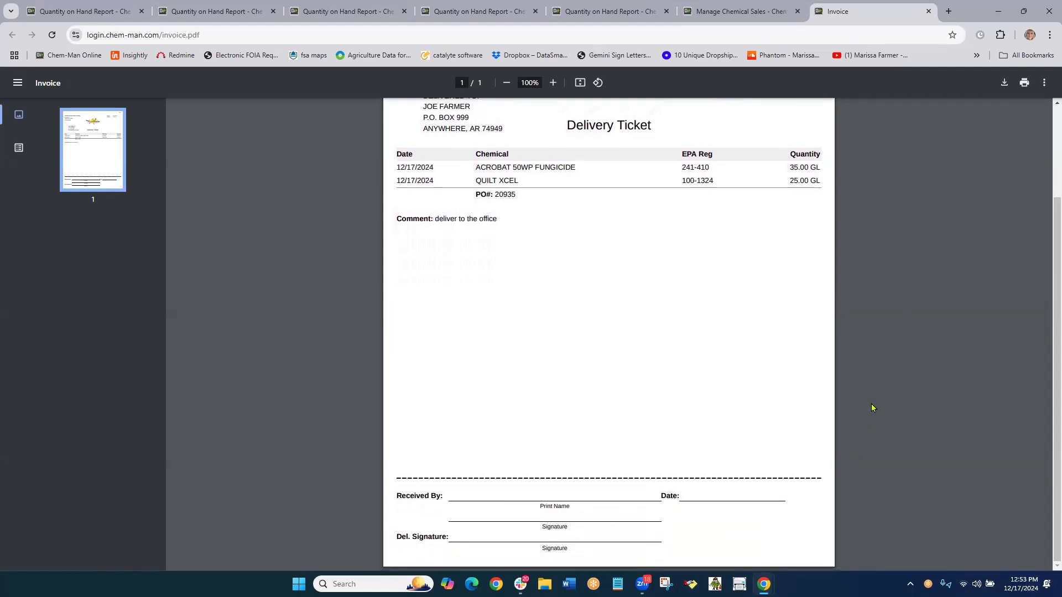
{"action": "scroll", "coordinate": [874, 407], "scroll_direction": "up", "scroll_amount": 3}
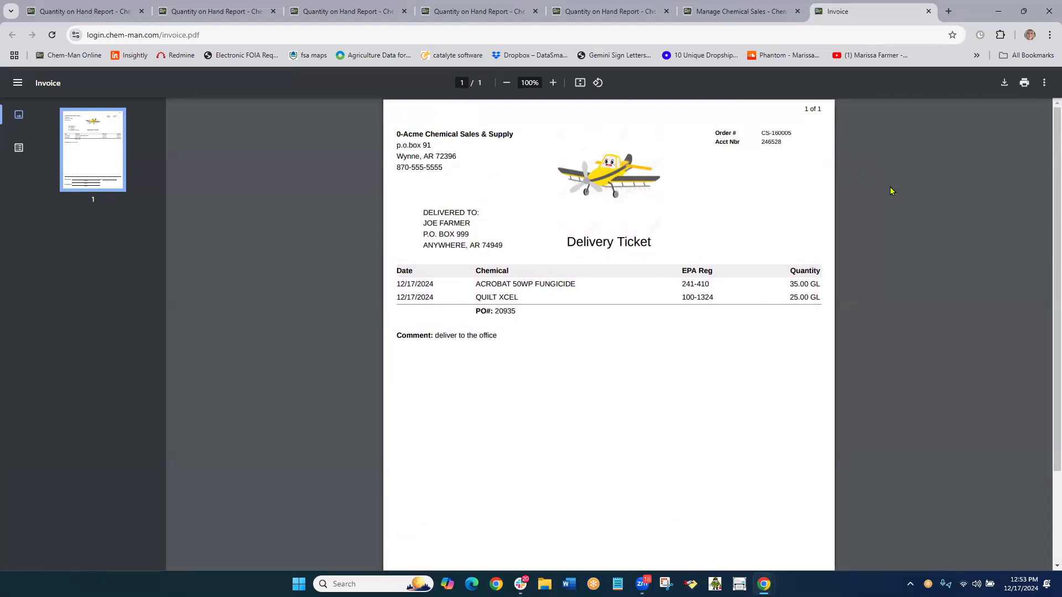
{"action": "left_click", "coordinate": [928, 11]}
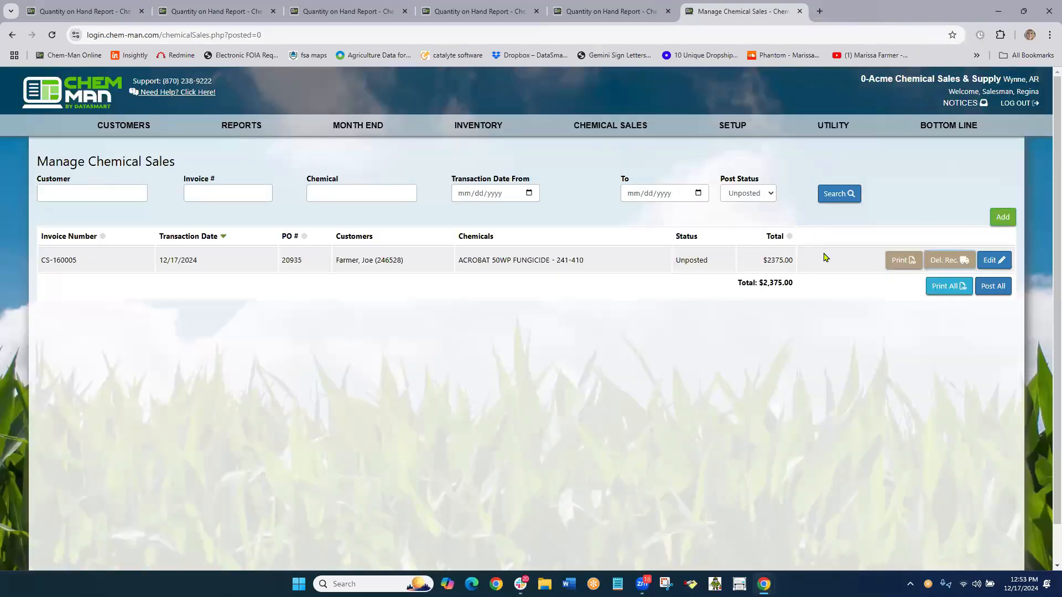
Print the unposted sale's invoice with heading date 12/17/2024, review it down to the payment stub, and close it.
{"action": "left_click", "coordinate": [896, 260]}
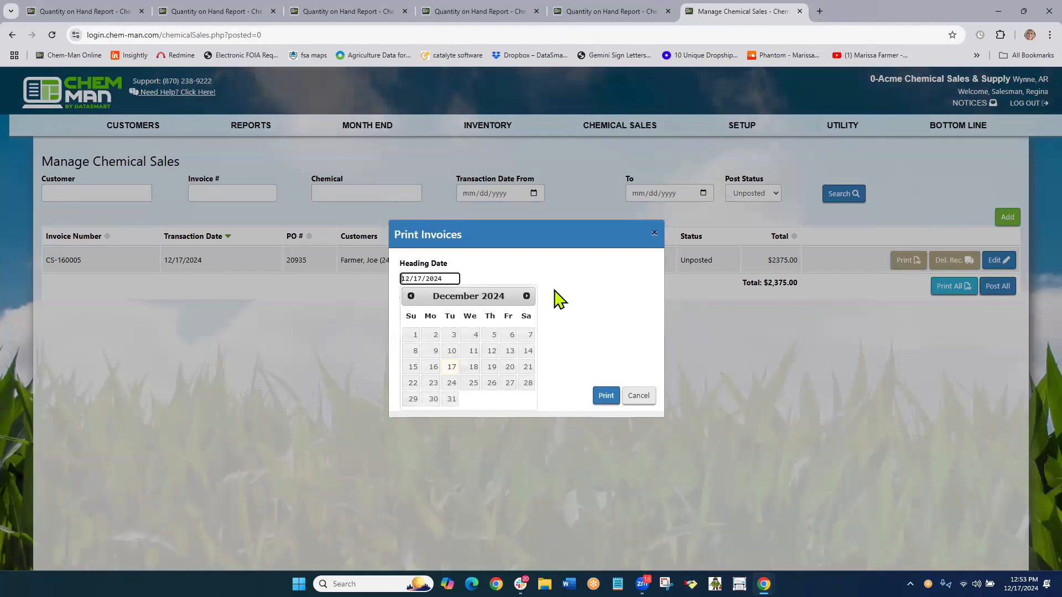
{"action": "left_click", "coordinate": [606, 395]}
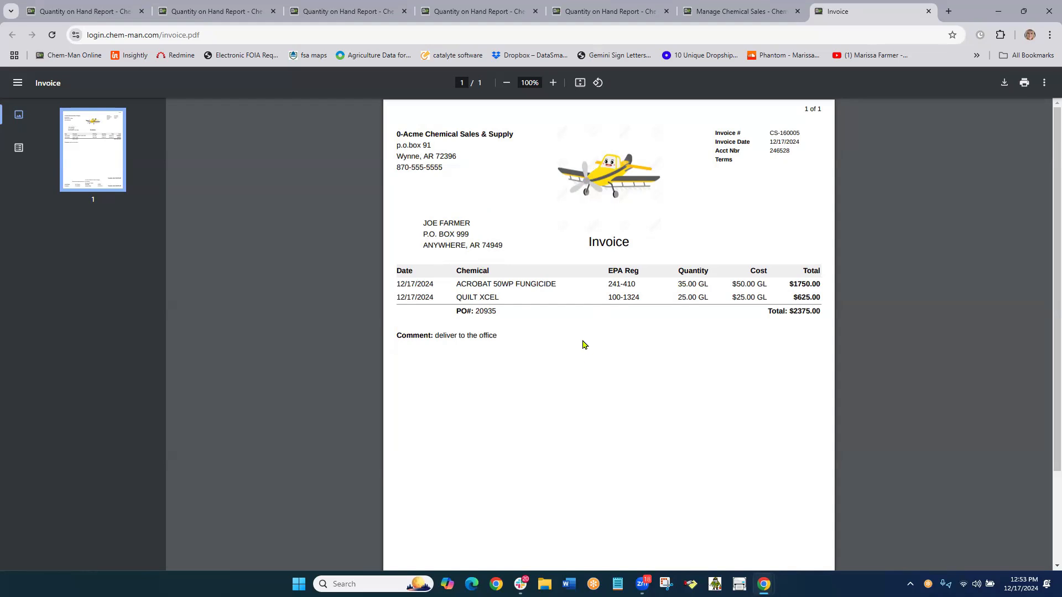
{"action": "scroll", "coordinate": [586, 343], "scroll_direction": "down", "scroll_amount": 2}
{"action": "scroll", "coordinate": [602, 345], "scroll_direction": "down", "scroll_amount": 1}
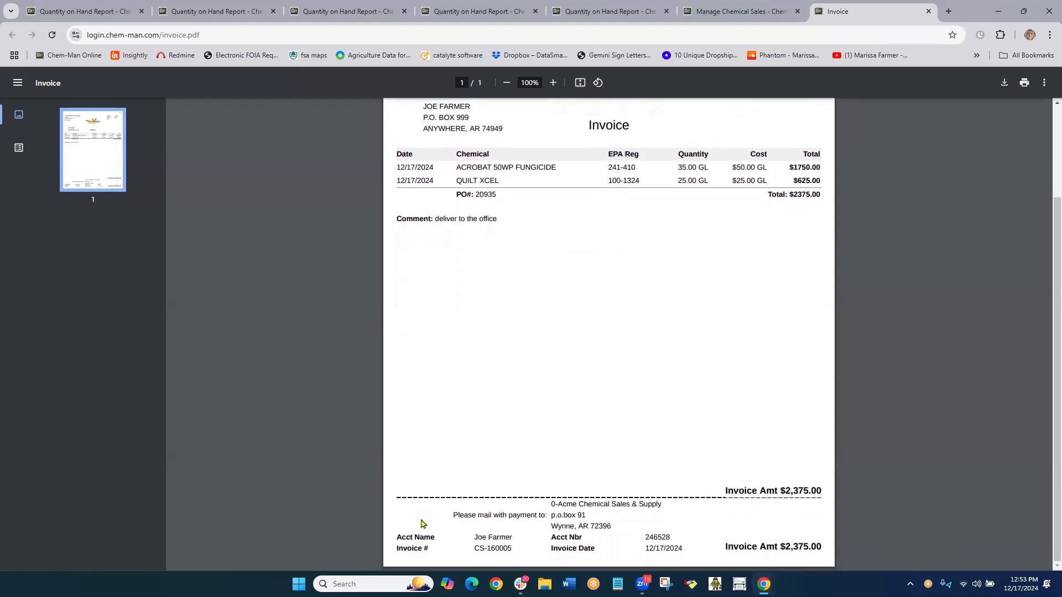
{"action": "left_click", "coordinate": [929, 11]}
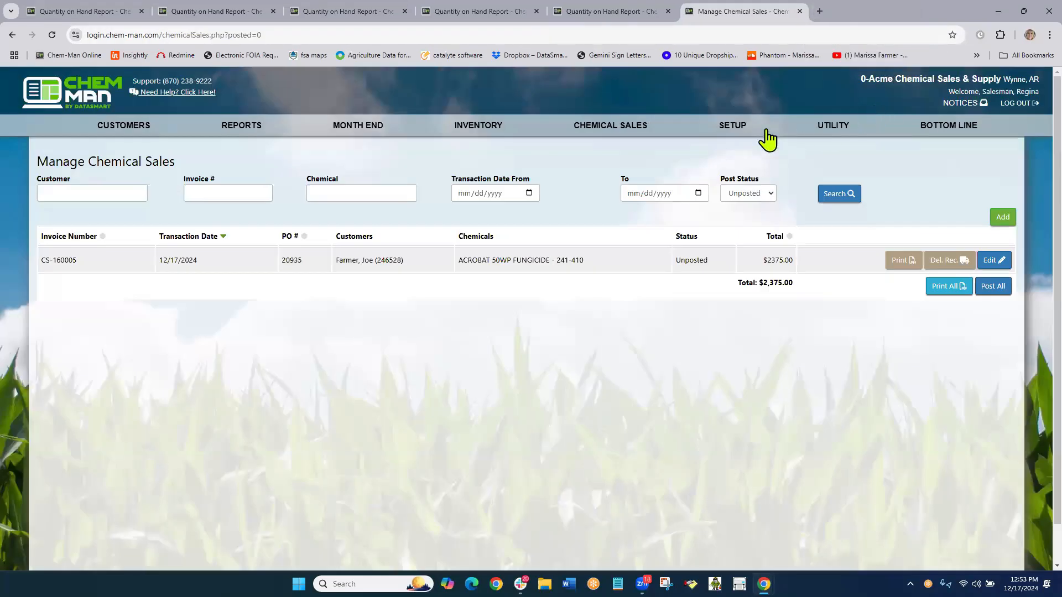
Set Payment Terms to "30 days" in the system's invoice and statement formatting settings.
{"action": "mouse_move", "coordinate": [735, 130]}
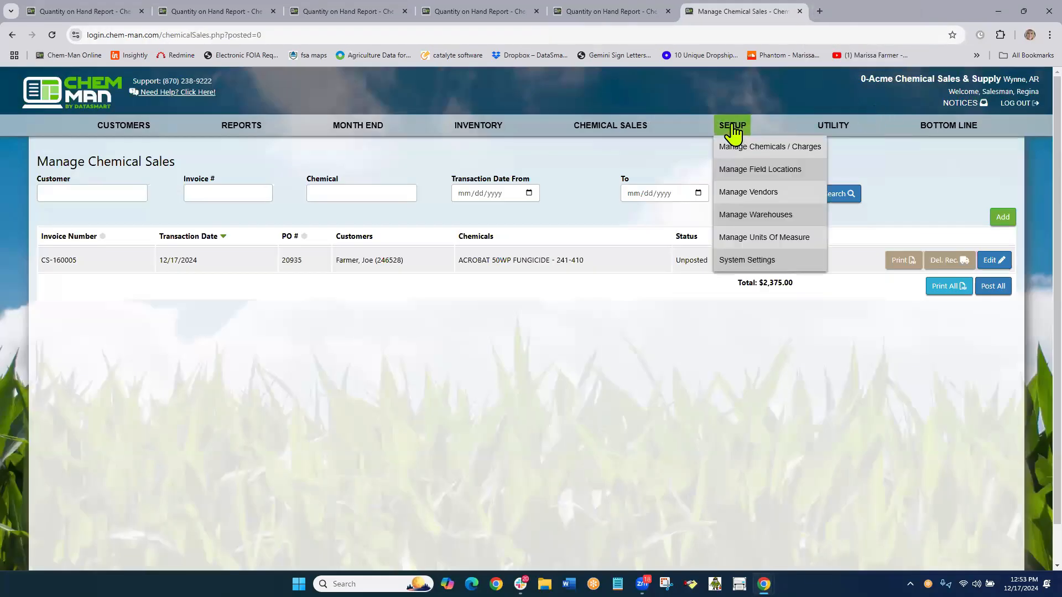
{"action": "left_click", "coordinate": [754, 267]}
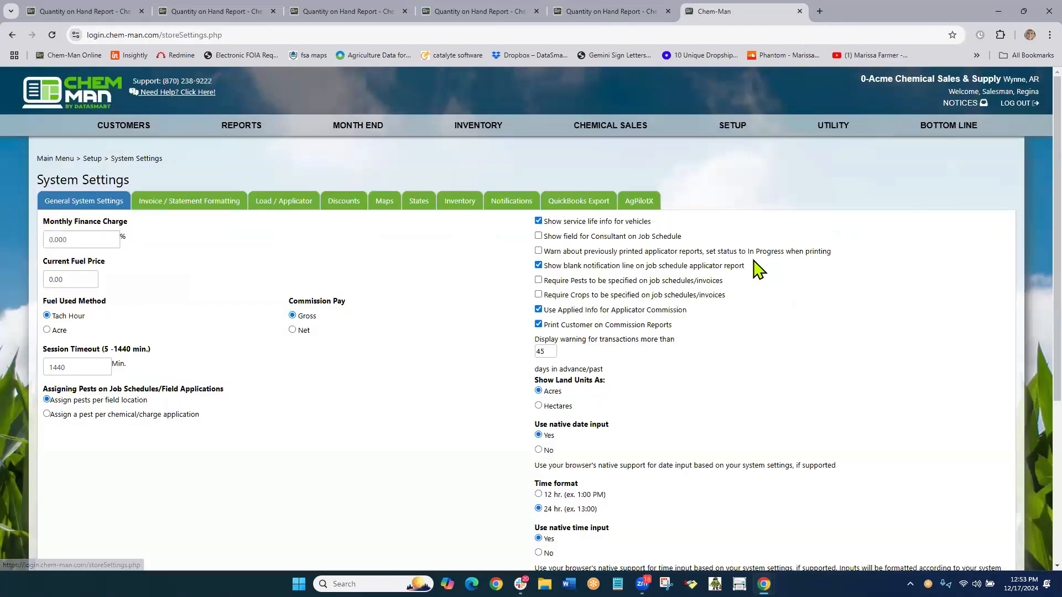
{"action": "left_click", "coordinate": [203, 205]}
{"action": "left_click", "coordinate": [199, 244]}
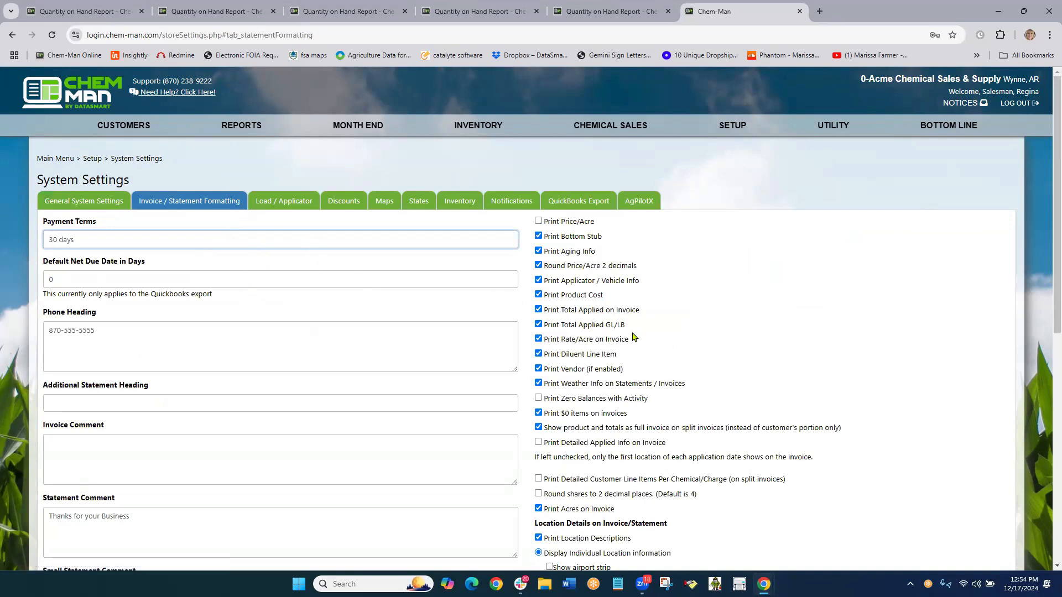
Turn off Print Bottom Stub in the invoice formatting settings and save the system settings.
{"action": "left_click", "coordinate": [886, 277]}
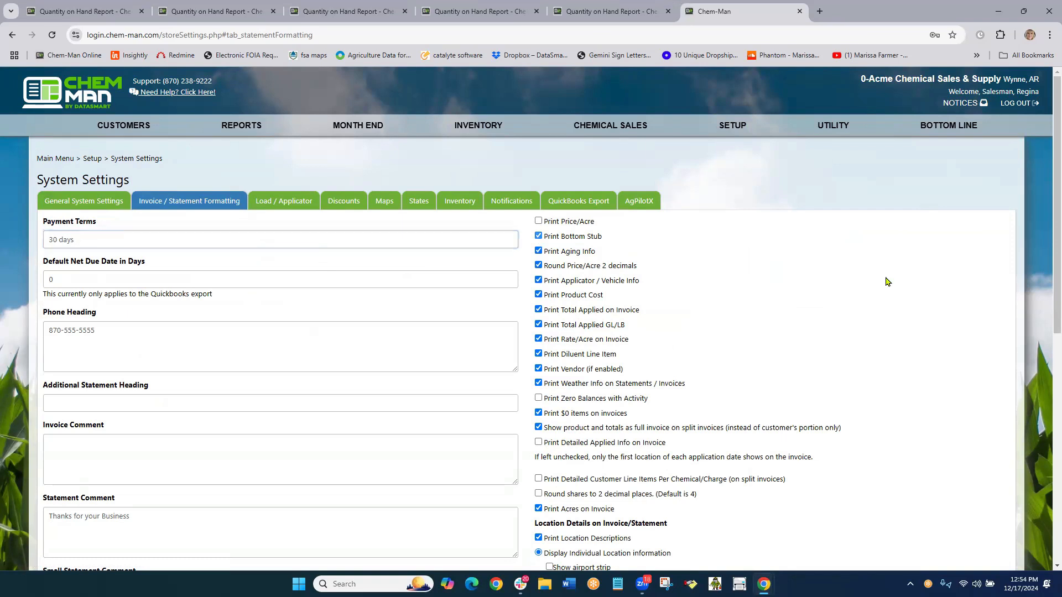
{"action": "scroll", "coordinate": [880, 310], "scroll_direction": "down", "scroll_amount": 7}
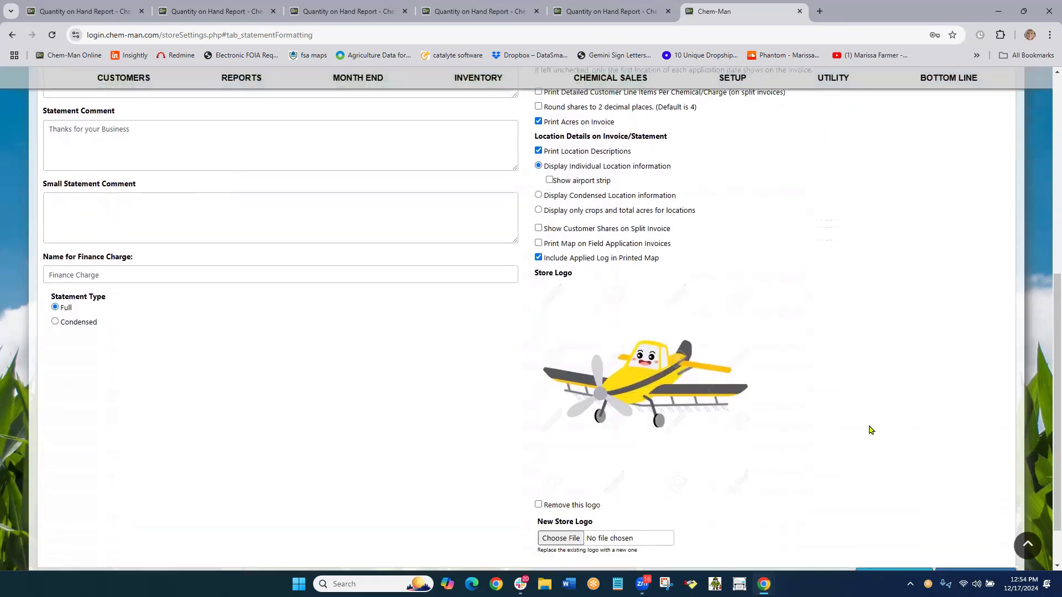
{"action": "scroll", "coordinate": [870, 430], "scroll_direction": "down", "scroll_amount": 1}
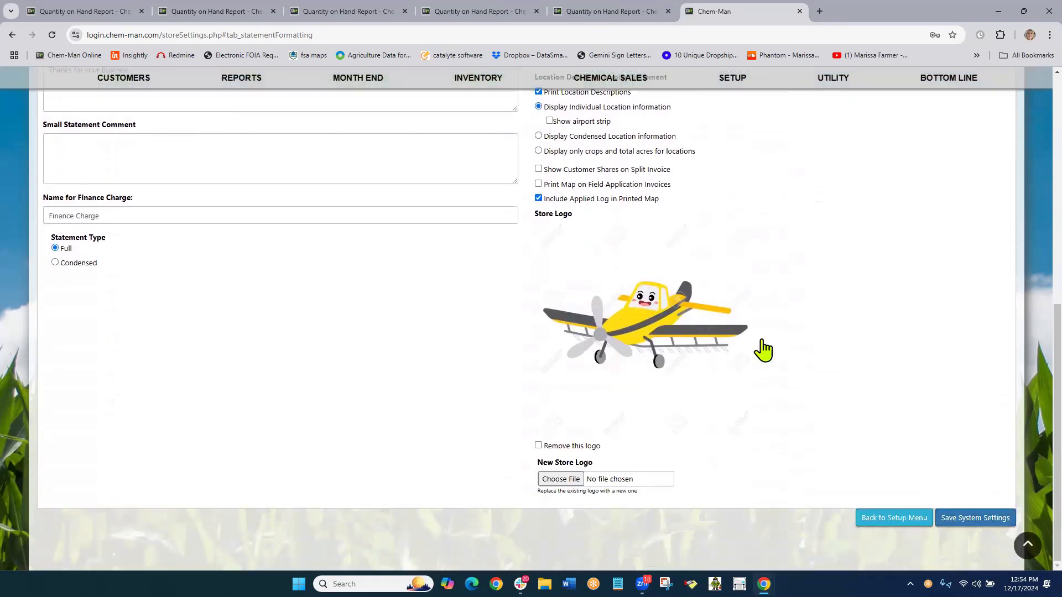
{"action": "left_click", "coordinate": [982, 519]}
{"action": "left_click", "coordinate": [645, 348]}
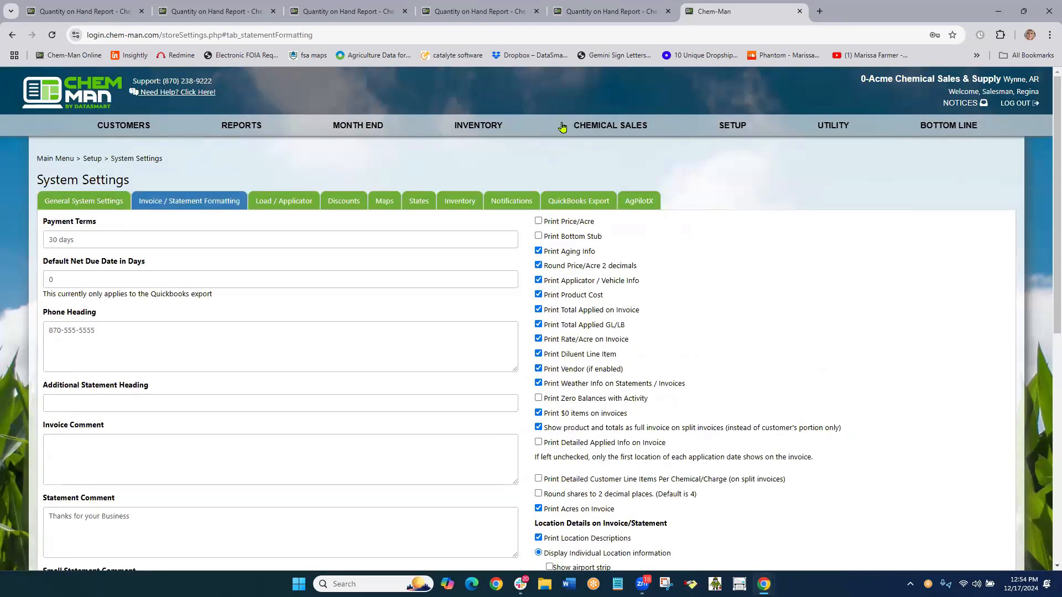
Return to the unposted chemical sales, reprint the sale's invoice to check its terms and bottom stub, and close it.
{"action": "mouse_move", "coordinate": [589, 126]}
{"action": "left_click", "coordinate": [597, 146]}
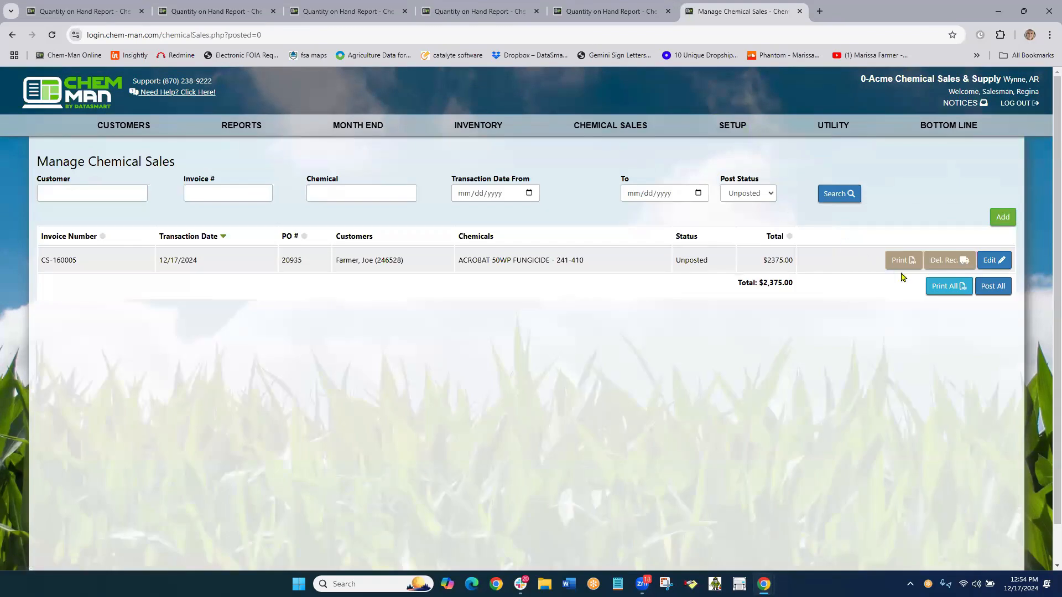
{"action": "left_click", "coordinate": [905, 261]}
{"action": "left_click", "coordinate": [606, 395]}
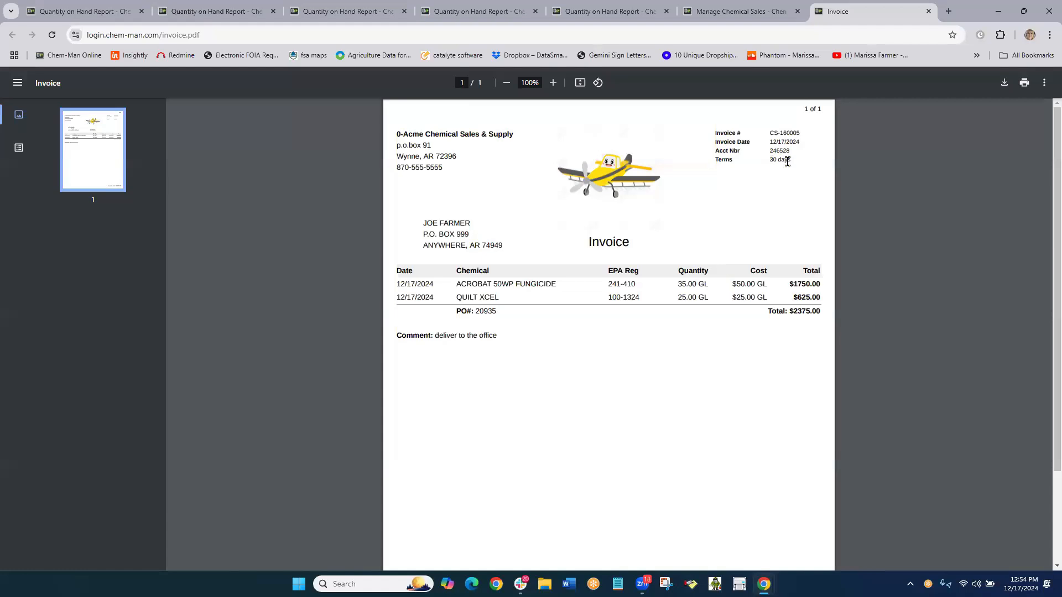
{"action": "scroll", "coordinate": [590, 350], "scroll_direction": "down", "scroll_amount": 3}
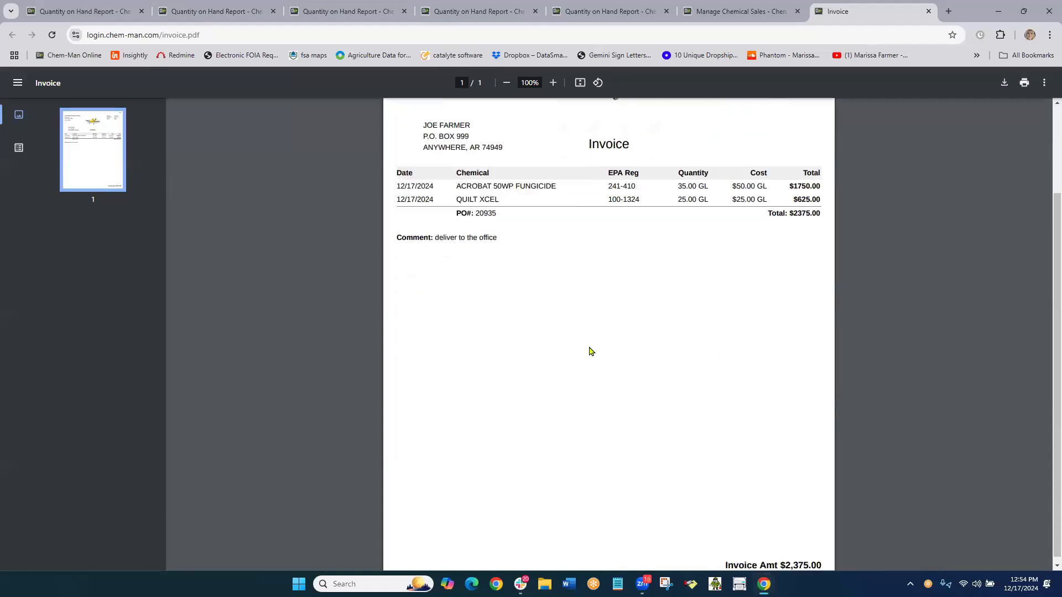
{"action": "scroll", "coordinate": [714, 440], "scroll_direction": "up", "scroll_amount": 3}
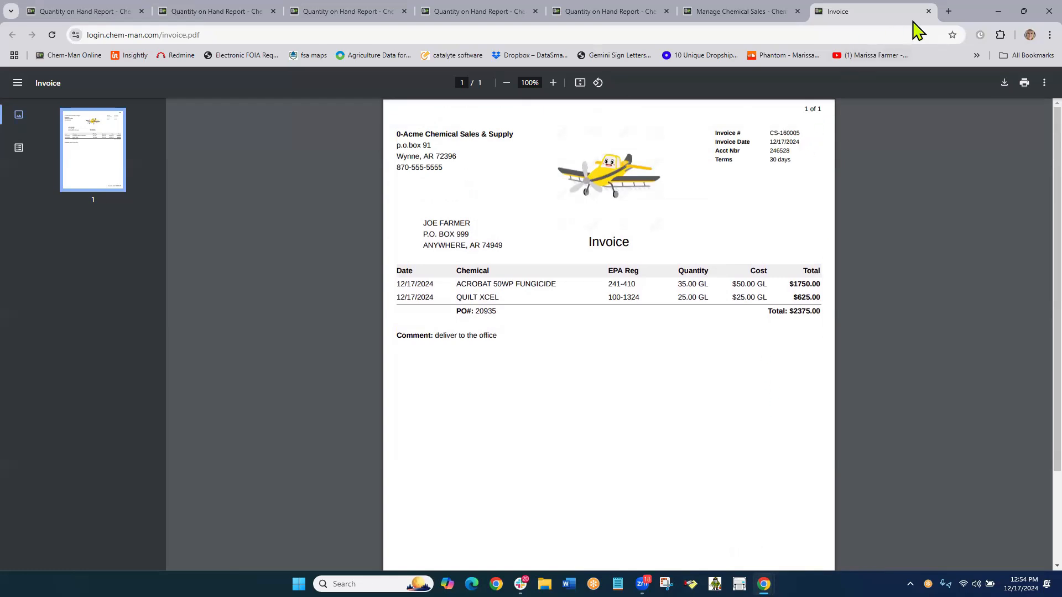
{"action": "left_click", "coordinate": [929, 11]}
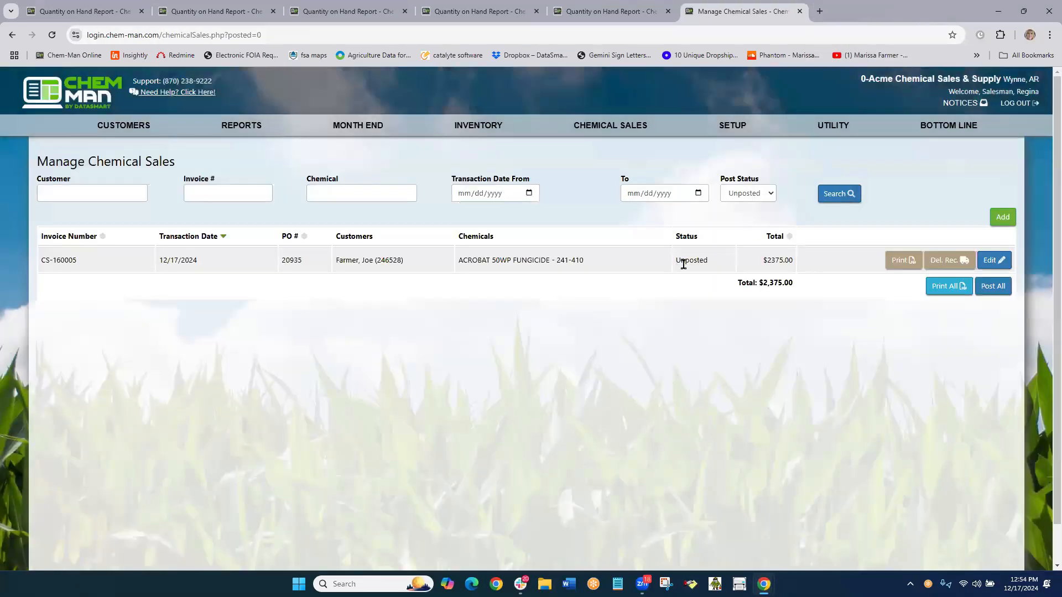
Start another chemical sale and add ACROBAT 50WP FUNGICIDE with a quantity of 10 GL and a cost of 55.
{"action": "left_click", "coordinate": [1002, 217]}
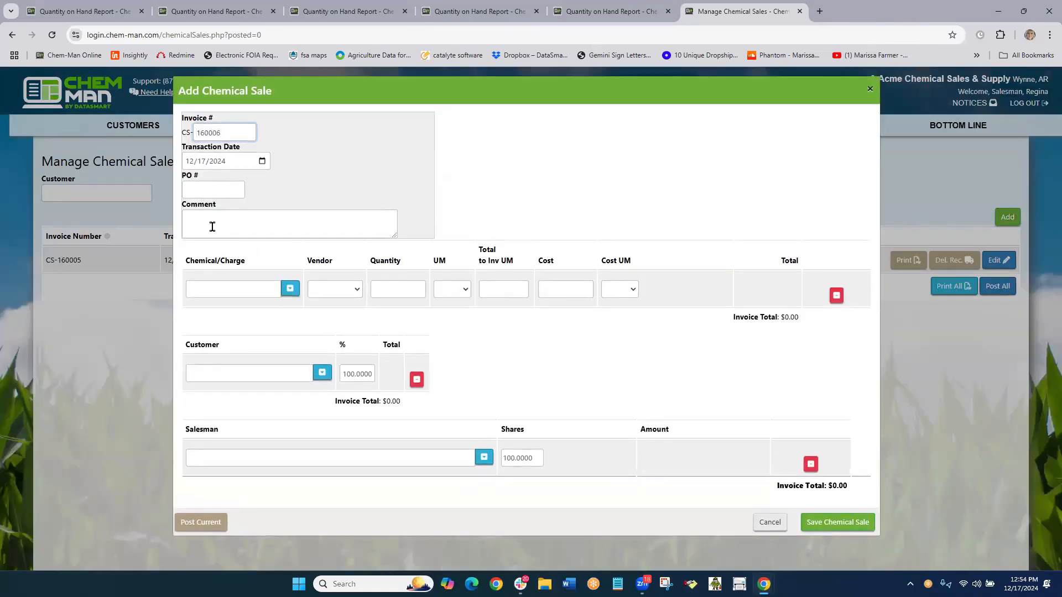
{"action": "left_click", "coordinate": [232, 285]}
{"action": "left_click", "coordinate": [287, 290]}
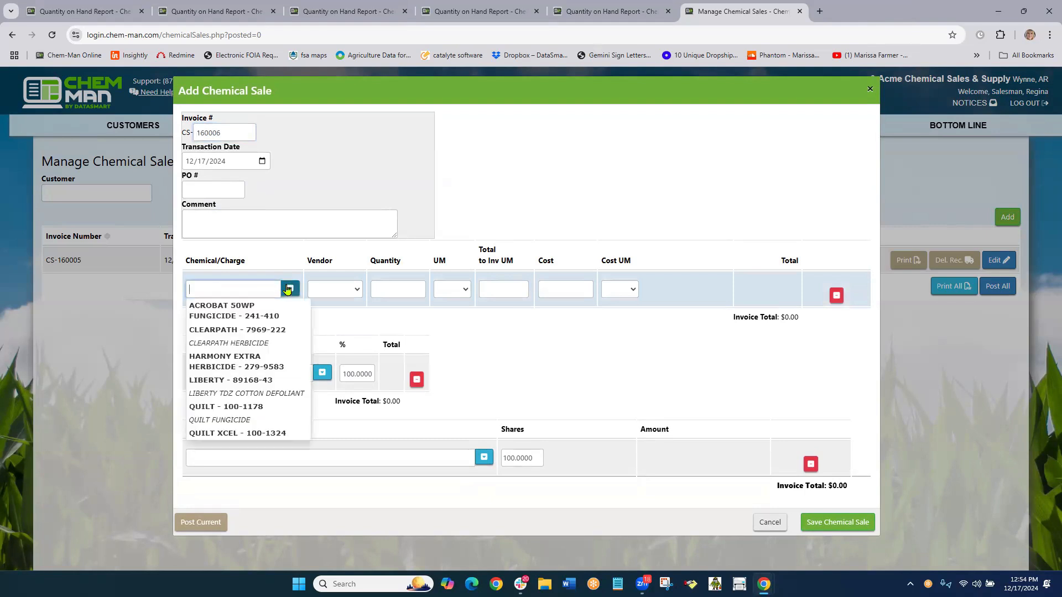
{"action": "left_click", "coordinate": [238, 309]}
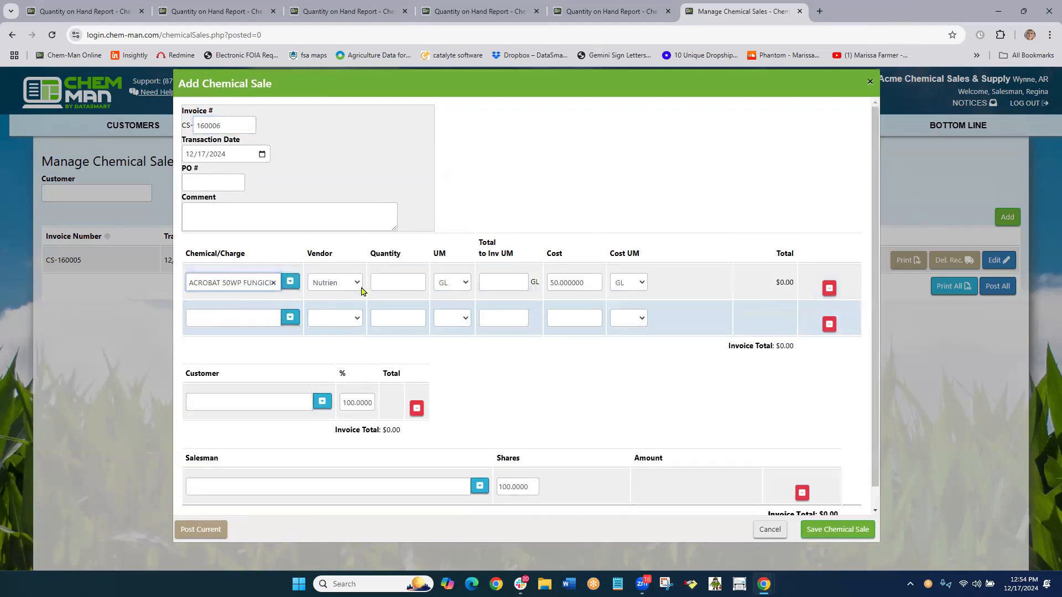
{"action": "left_click", "coordinate": [387, 281]}
{"action": "type", "text": "10"}
{"action": "key", "text": "Tab"}
{"action": "key", "text": "Tab"}
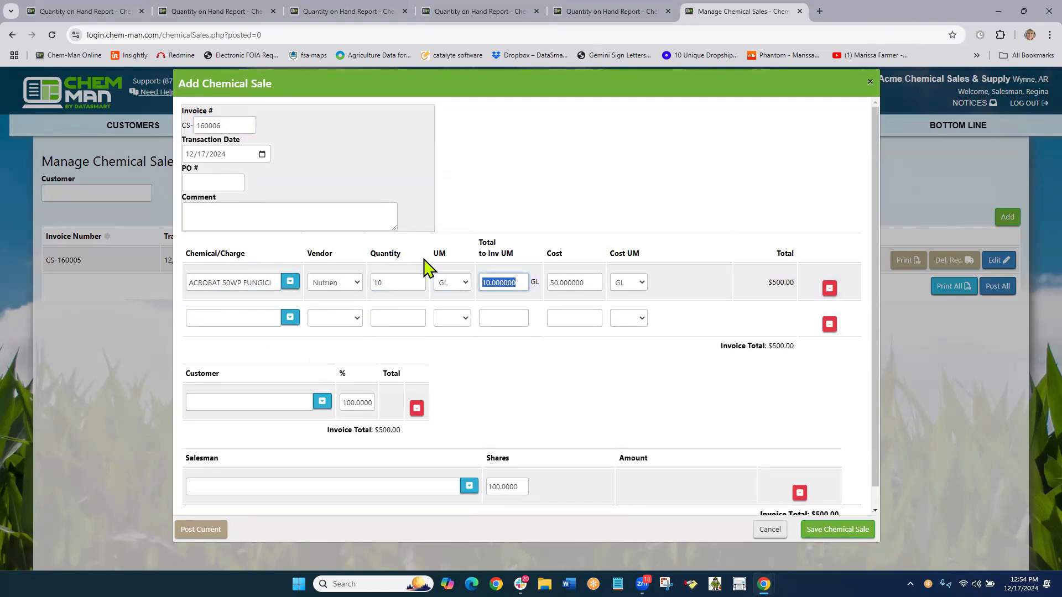
{"action": "key", "text": "Tab"}
{"action": "type", "text": "55"}
{"action": "key", "text": "Tab"}
{"action": "key", "text": "Tab"}
Add HARMONY EXTRA HERBICIDE to the new sale with a quantity of 20, keeping the default vendor, units and cost.
{"action": "type", "text": "har"}
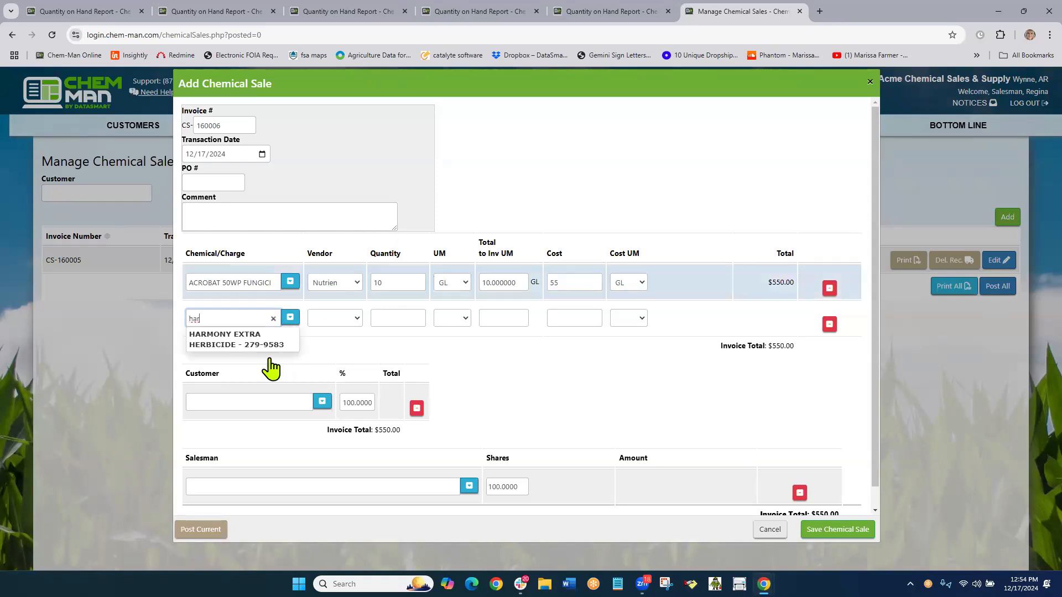
{"action": "left_click", "coordinate": [234, 340]}
{"action": "key", "text": "Tab"}
{"action": "key", "text": "Tab"}
{"action": "type", "text": "20"}
{"action": "key", "text": "Tab"}
{"action": "key", "text": "Tab"}
{"action": "key", "text": "Tab"}
{"action": "key", "text": "Tab"}
Search for the customer by last name and assign the second matching customer to the new sale.
{"action": "left_click", "coordinate": [310, 439]}
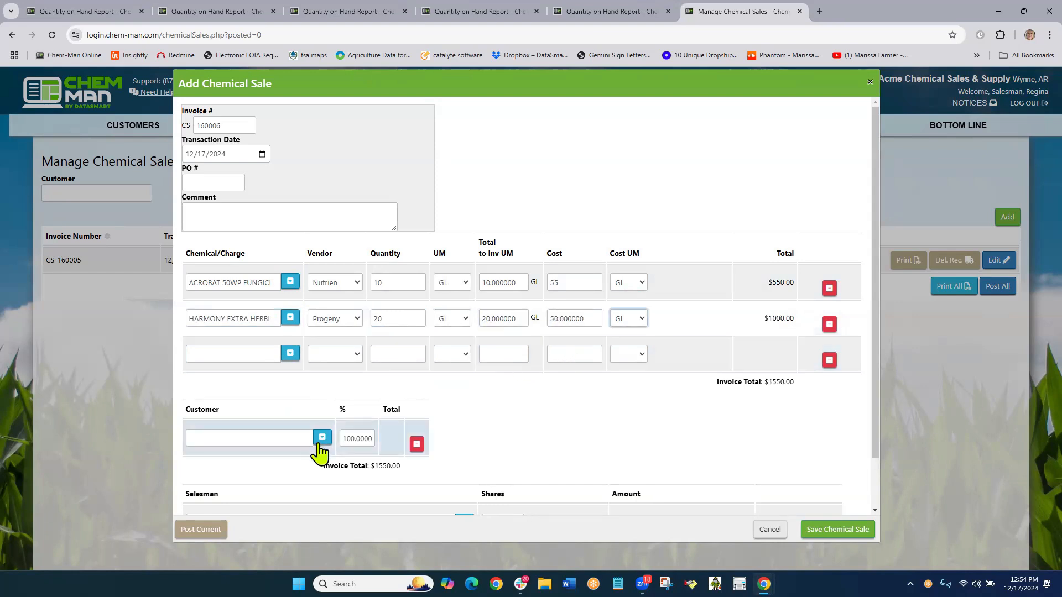
{"action": "type", "text": "farmer"}
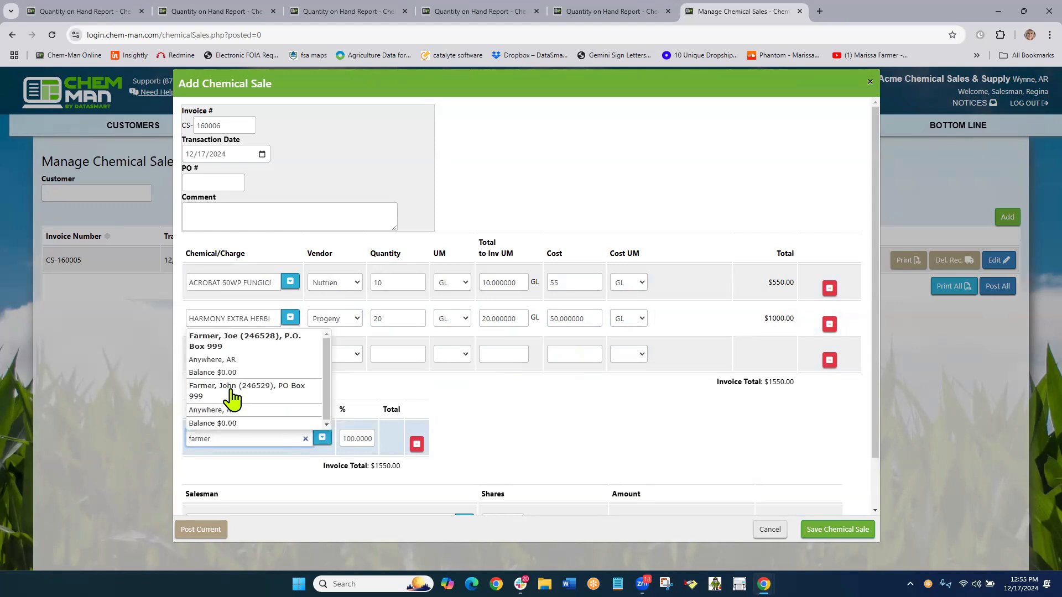
{"action": "left_click", "coordinate": [232, 396]}
{"action": "key", "text": "Tab"}
Assign the salesman to the second sale at the default share and save it.
{"action": "scroll", "coordinate": [451, 437], "scroll_direction": "down", "scroll_amount": 1}
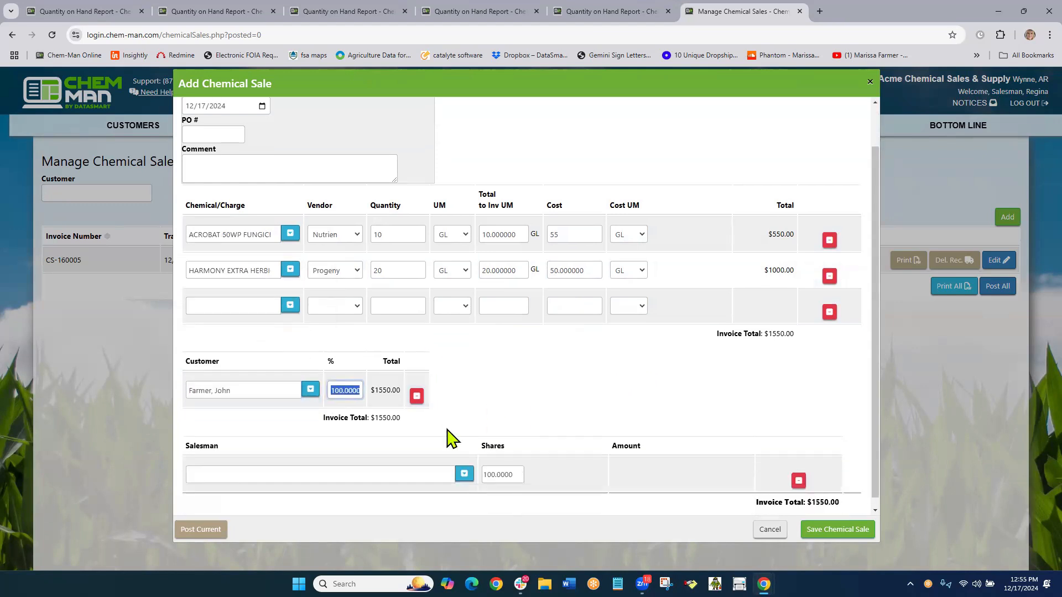
{"action": "left_click", "coordinate": [464, 468]}
{"action": "left_click", "coordinate": [221, 481]}
{"action": "left_click", "coordinate": [828, 528]}
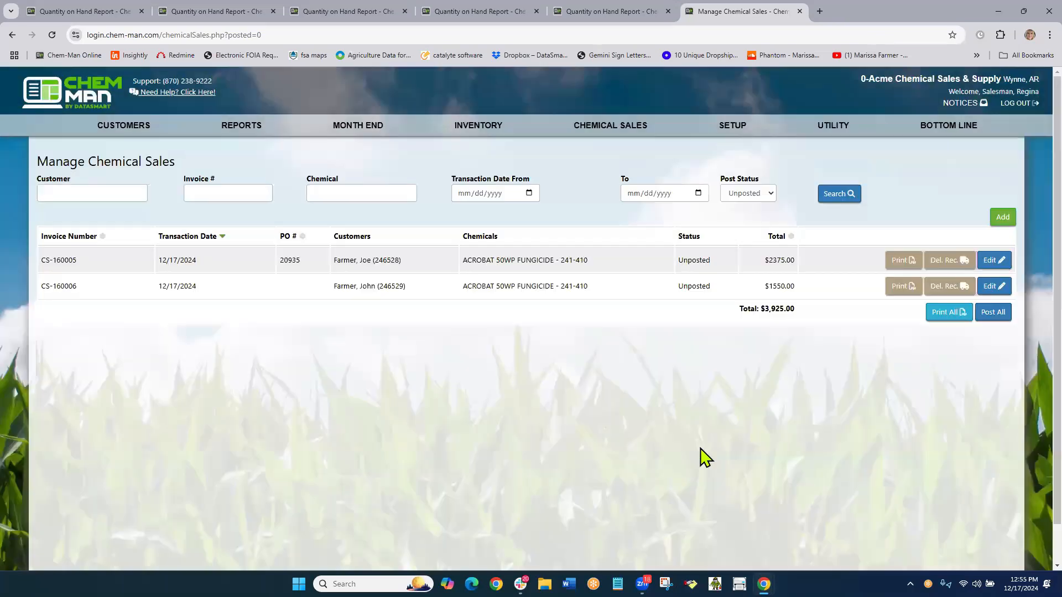
Print all unposted invoices with the comment "Thank you for your business!", review both invoice pages and close the printout.
{"action": "left_click", "coordinate": [945, 313]}
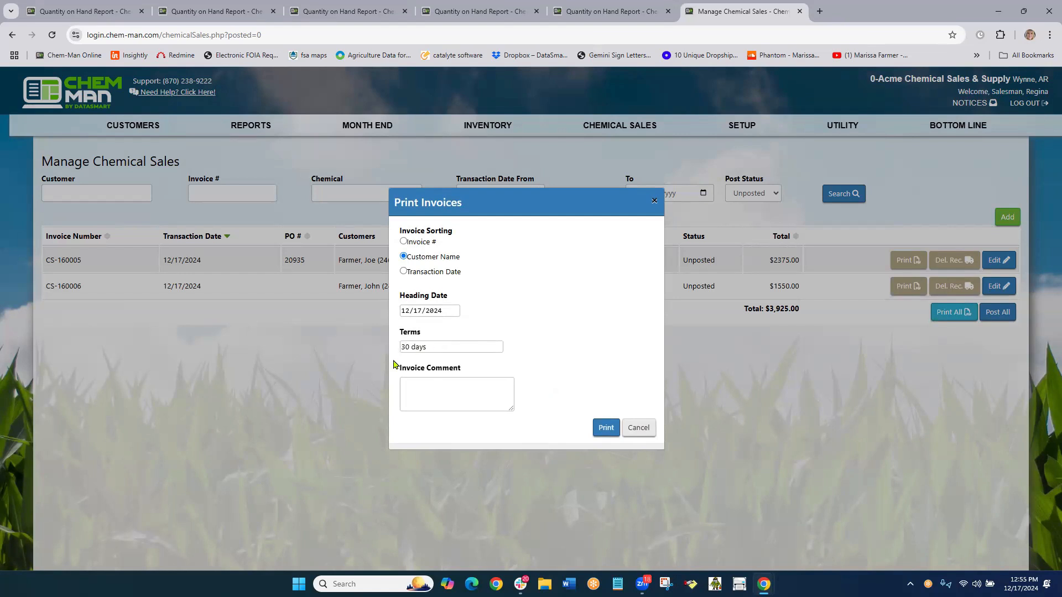
{"action": "left_click", "coordinate": [424, 381]}
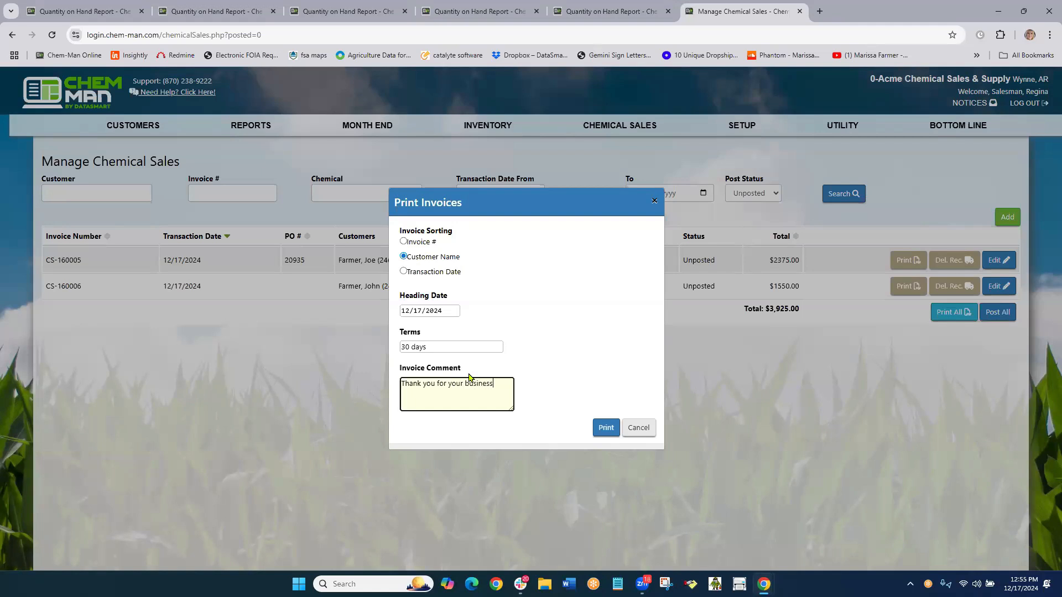
{"action": "left_click", "coordinate": [606, 427]}
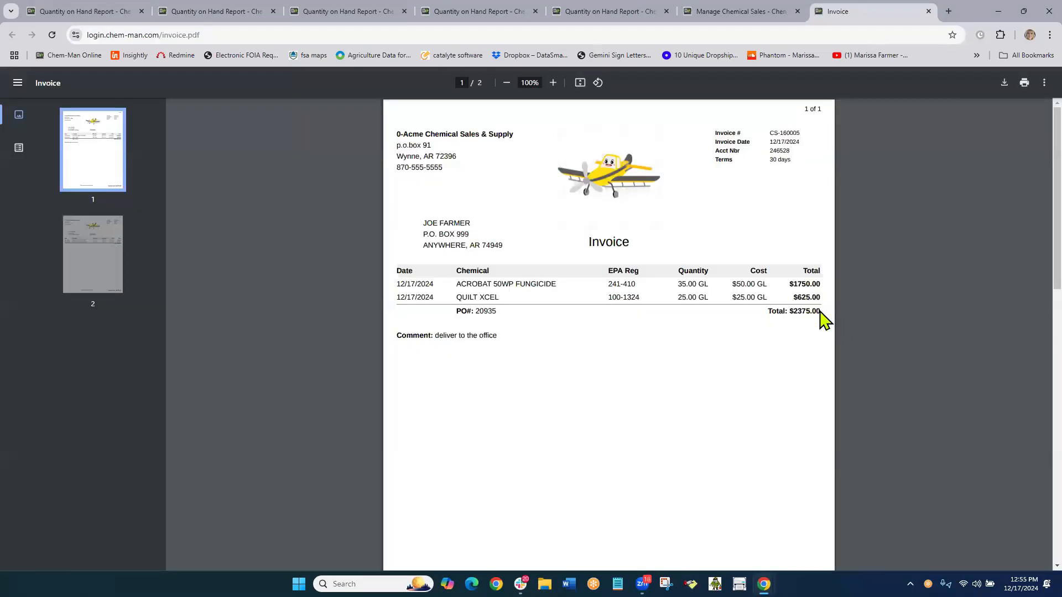
{"action": "scroll", "coordinate": [765, 310], "scroll_direction": "down", "scroll_amount": 10}
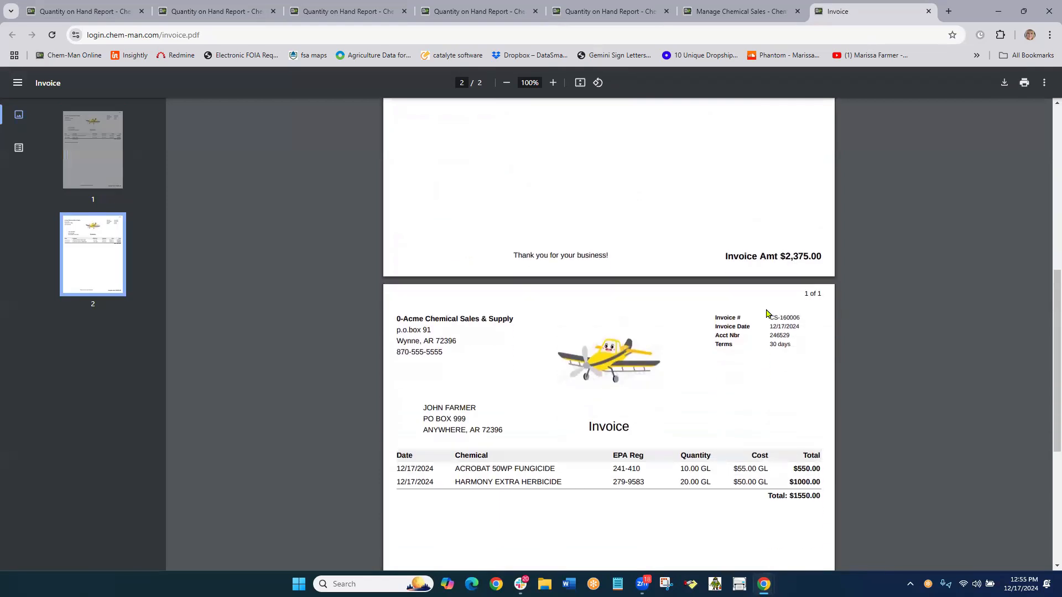
{"action": "scroll", "coordinate": [769, 298], "scroll_direction": "up", "scroll_amount": 7}
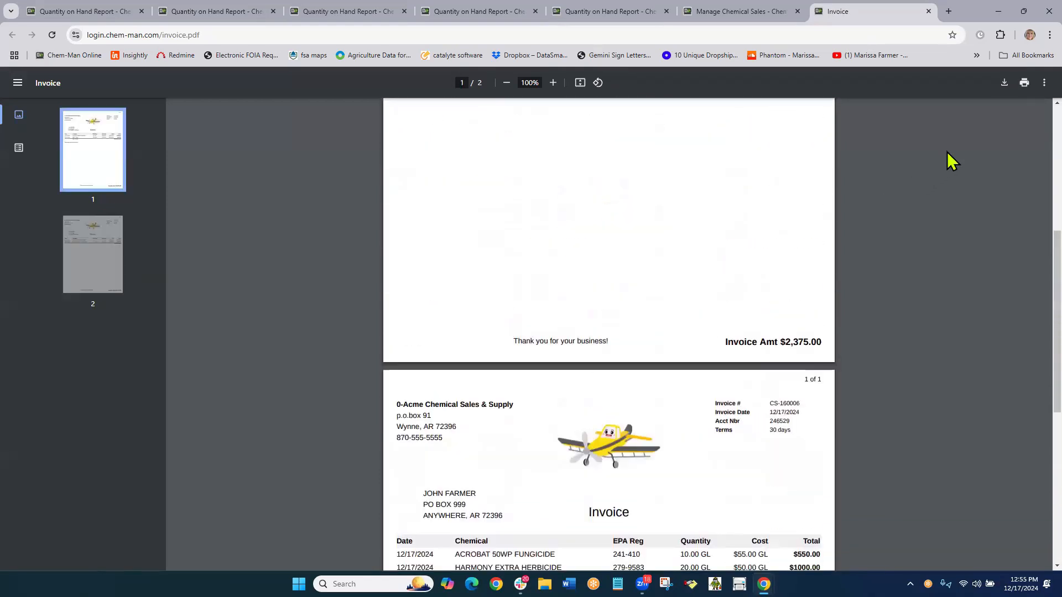
{"action": "scroll", "coordinate": [624, 256], "scroll_direction": "up", "scroll_amount": 5}
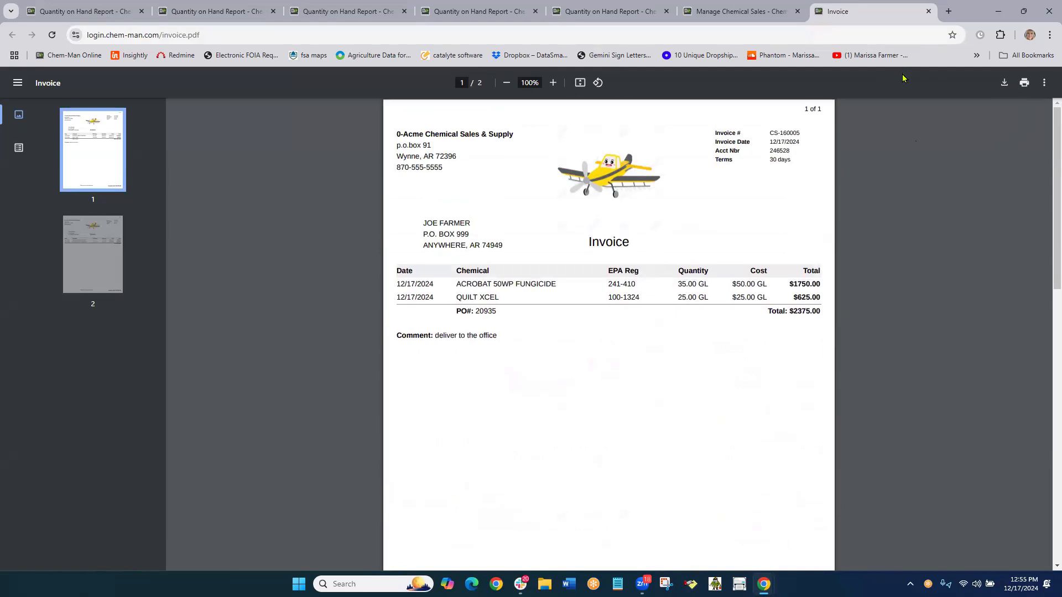
{"action": "left_click", "coordinate": [929, 11]}
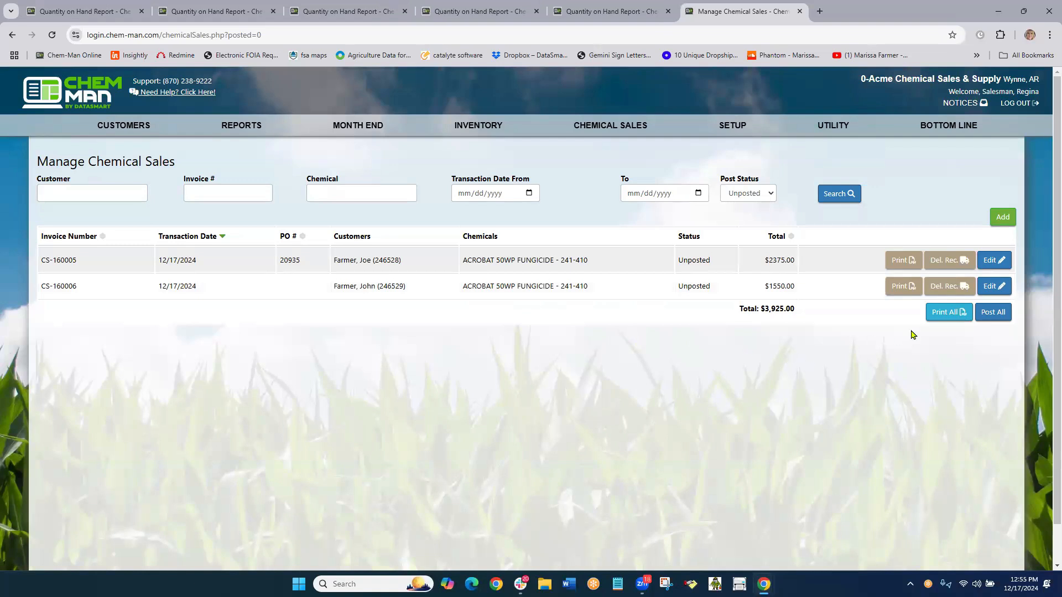
Post all unposted chemical sales and run the Quantity on Hand Report with its default filters.
{"action": "left_click", "coordinate": [993, 314]}
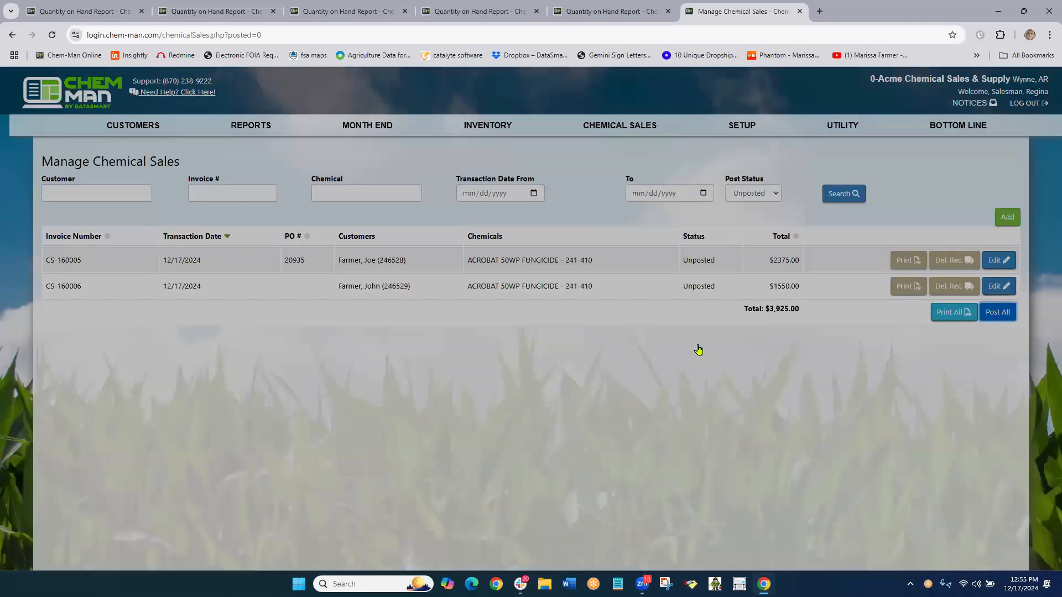
{"action": "left_click", "coordinate": [642, 346]}
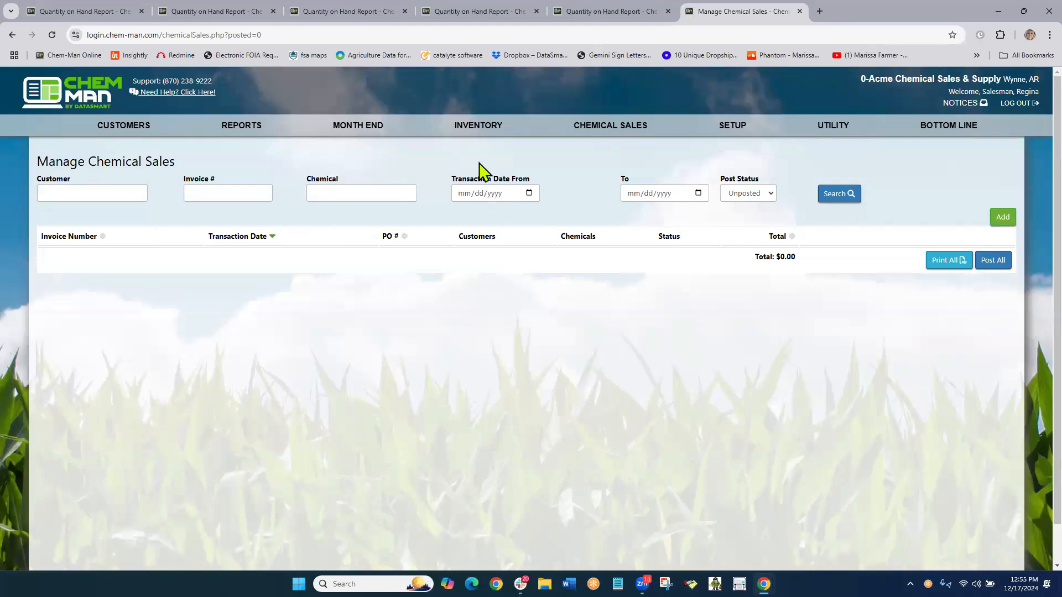
{"action": "mouse_move", "coordinate": [465, 125]}
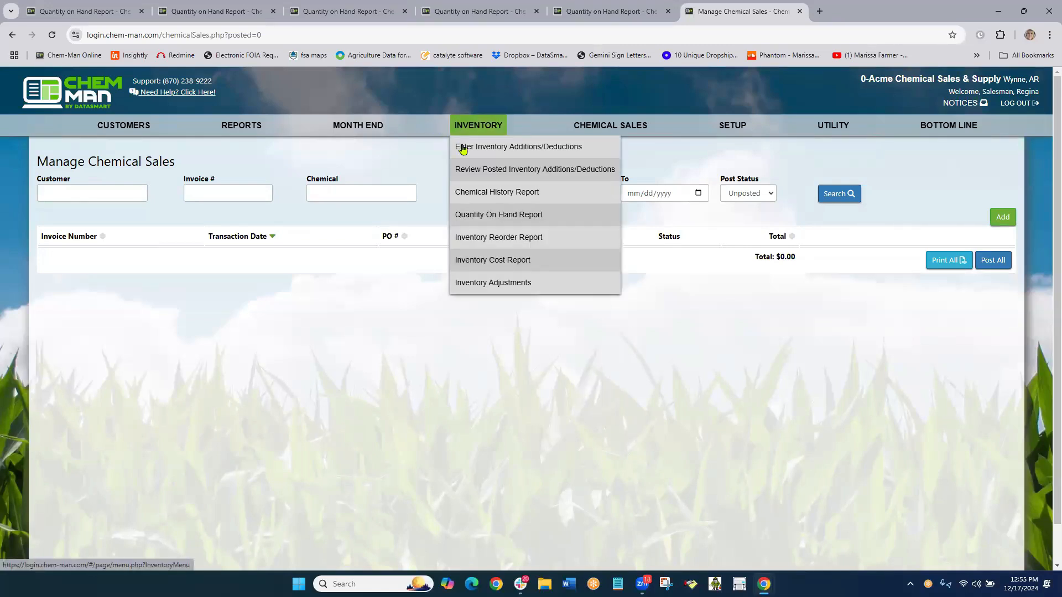
{"action": "left_click", "coordinate": [480, 214]}
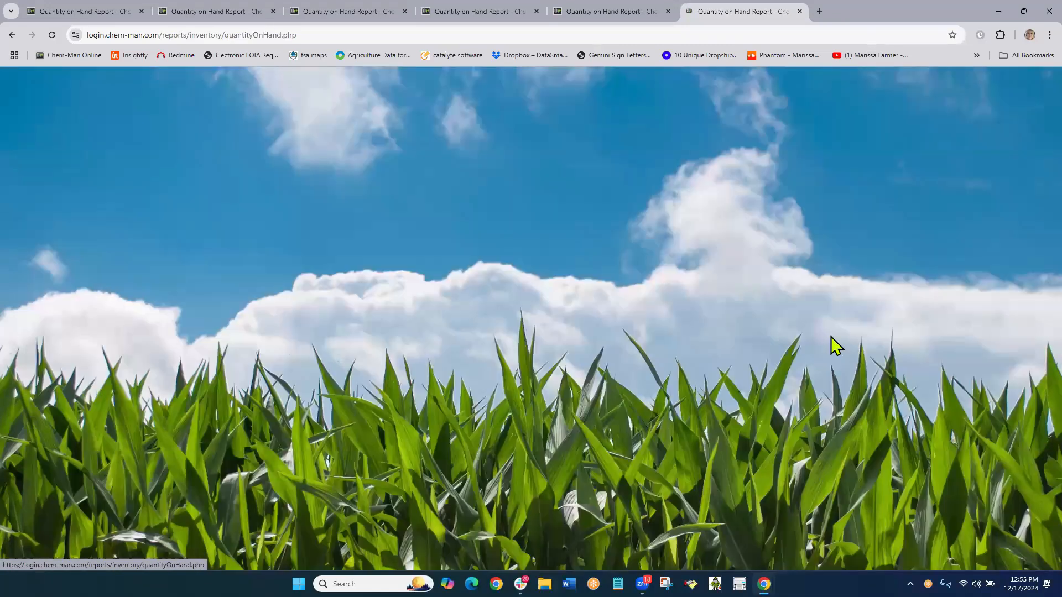
{"action": "left_click", "coordinate": [927, 328]}
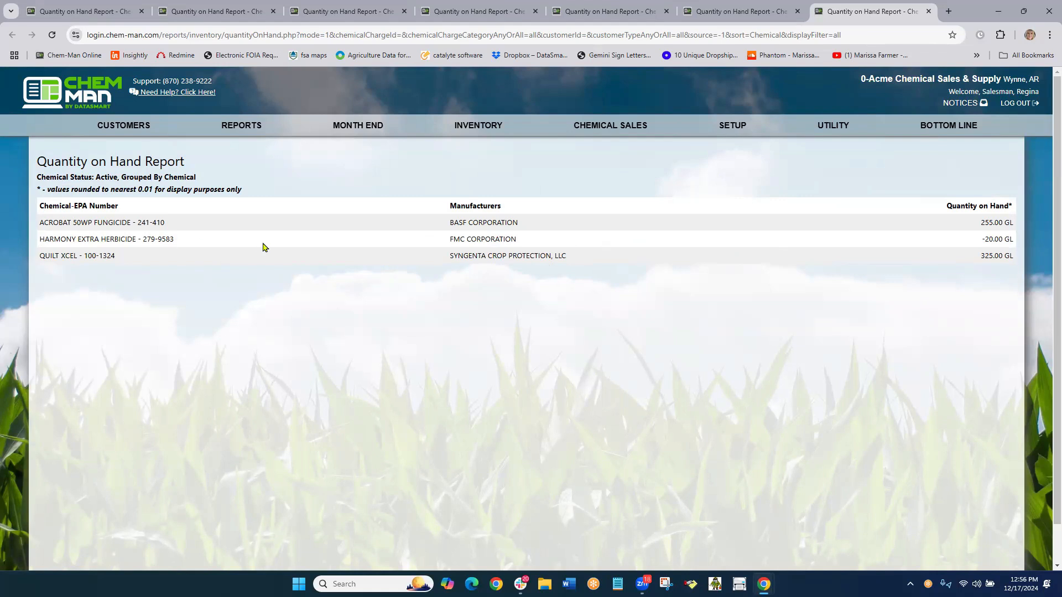
Review the posted chemical sales and inspect the details of the $2375.00 sale without changing it.
{"action": "mouse_move", "coordinate": [473, 132]}
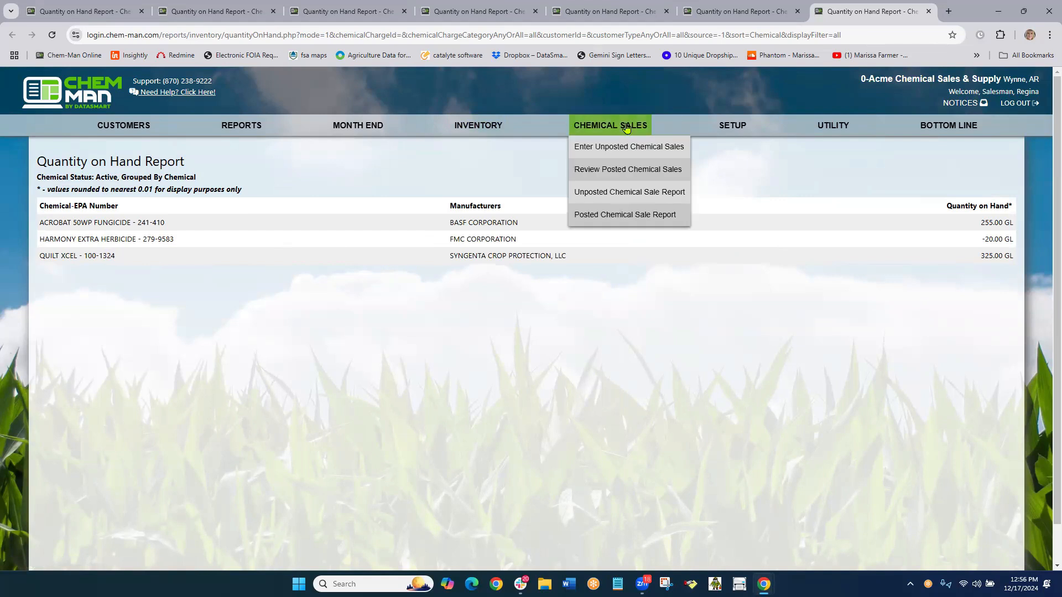
{"action": "left_click", "coordinate": [614, 170]}
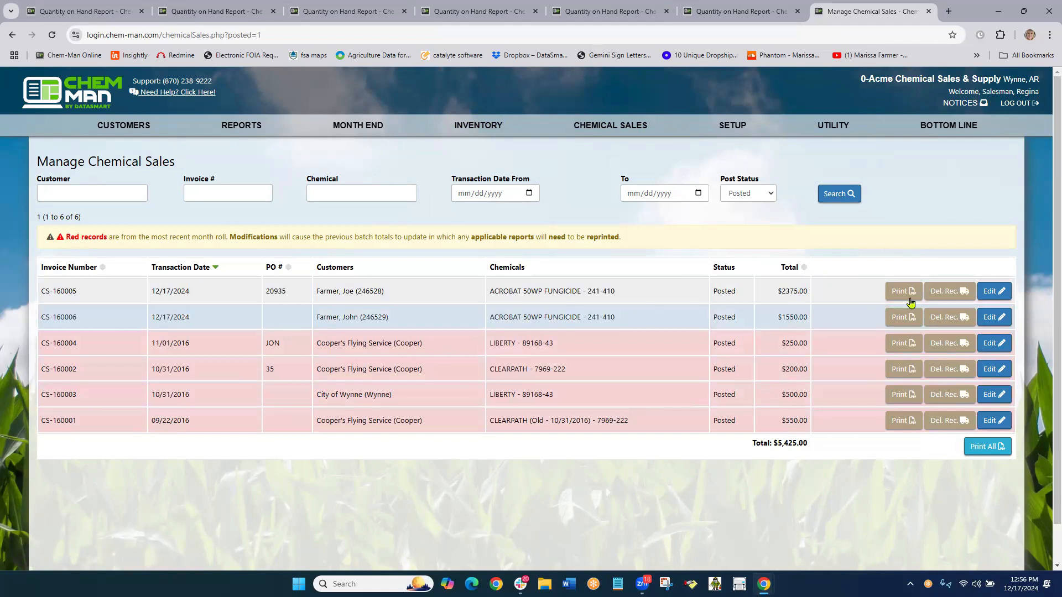
{"action": "left_click", "coordinate": [991, 290]}
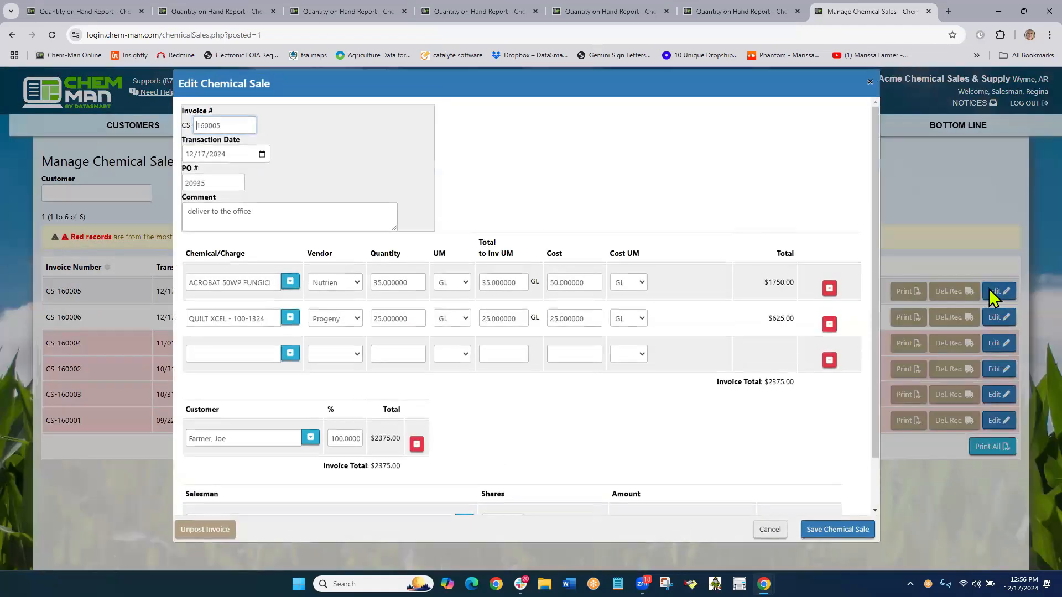
{"action": "left_click", "coordinate": [769, 530]}
In the posted $1550.00 sale, replace HARMONY EXTRA HERBICIDE with QUILT XCEL - 100-1324 and save the sale.
{"action": "left_click", "coordinate": [994, 317]}
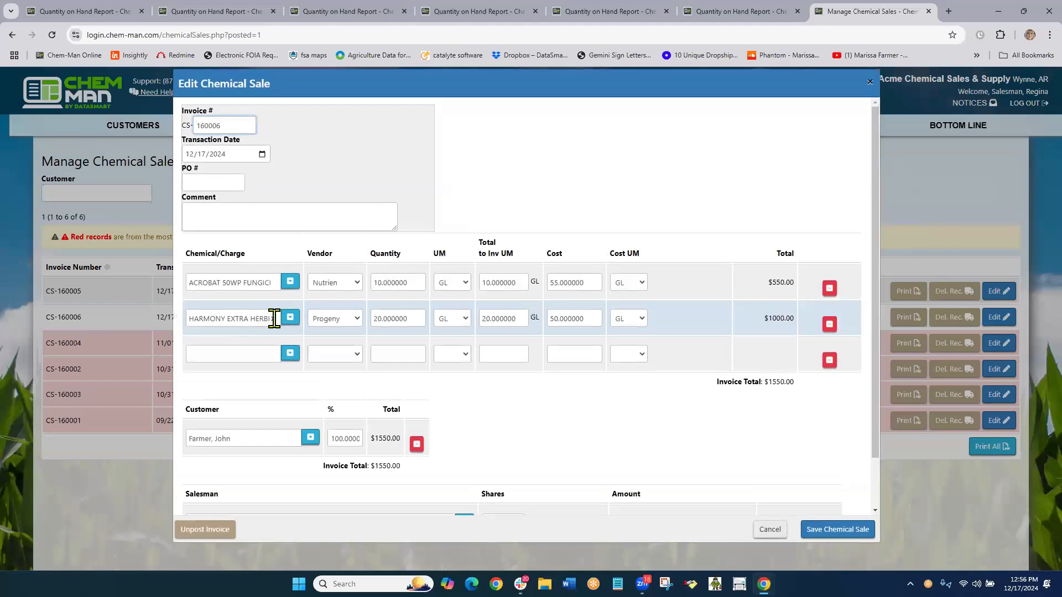
{"action": "left_click", "coordinate": [274, 316]}
{"action": "left_click", "coordinate": [291, 325]}
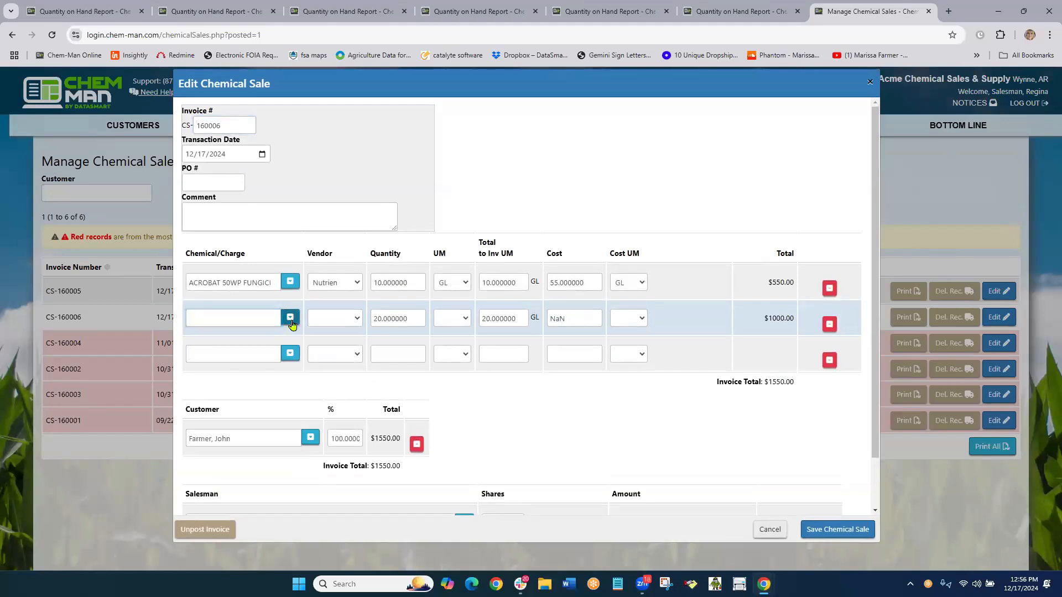
{"action": "left_click", "coordinate": [261, 319]}
{"action": "type", "text": "qu"}
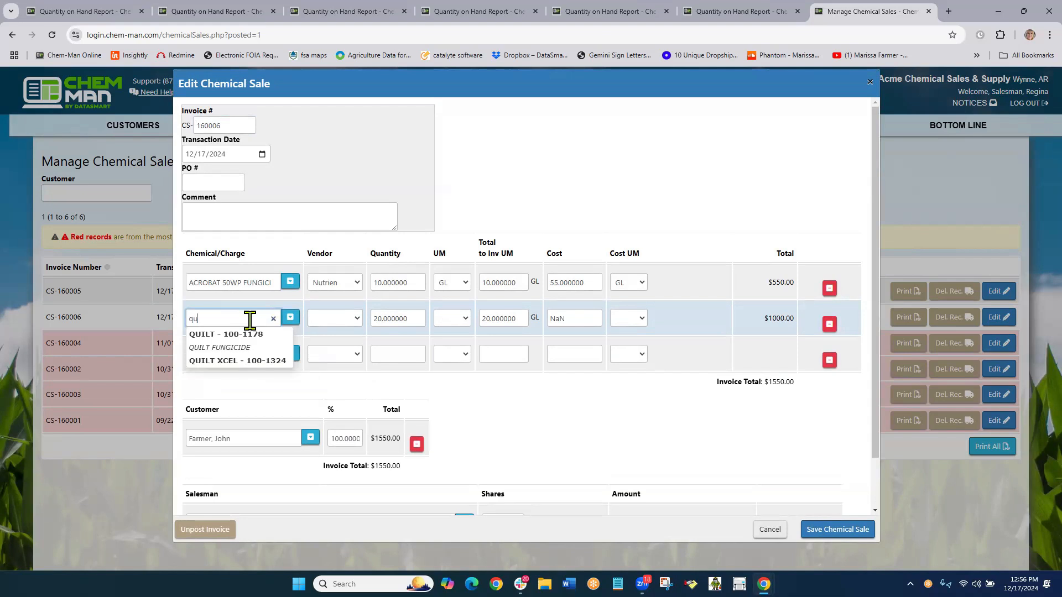
{"action": "left_click", "coordinate": [238, 361]}
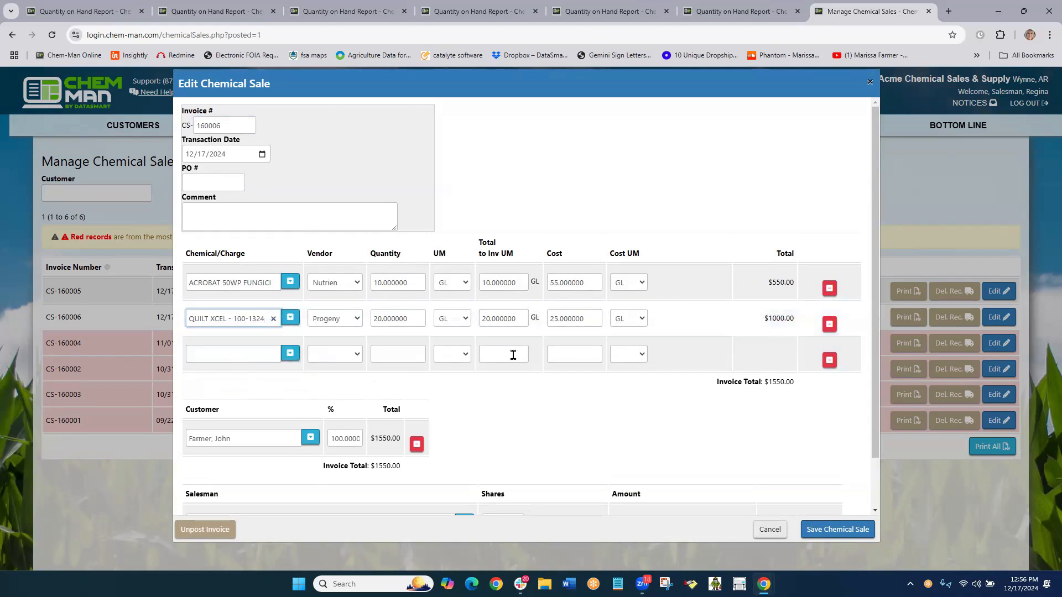
{"action": "left_click", "coordinate": [837, 530]}
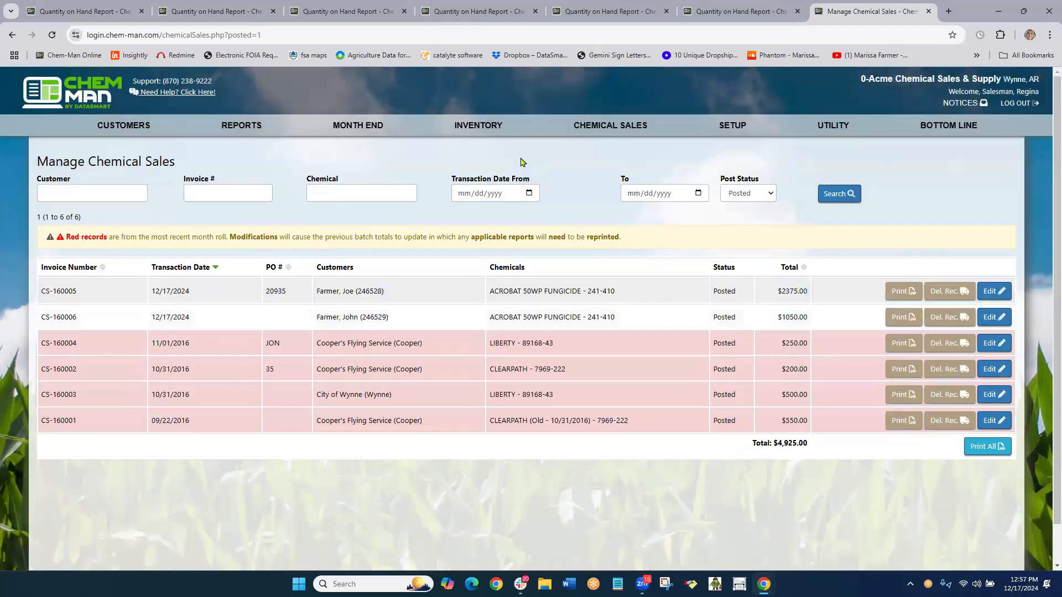
Run the Quantity on Hand Report again for all chemicals to check inventory after the sale correction.
{"action": "left_click", "coordinate": [465, 130]}
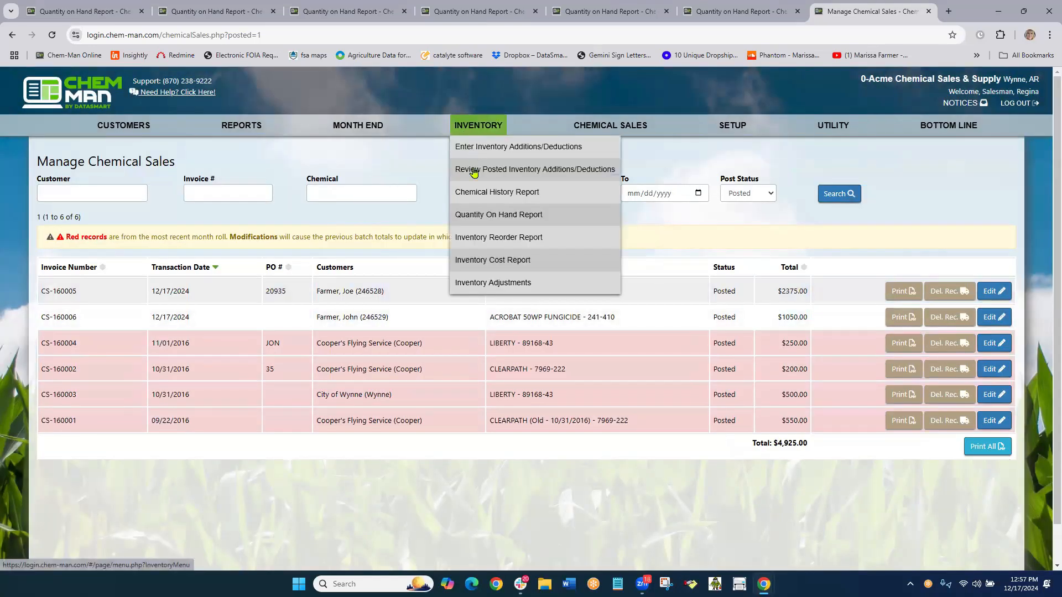
{"action": "left_click", "coordinate": [478, 215]}
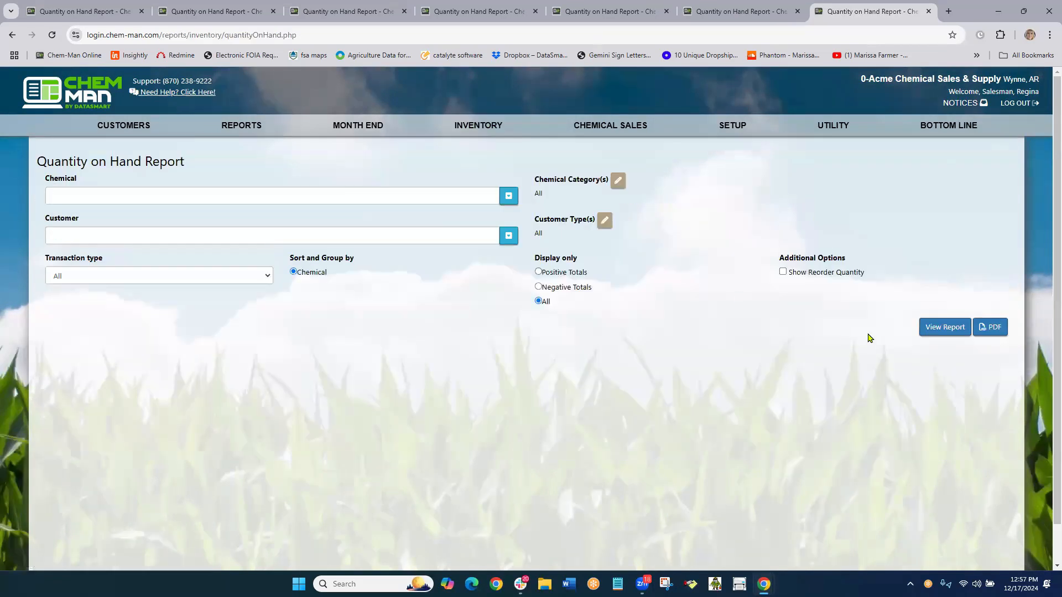
{"action": "left_click", "coordinate": [936, 327]}
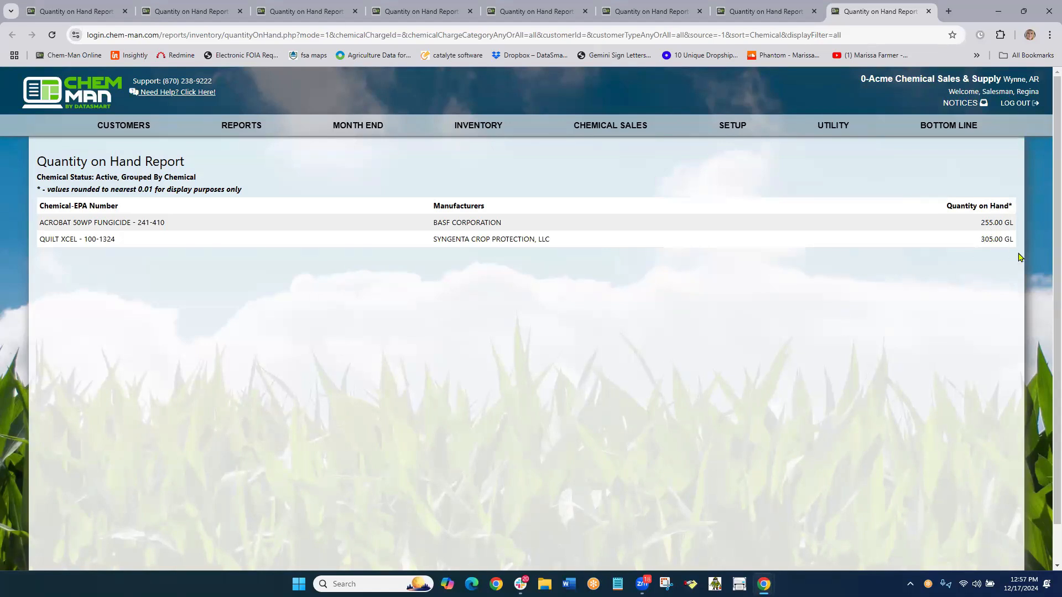
Run the Chemical History Report with Show Sale Details enabled, review costs and margins per chemical, and close the report.
{"action": "mouse_move", "coordinate": [474, 129]}
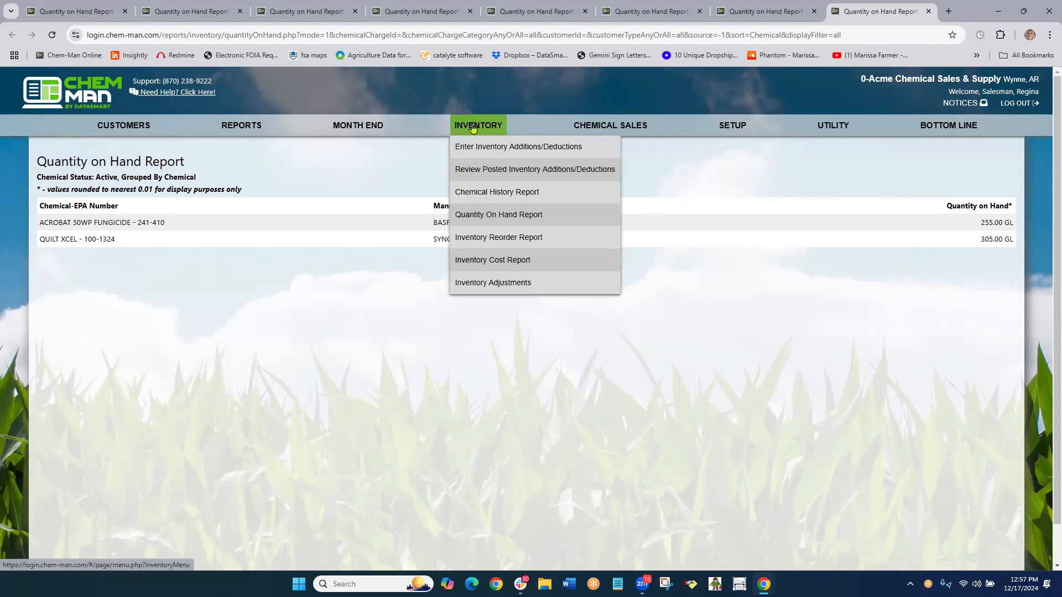
{"action": "left_click", "coordinate": [486, 190]}
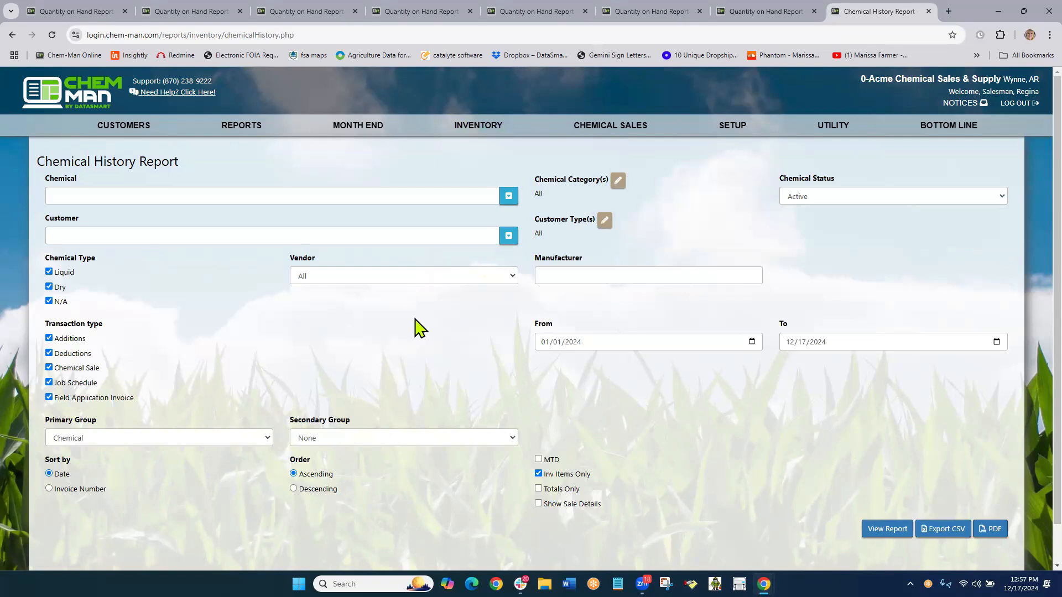
{"action": "scroll", "coordinate": [426, 336], "scroll_direction": "down", "scroll_amount": 1}
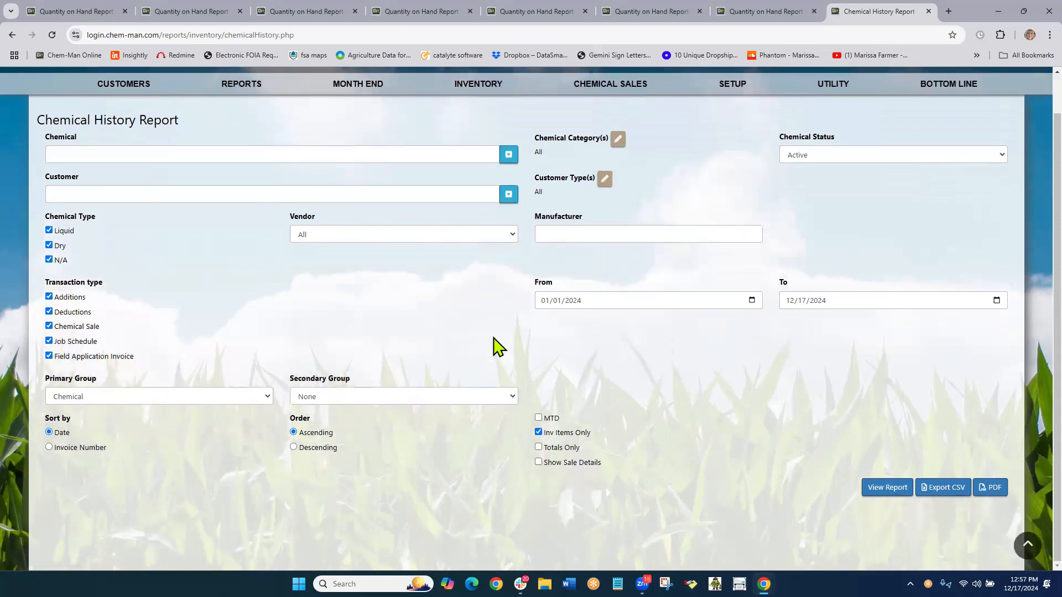
{"action": "left_click", "coordinate": [539, 463]}
{"action": "left_click", "coordinate": [883, 494]}
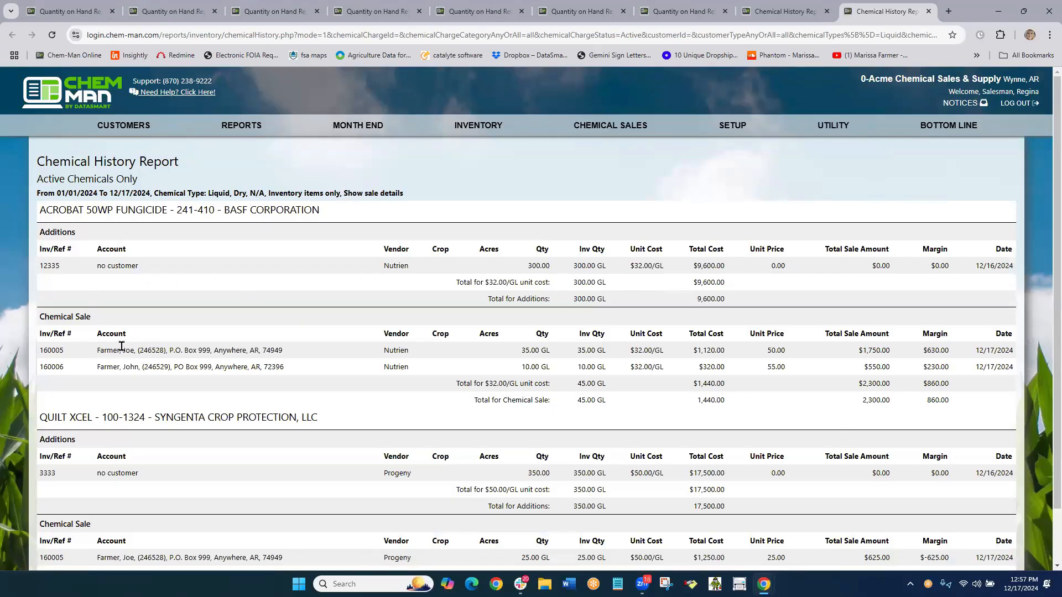
{"action": "scroll", "coordinate": [339, 353], "scroll_direction": "down", "scroll_amount": 1}
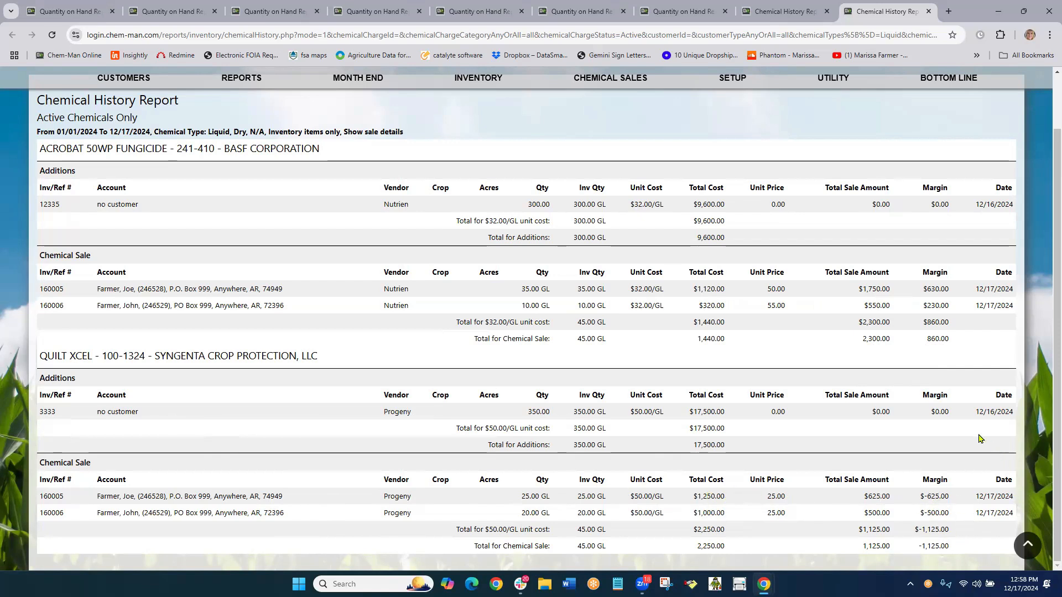
{"action": "left_click", "coordinate": [929, 12]}
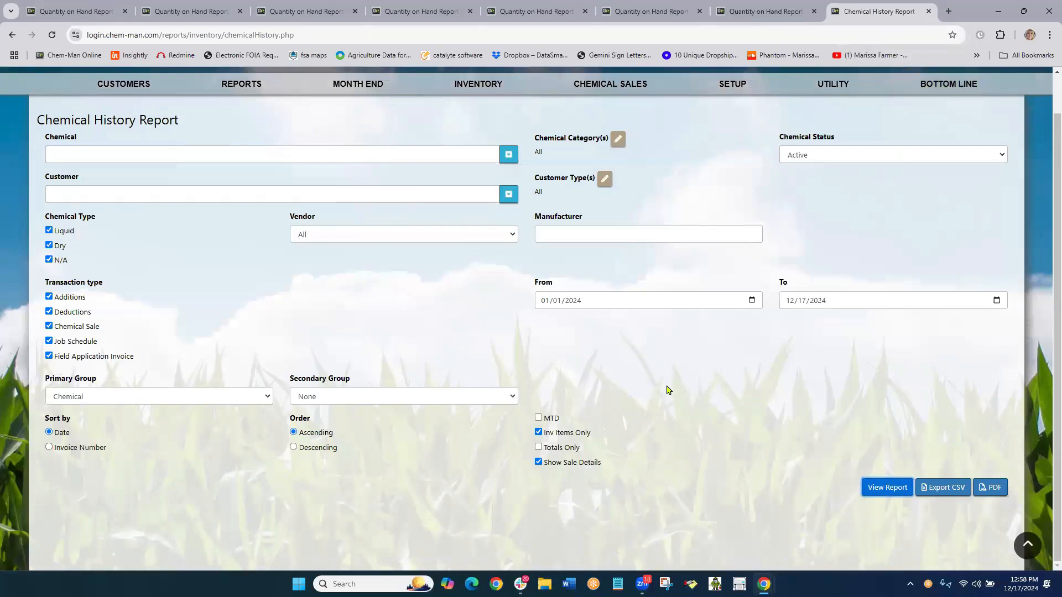
Rerun the Chemical History Report without Additions and Deductions and with Totals Only enabled, review it and close it.
{"action": "scroll", "coordinate": [398, 296], "scroll_direction": "up", "scroll_amount": 1}
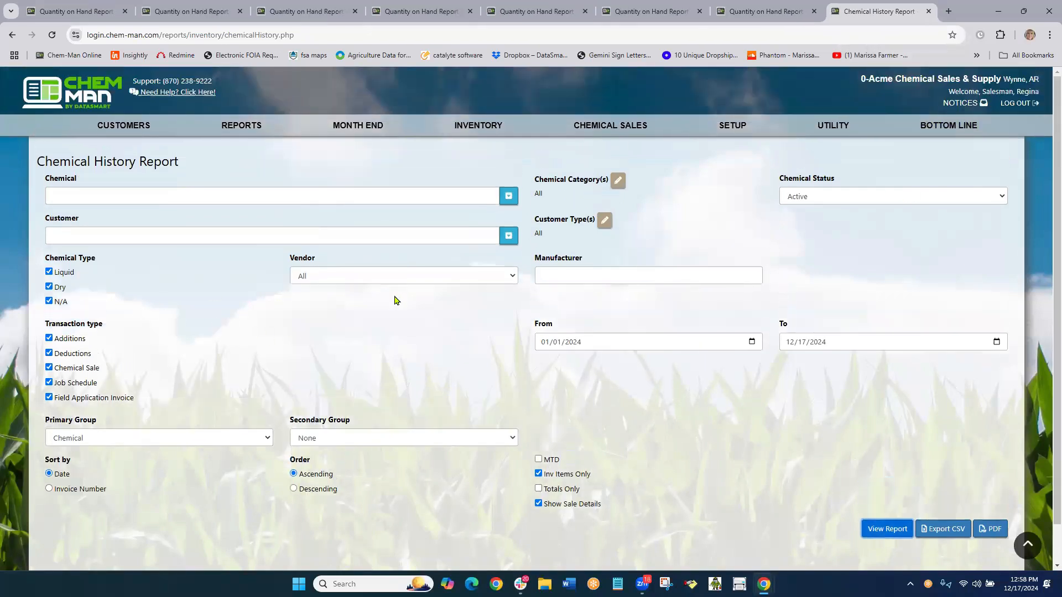
{"action": "left_click", "coordinate": [69, 341]}
{"action": "left_click", "coordinate": [57, 354]}
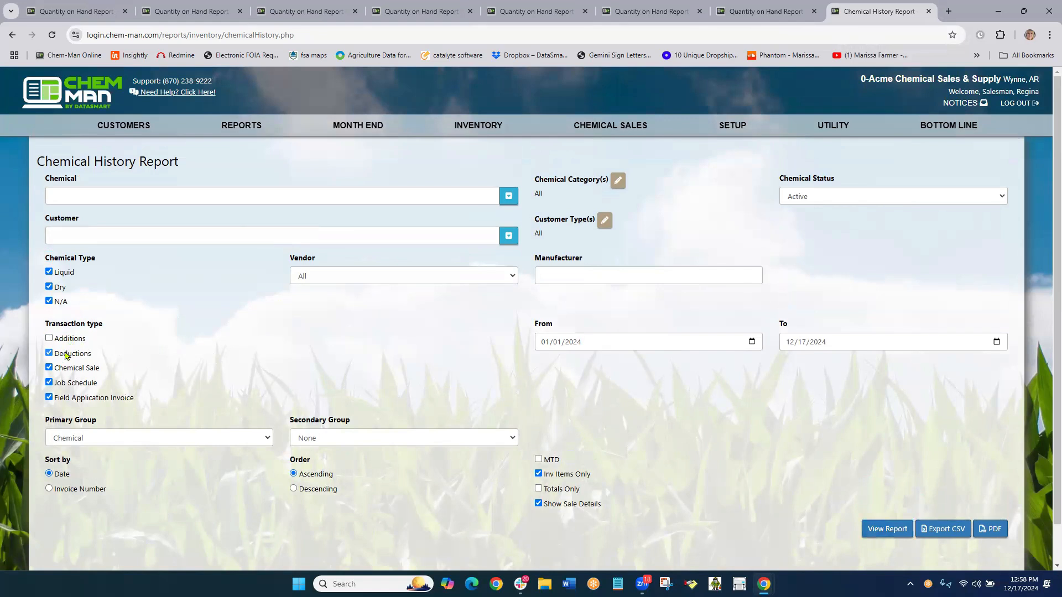
{"action": "scroll", "coordinate": [723, 370], "scroll_direction": "down", "scroll_amount": 1}
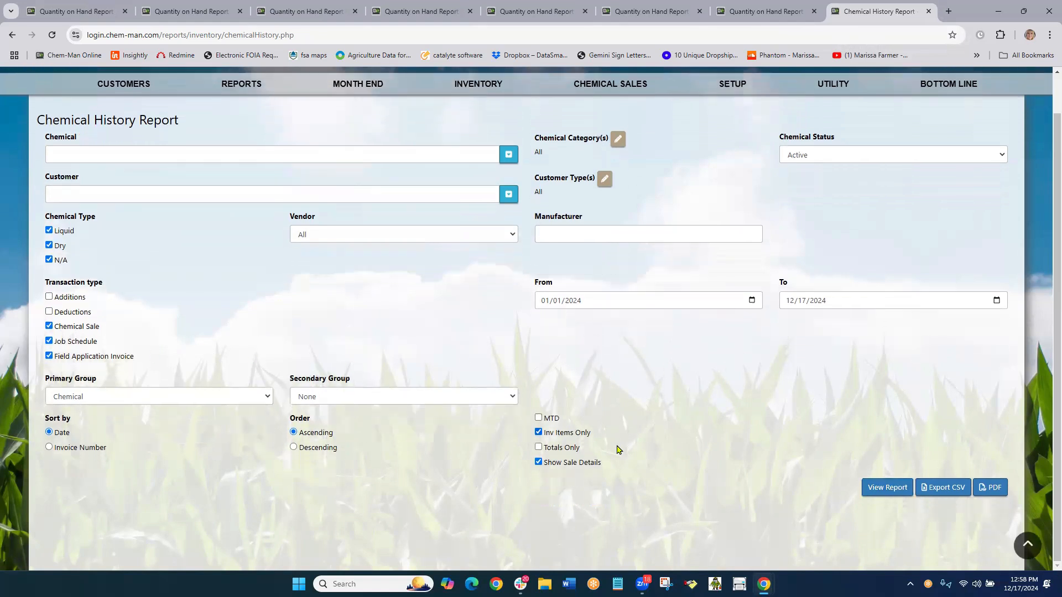
{"action": "left_click", "coordinate": [539, 448]}
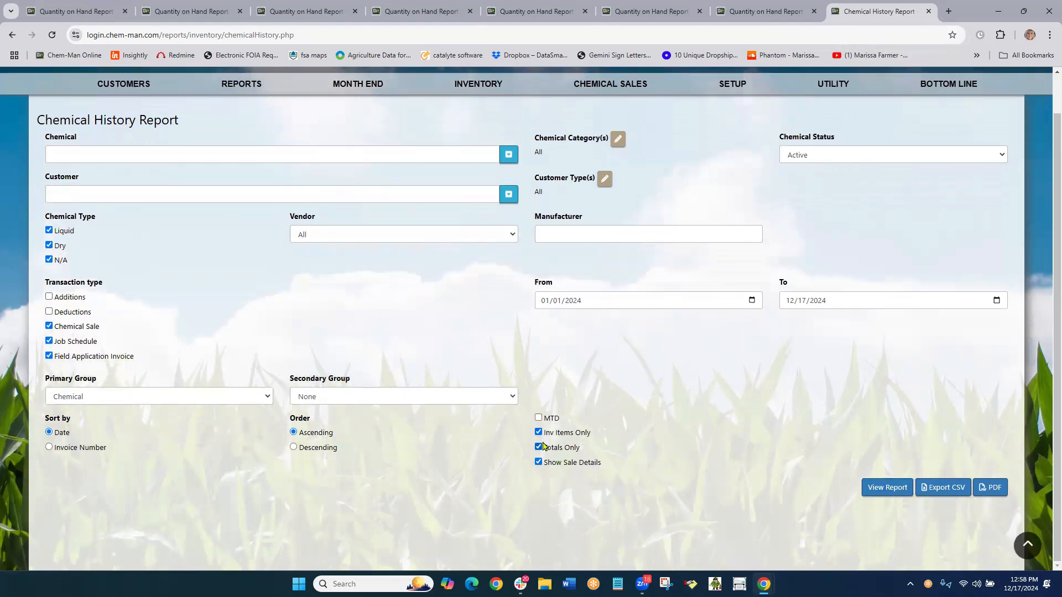
{"action": "left_click", "coordinate": [887, 489]}
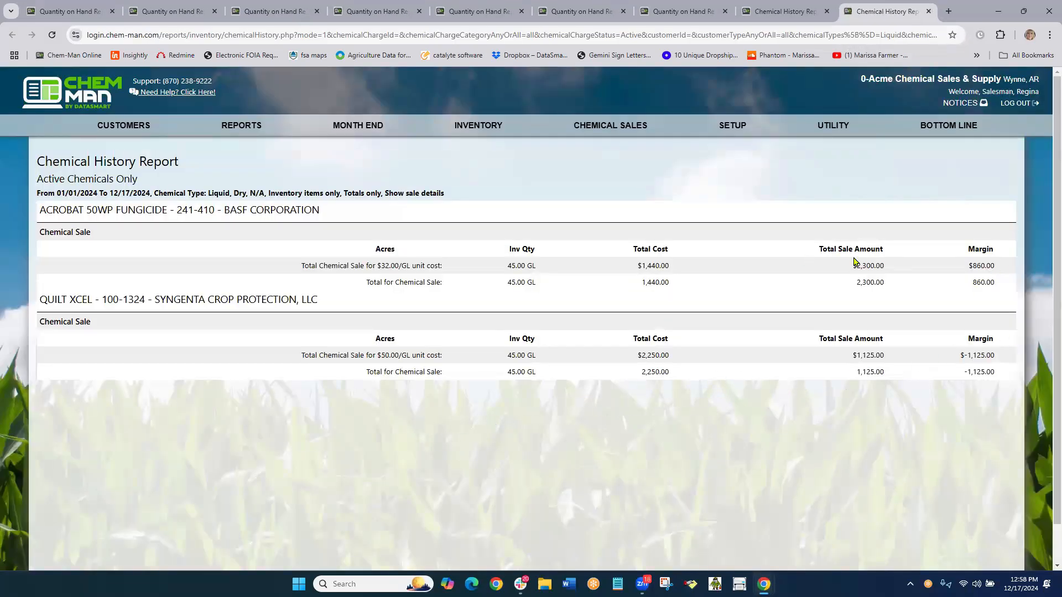
{"action": "left_click", "coordinate": [928, 11]}
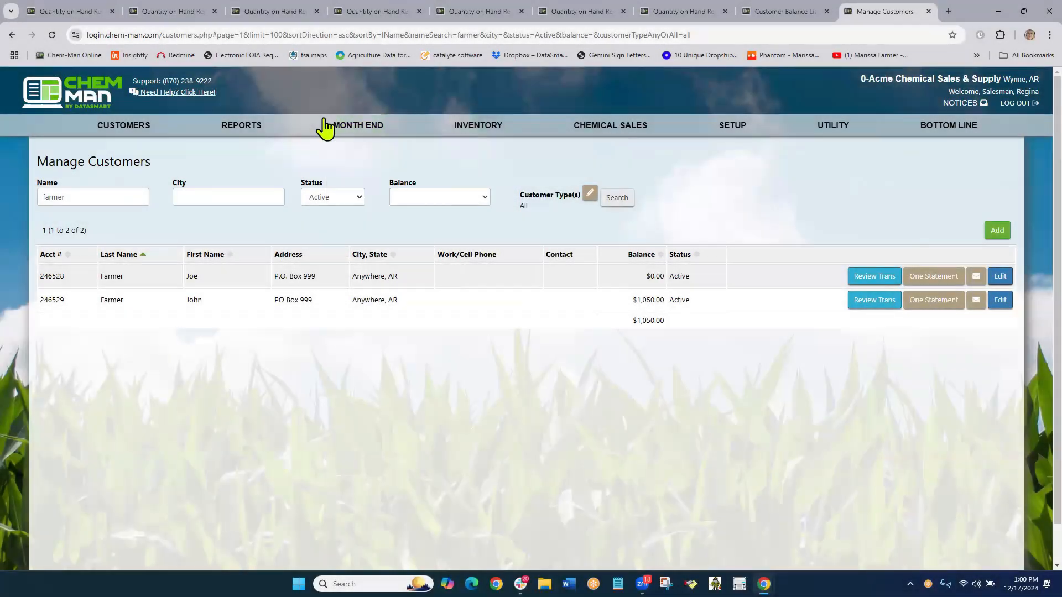
Open the System Settings and review the Inventory options, including how inventory transactions post to reports and the inventory start date.
{"action": "mouse_move", "coordinate": [342, 129]}
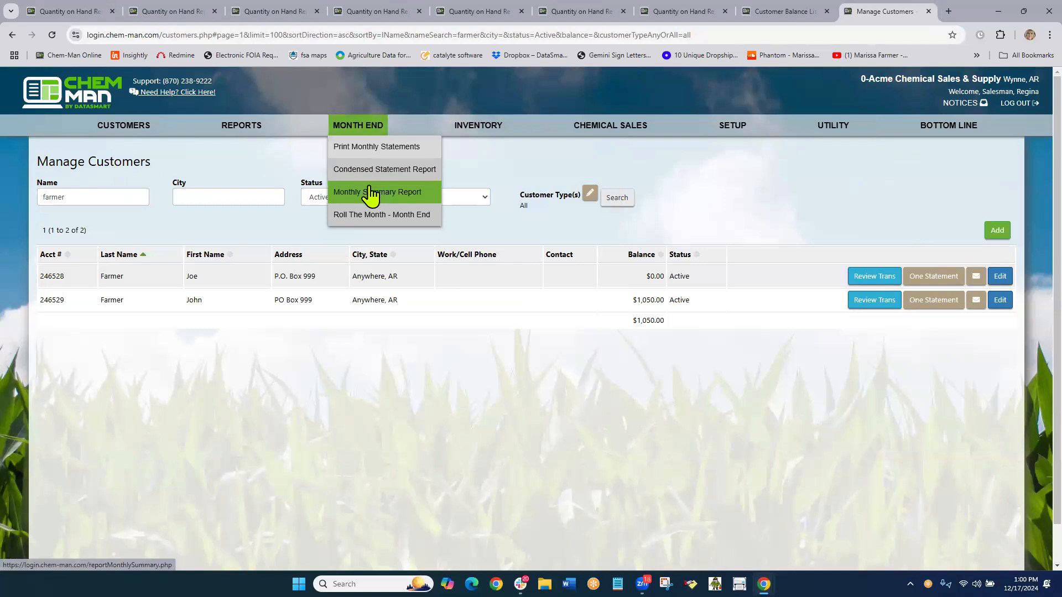
{"action": "mouse_move", "coordinate": [461, 128]}
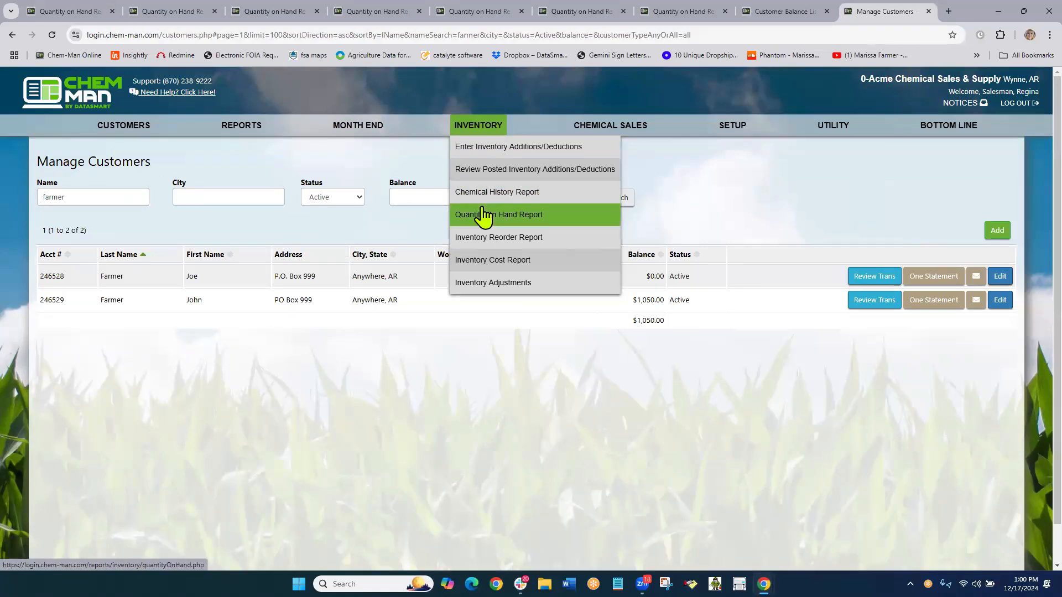
{"action": "mouse_move", "coordinate": [729, 128]}
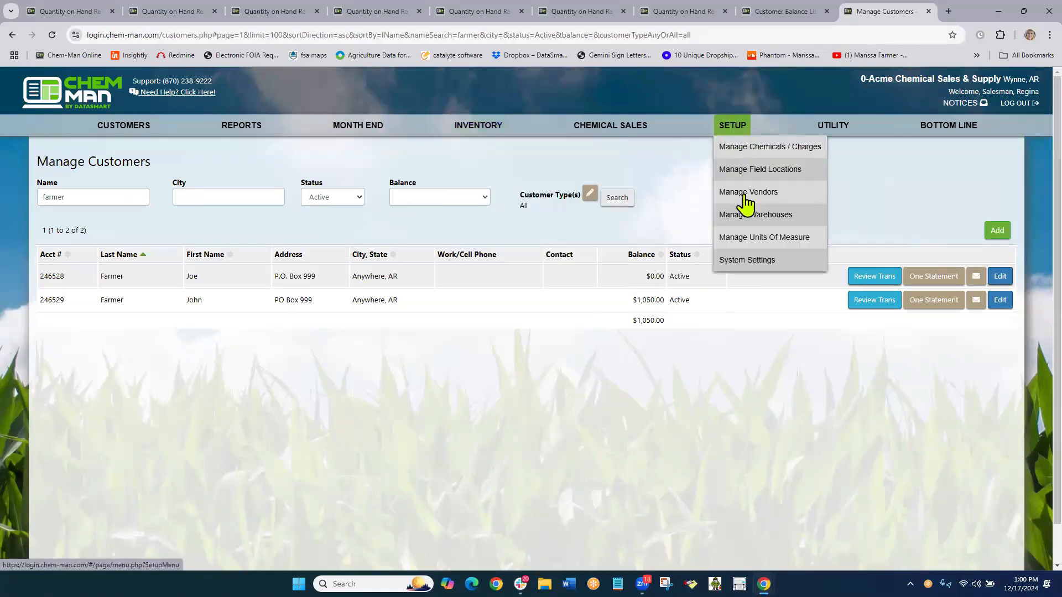
{"action": "left_click", "coordinate": [747, 261]}
{"action": "left_click", "coordinate": [458, 208]}
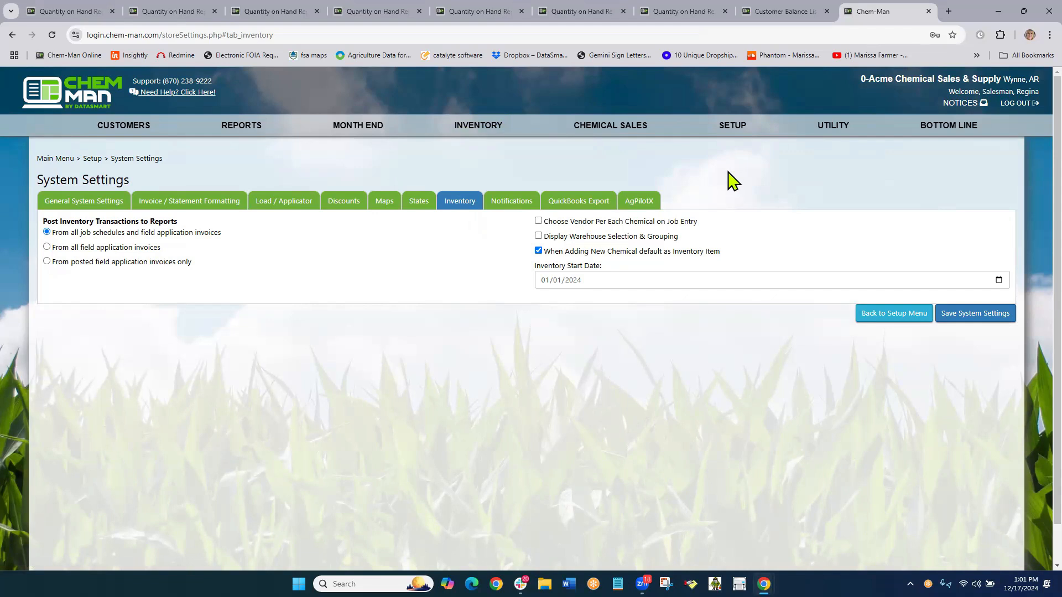
Add a new vendor labelled Helena to the vendor list and save it.
{"action": "left_click", "coordinate": [737, 128]}
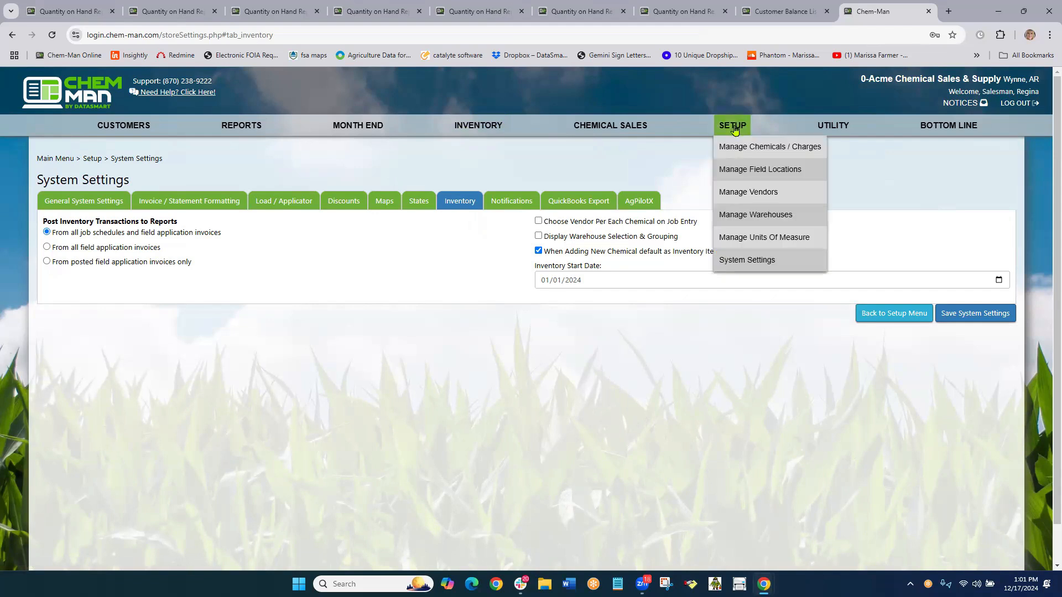
{"action": "left_click", "coordinate": [746, 193]}
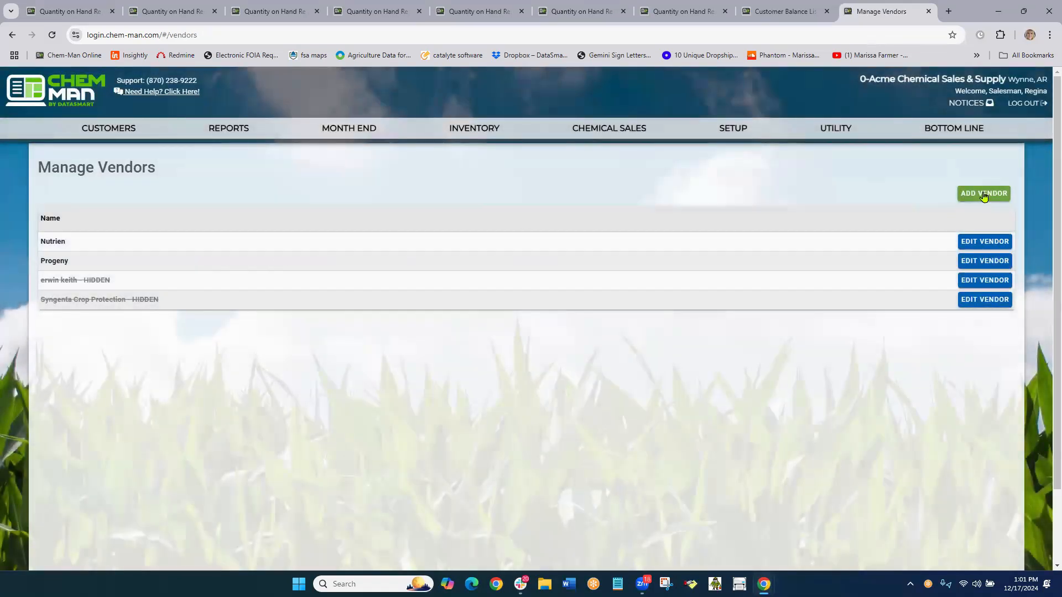
{"action": "left_click", "coordinate": [974, 195]}
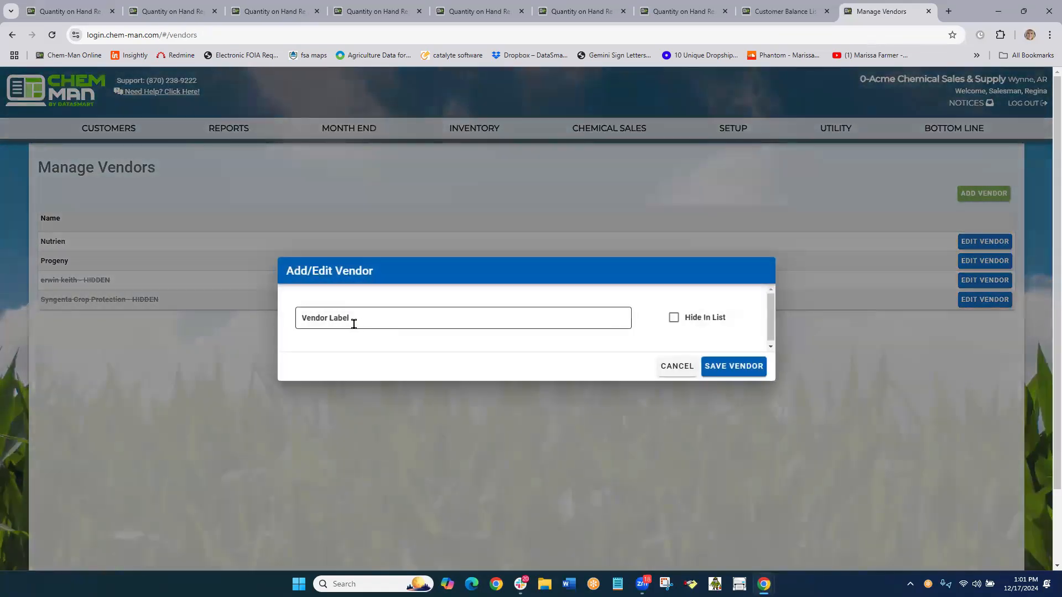
{"action": "left_click", "coordinate": [356, 323]}
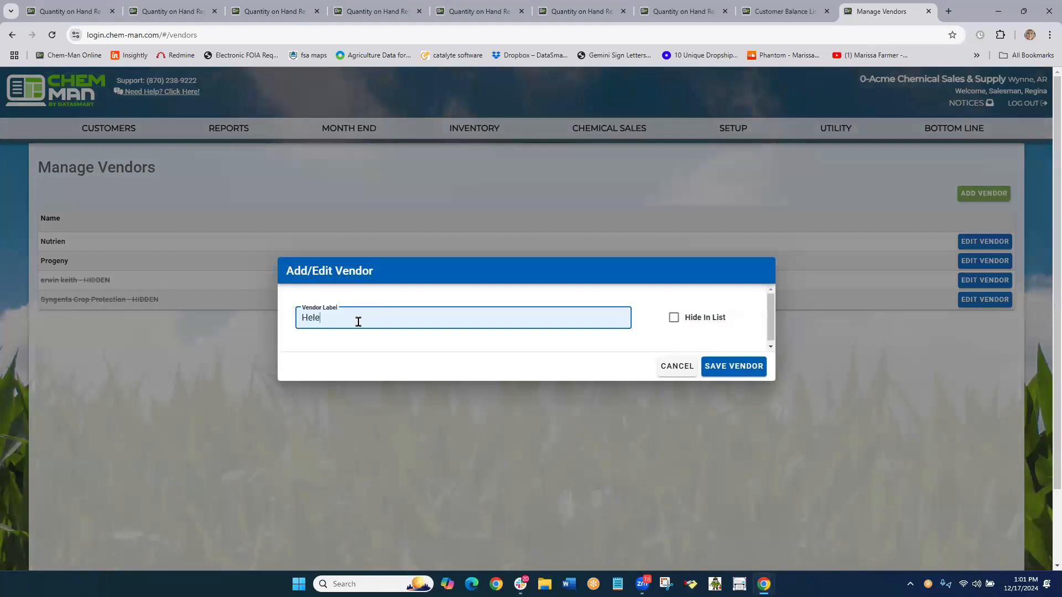
{"action": "left_click", "coordinate": [740, 366]}
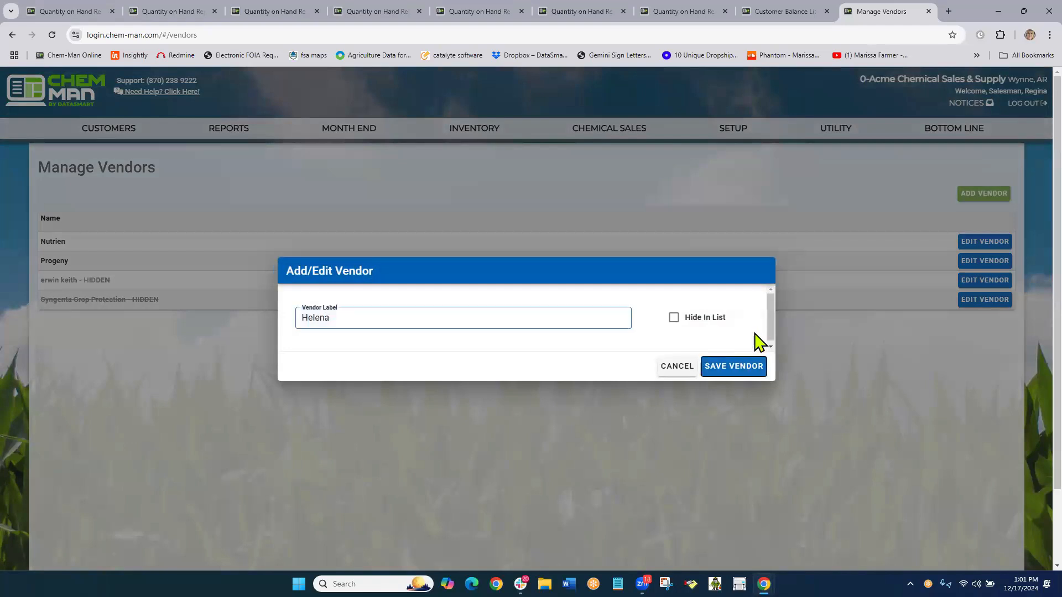
{"action": "left_click", "coordinate": [735, 133]}
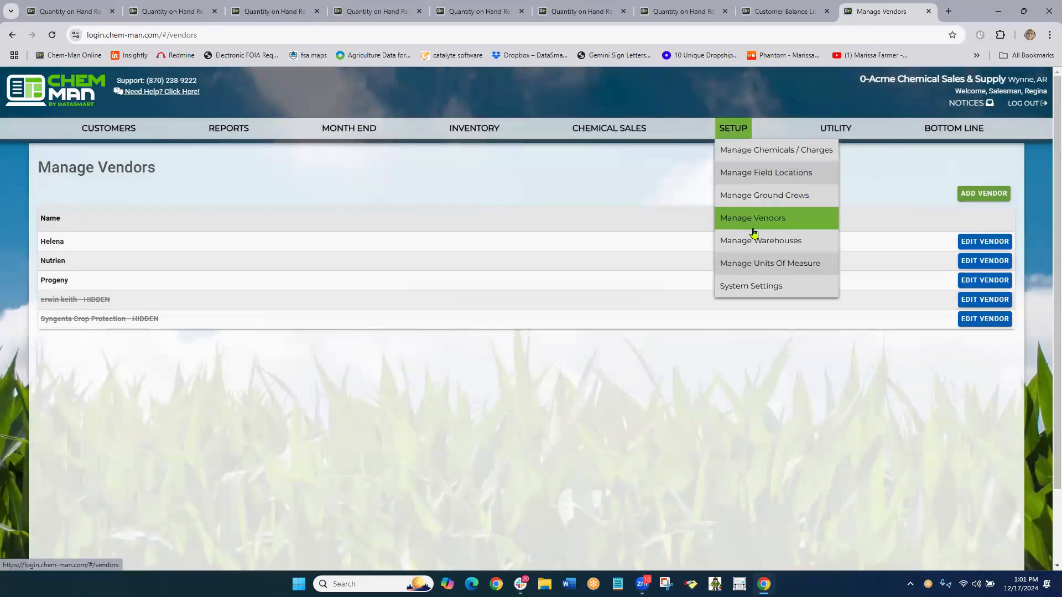